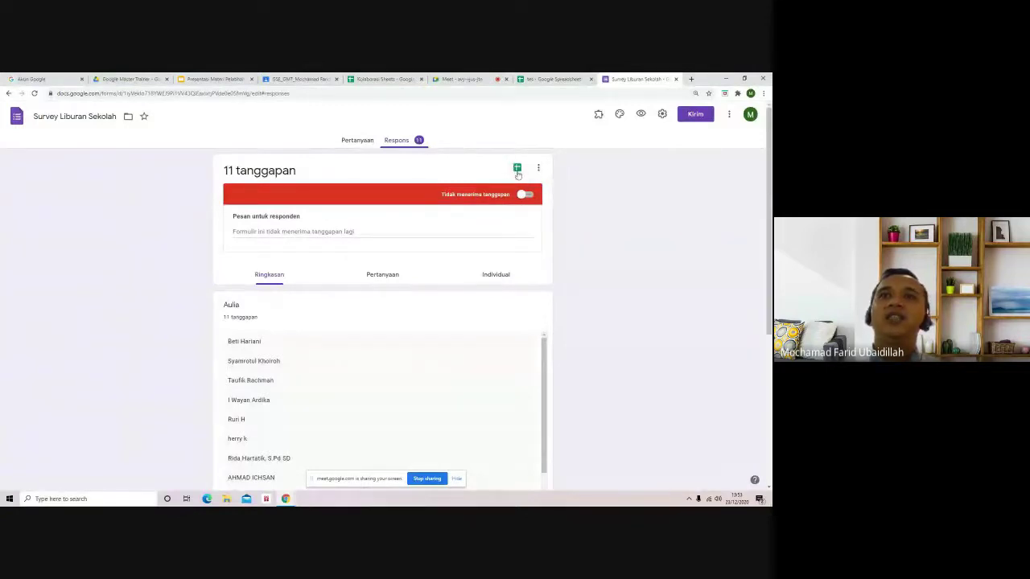
# Open the Survey Liburan Sekolah form's responses in its linked spreadsheet.
pyautogui.hotkey('ctrl', '+')
pyautogui.hotkey('ctrl', '+')
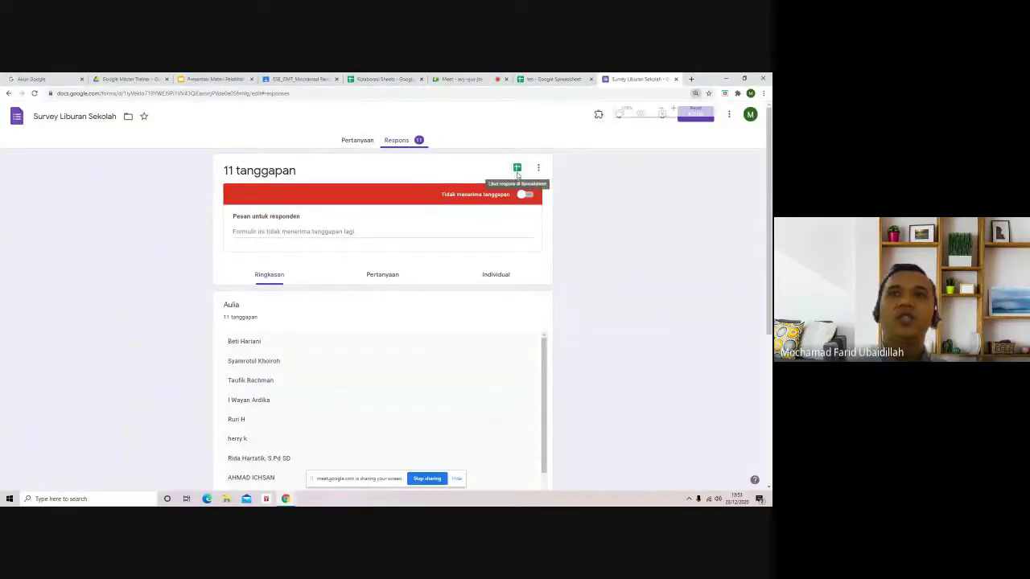
pyautogui.hotkey('ctrl', '+')
pyautogui.hotkey('ctrl', '+')
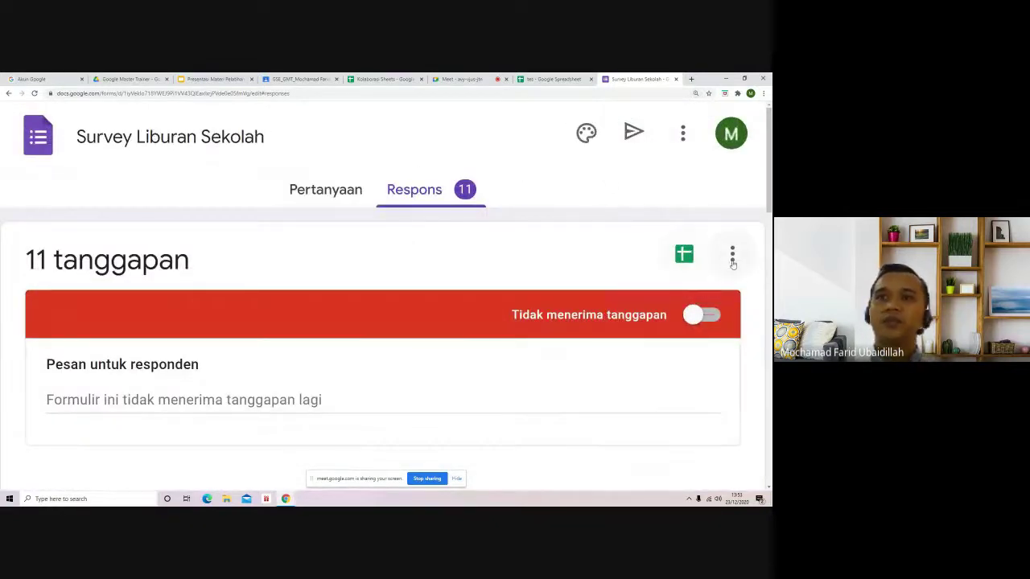
pyautogui.click(683, 255)
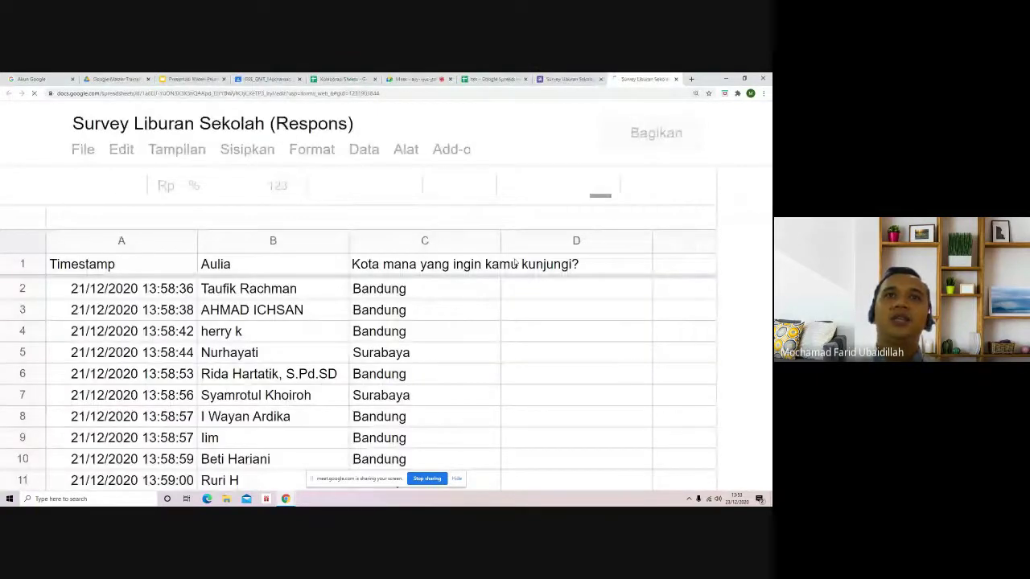
# Examine the timestamps, respondent names and city answers across all recorded response rows.
pyautogui.click(173, 297)
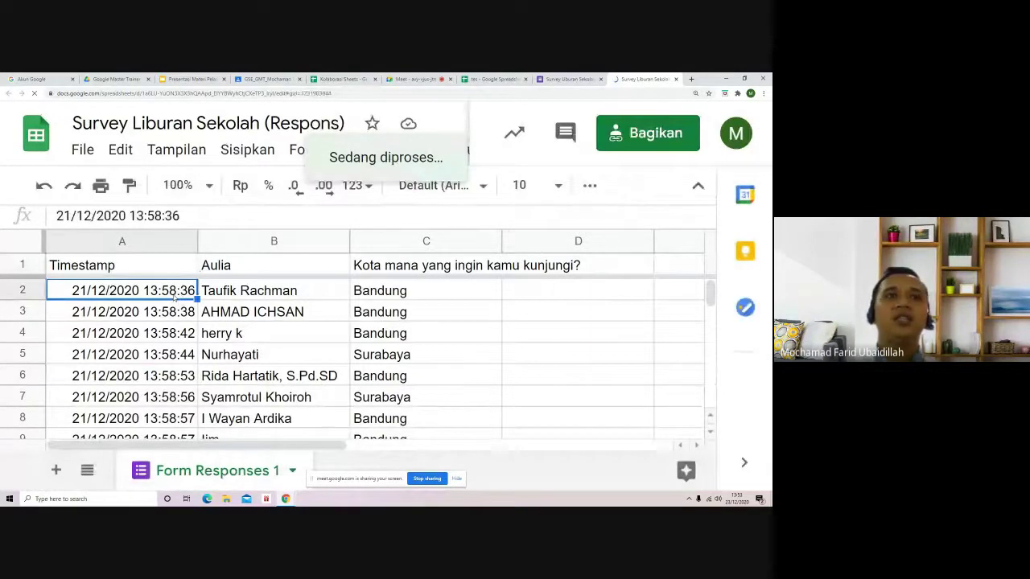
pyautogui.click(182, 316)
pyautogui.click(184, 338)
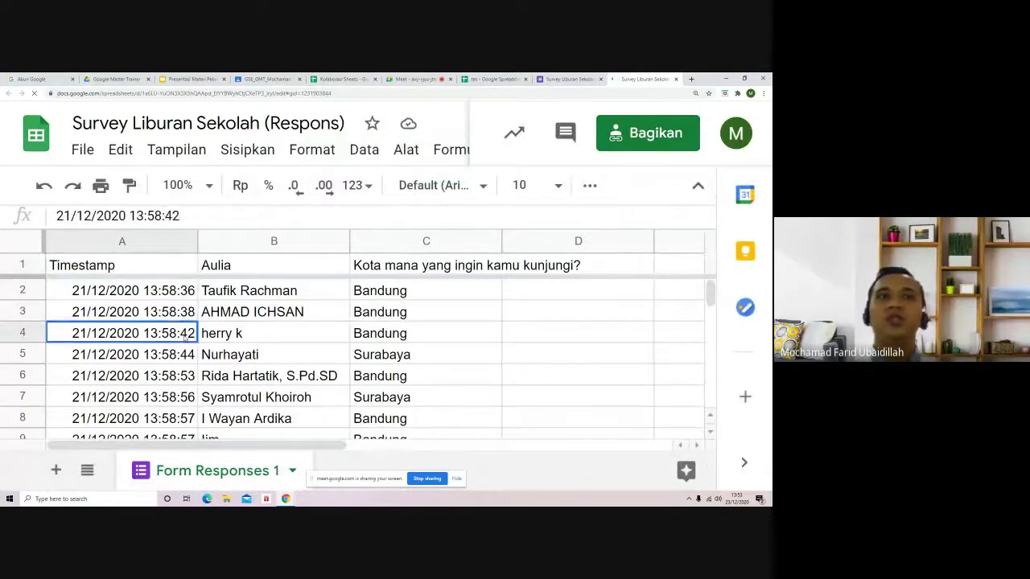
pyautogui.click(310, 299)
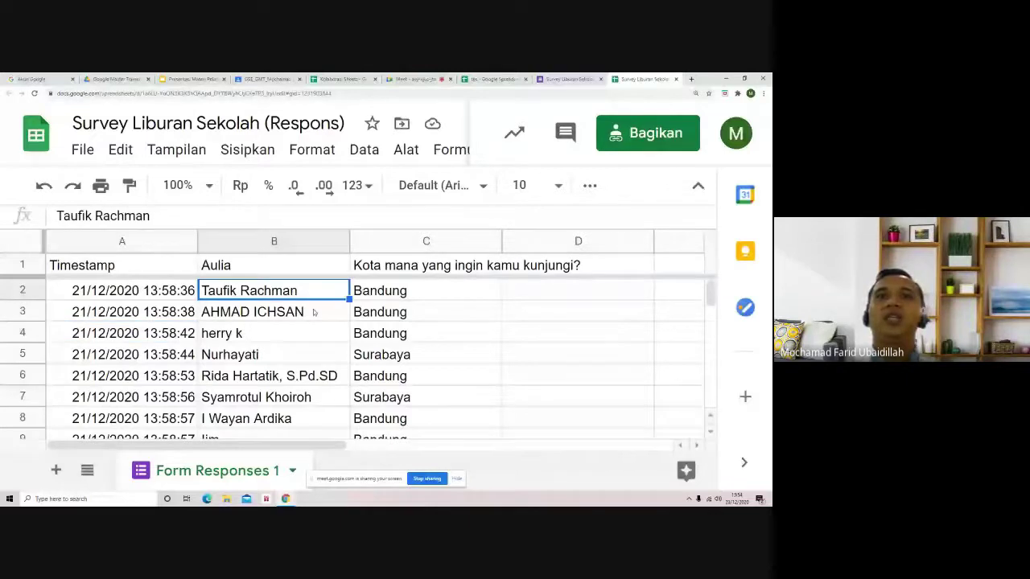
pyautogui.click(479, 299)
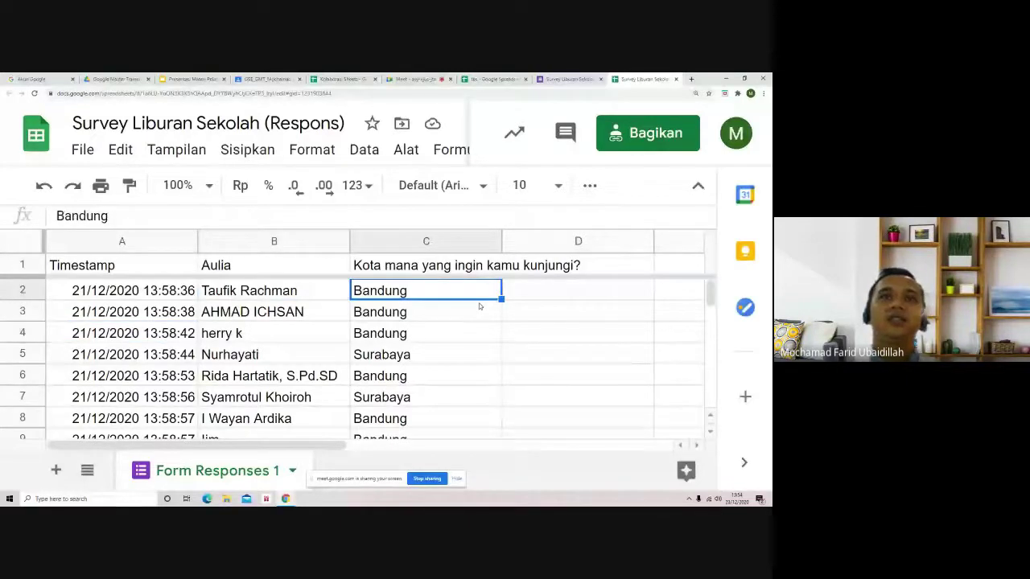
pyautogui.scroll(-2, 479, 306)
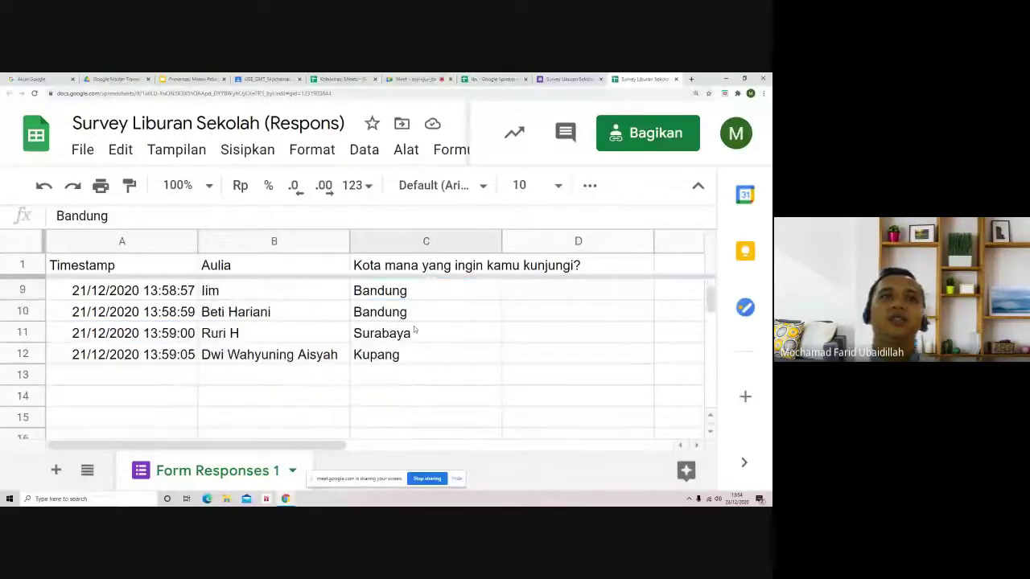
pyautogui.click(278, 357)
pyautogui.scroll(2, 463, 352)
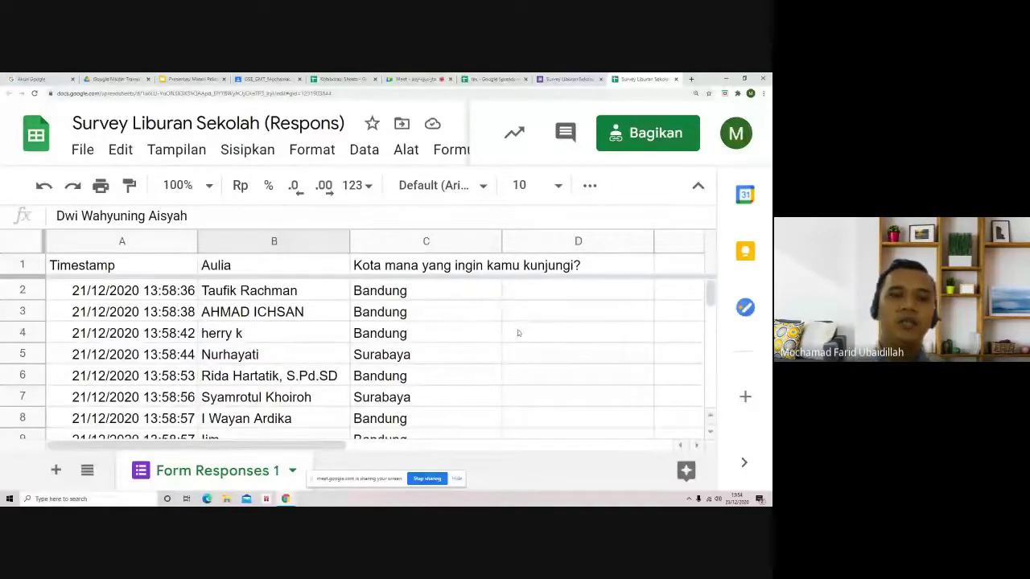
# Compare the names and city answers in the first response rows with the empty column D beside them.
pyautogui.hotkey('ctrl', '-')
pyautogui.hotkey('ctrl', '-')
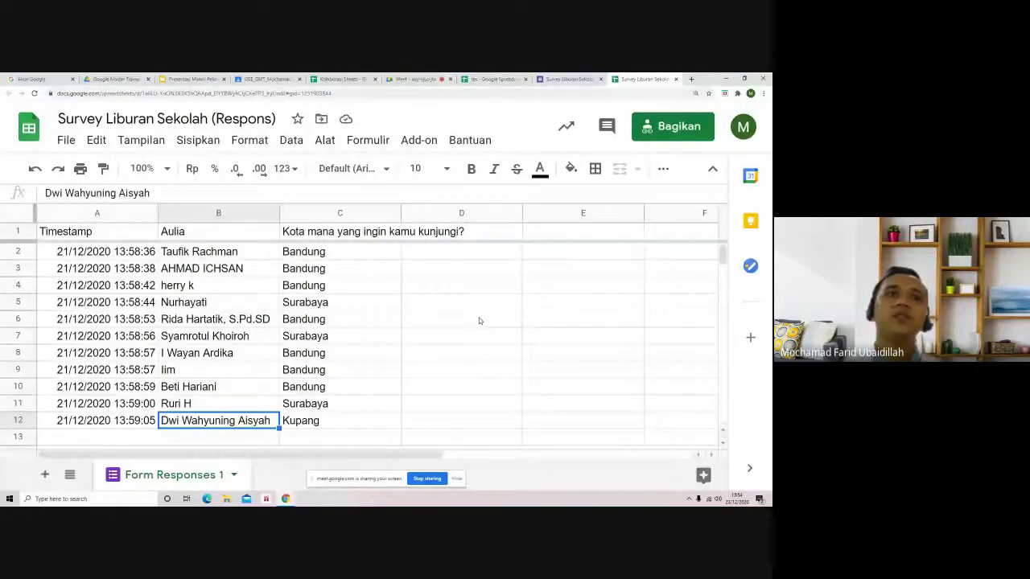
pyautogui.click(273, 276)
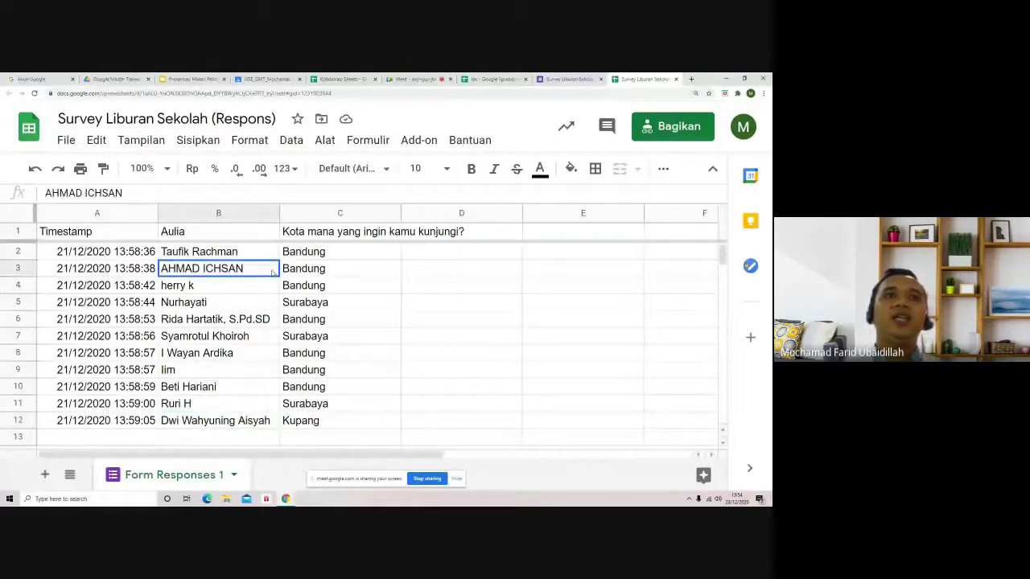
pyautogui.click(330, 257)
pyautogui.press('Down')
pyautogui.click(361, 257)
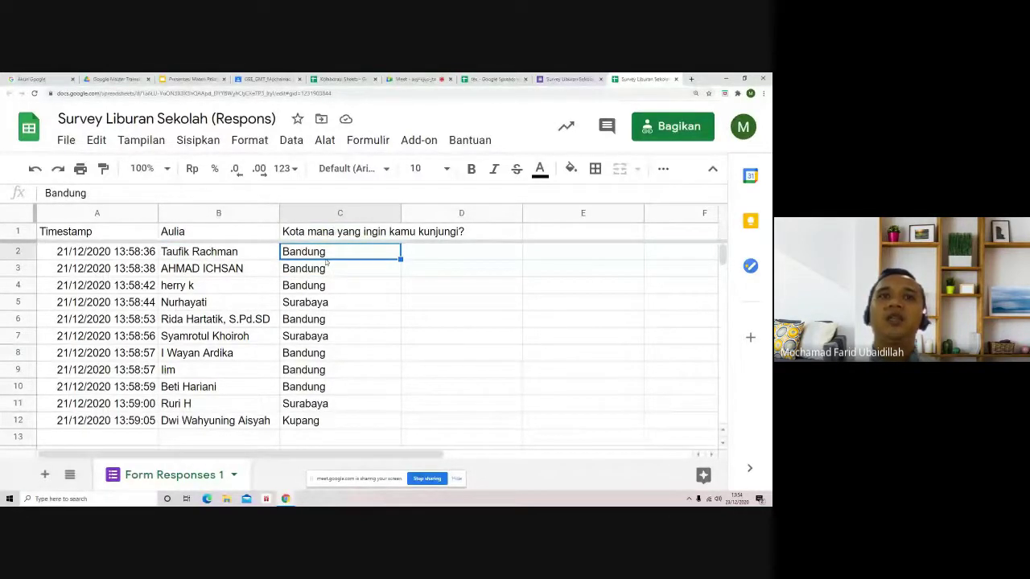
pyautogui.click(428, 256)
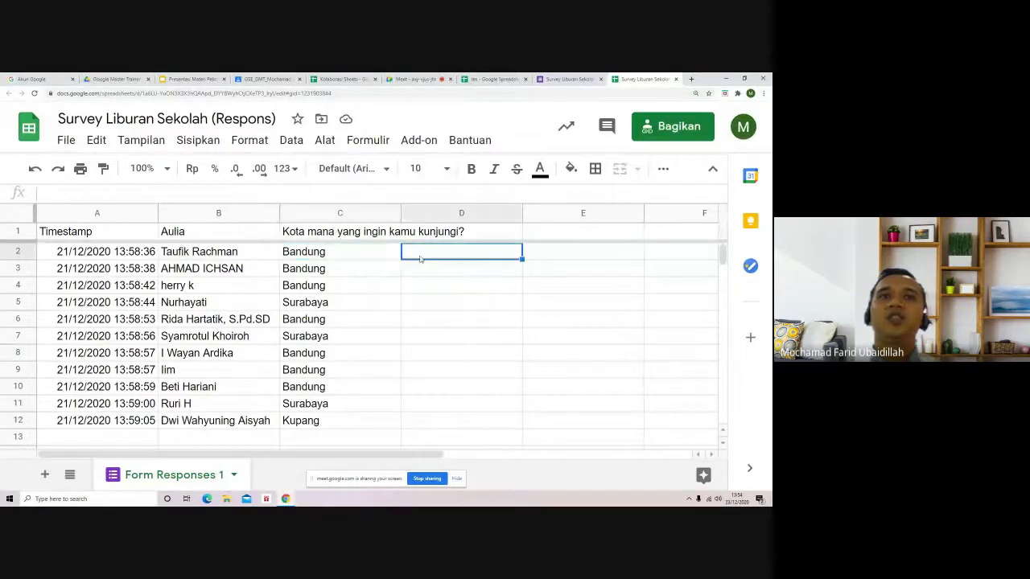
pyautogui.press('Left')
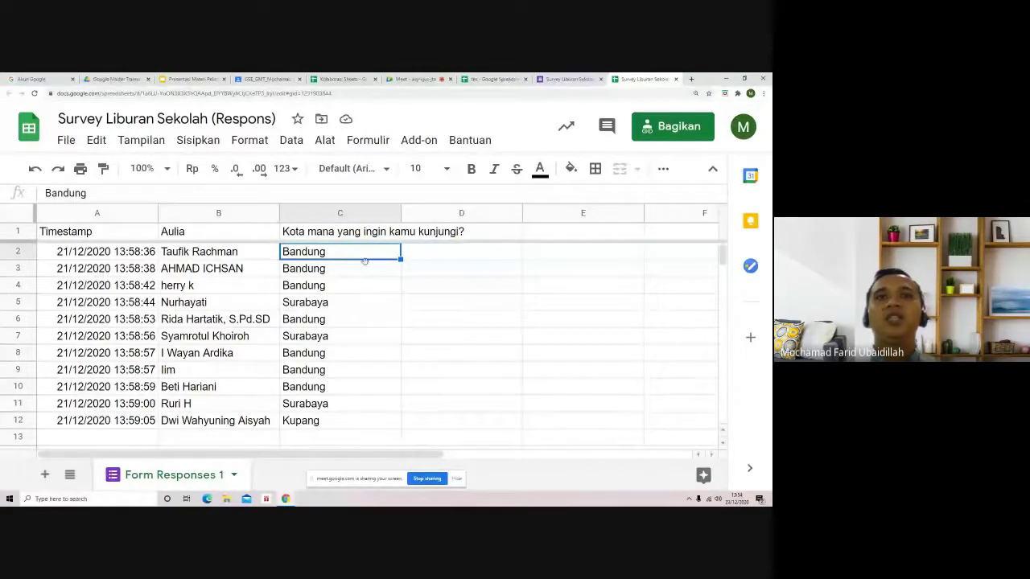
pyautogui.click(481, 258)
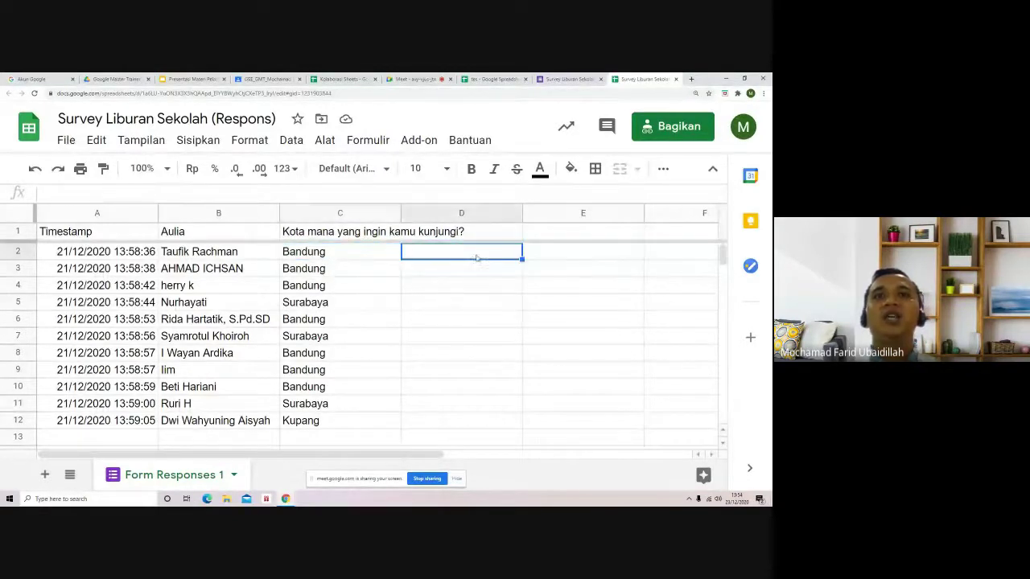
# Replace the first respondent's city answer in C2 with the number 2.
pyautogui.click(339, 256)
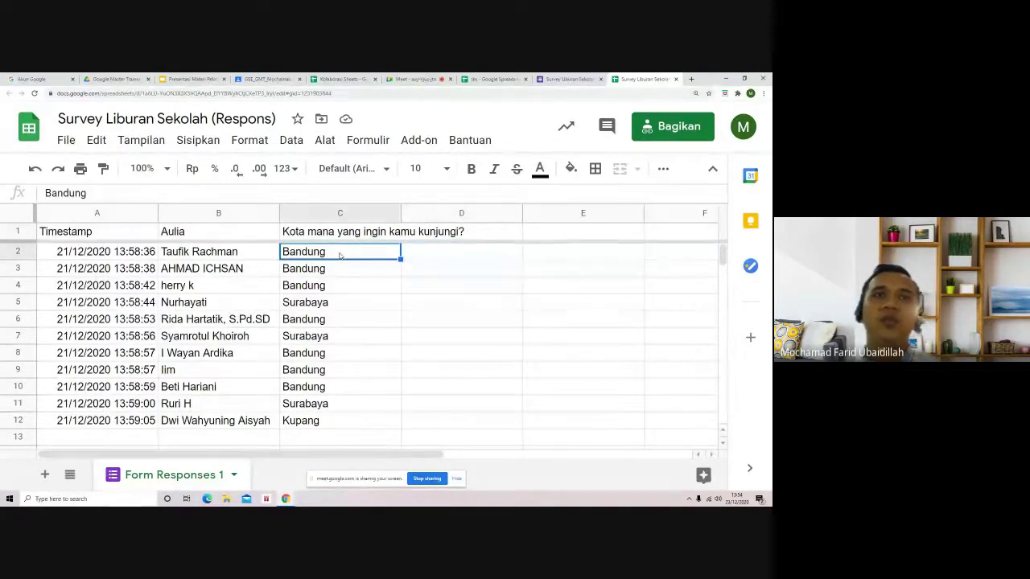
pyautogui.write('2')
pyautogui.press('Return')
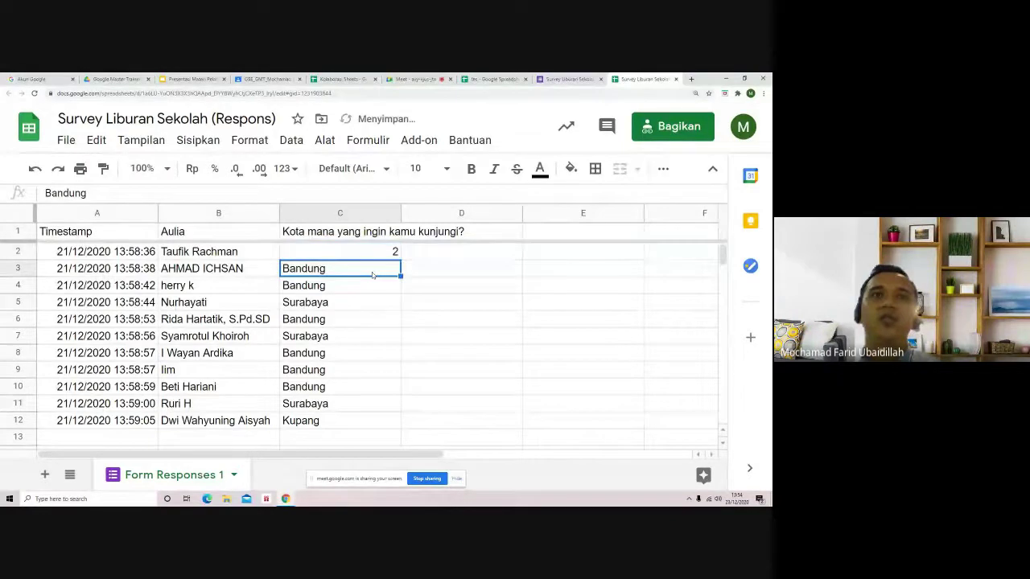
pyautogui.click(314, 254)
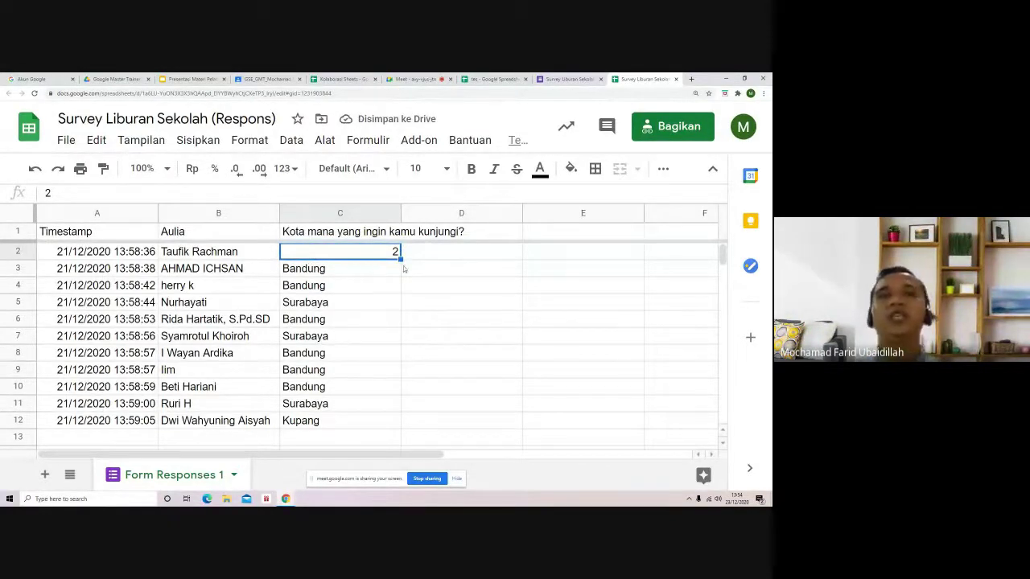
# Enter the formula =C2*50 in D2 and fill it down through D12.
pyautogui.click(491, 256)
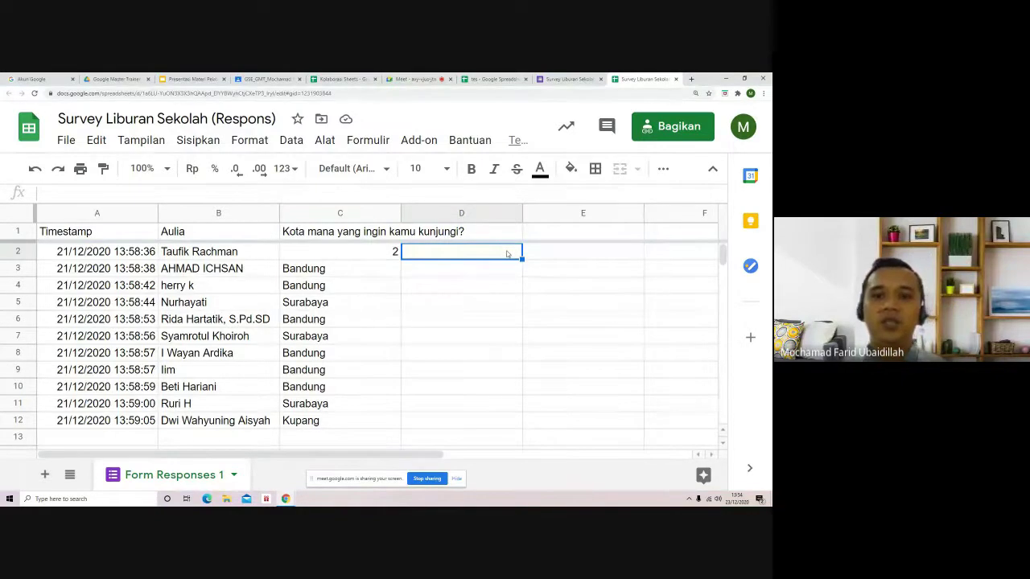
pyautogui.write('=')
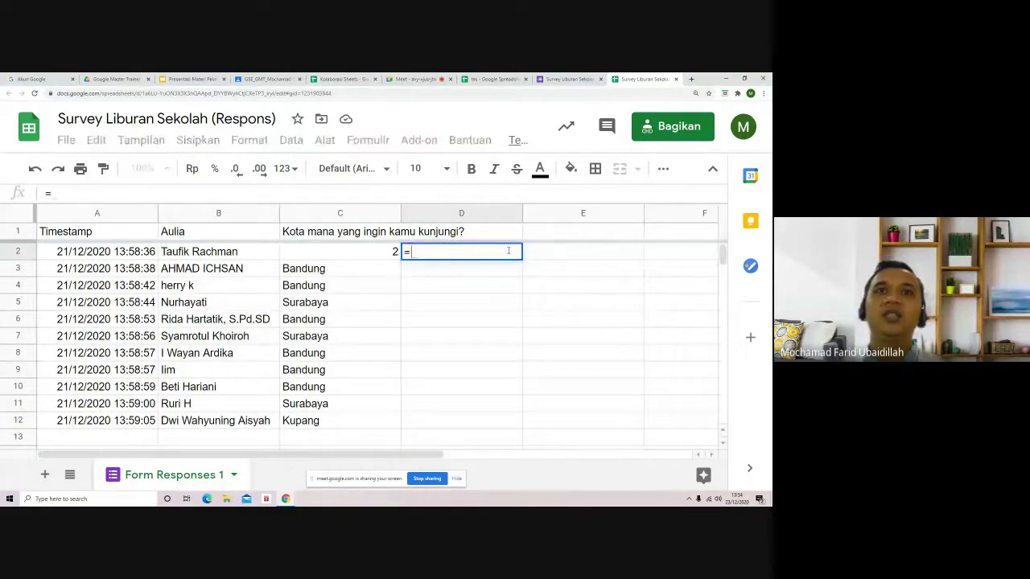
pyautogui.click(374, 257)
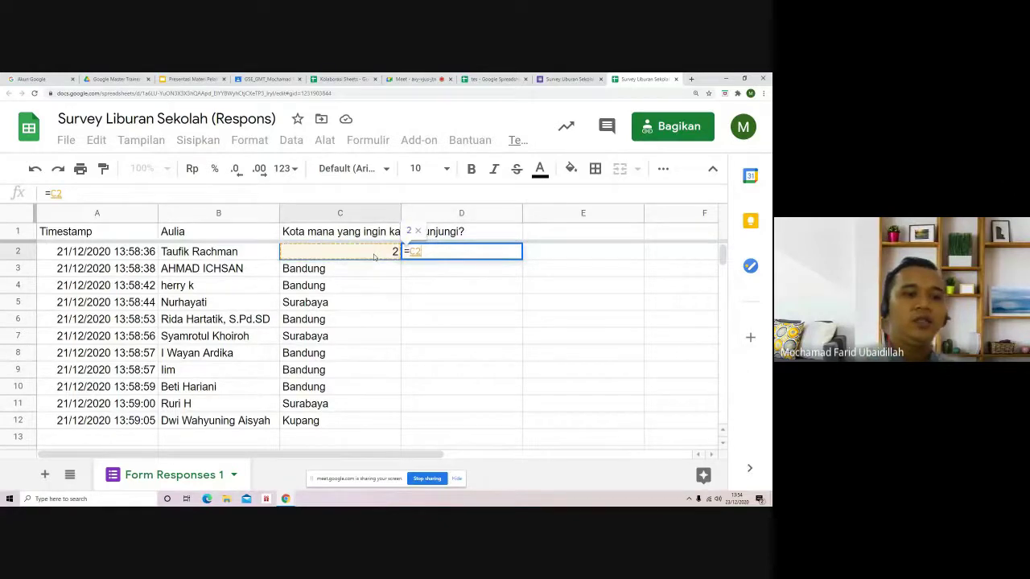
pyautogui.write('*50')
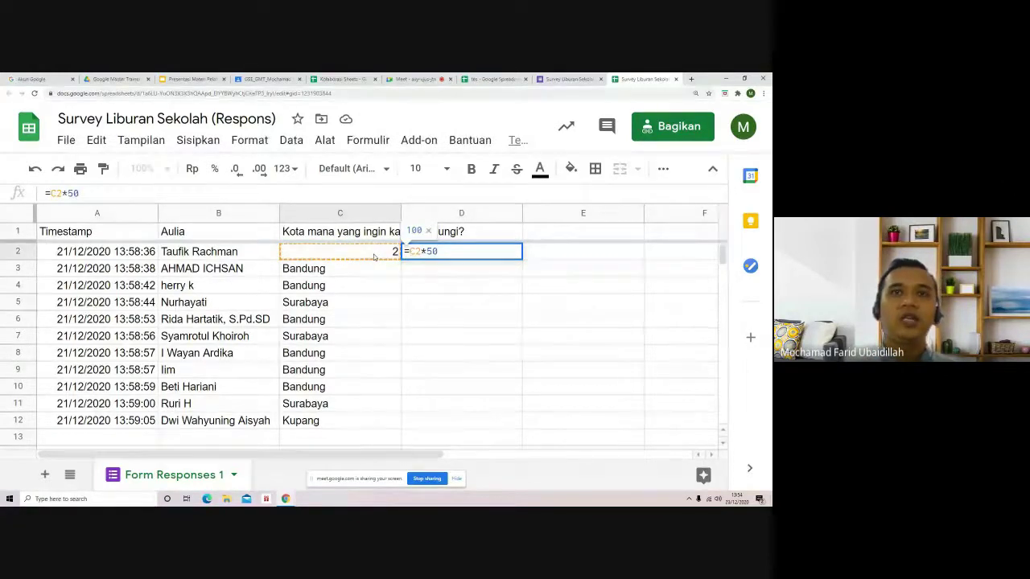
pyautogui.press('Return')
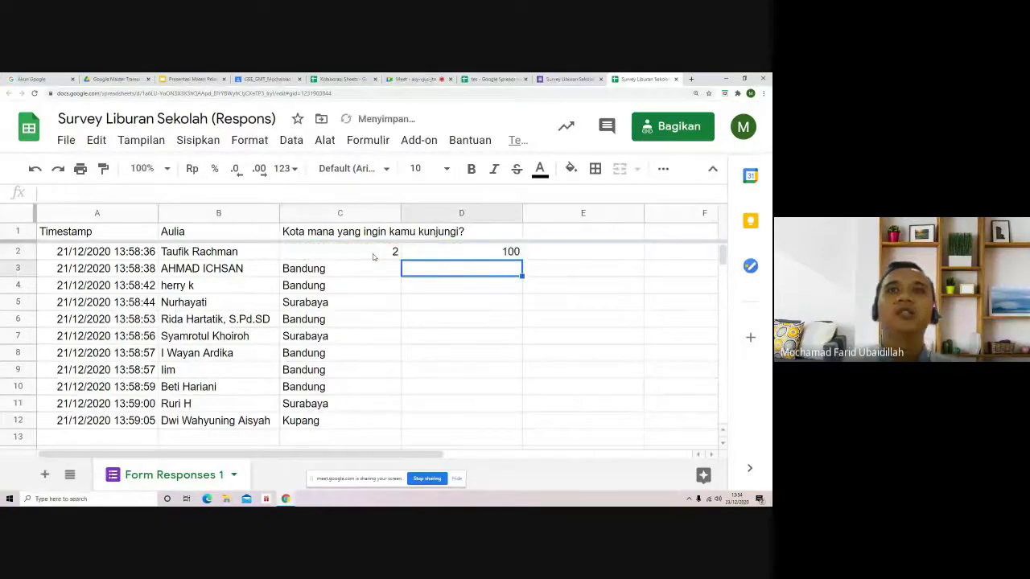
pyautogui.click(457, 255)
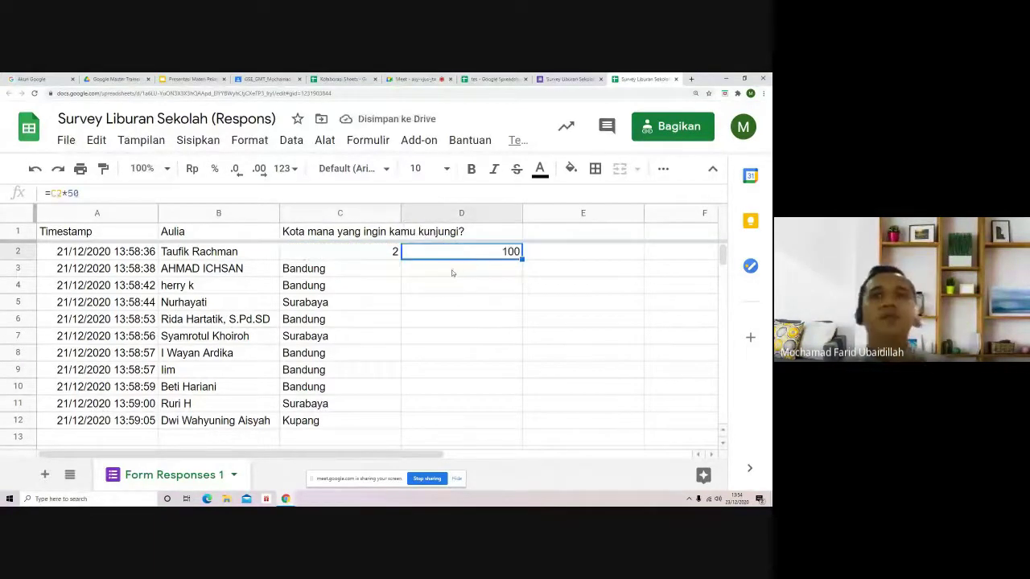
pyautogui.moveTo(521, 256); pyautogui.dragTo(513, 417)
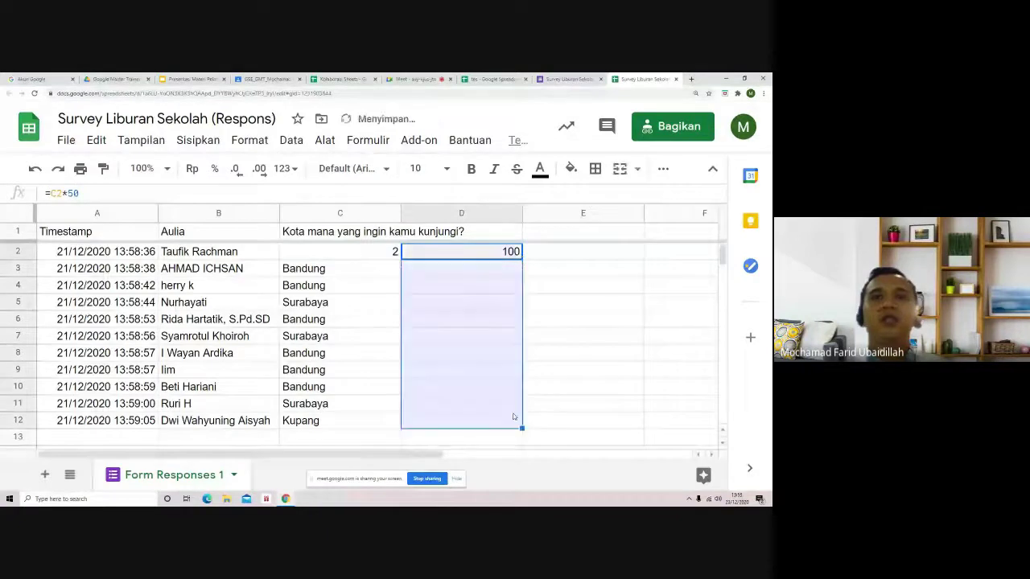
# Replace the city answers in C3 through C7 with 1, 2, 0, 0 and 1.
pyautogui.click(317, 270)
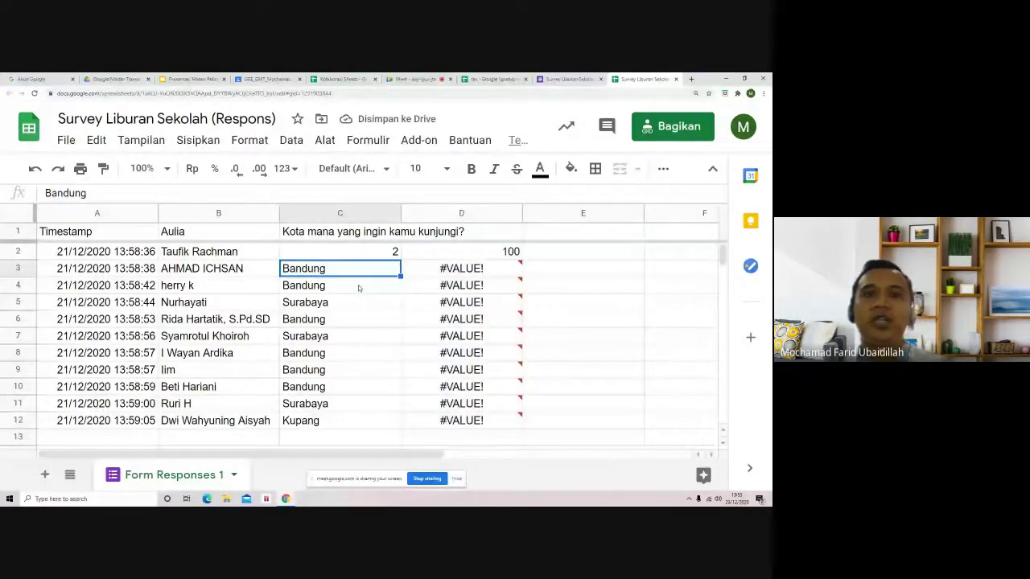
pyautogui.write('1')
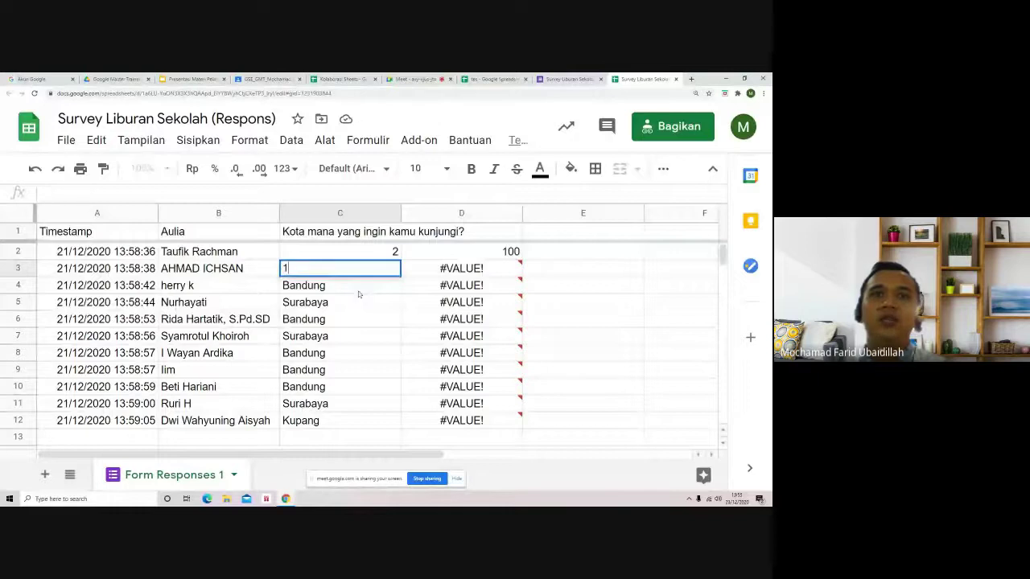
pyautogui.press('Return')
pyautogui.write('2')
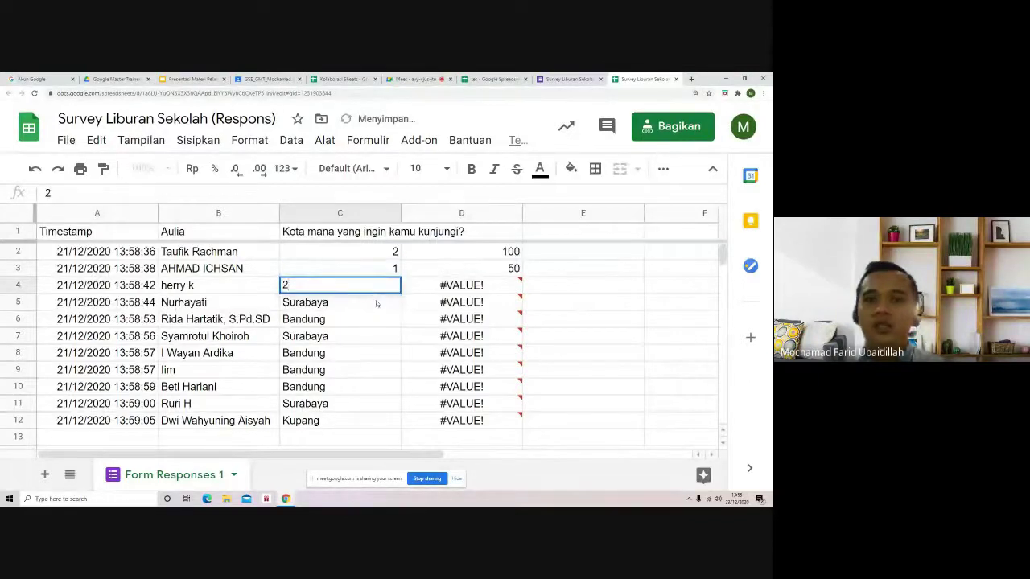
pyautogui.press('Return')
pyautogui.write('0')
pyautogui.press('Return')
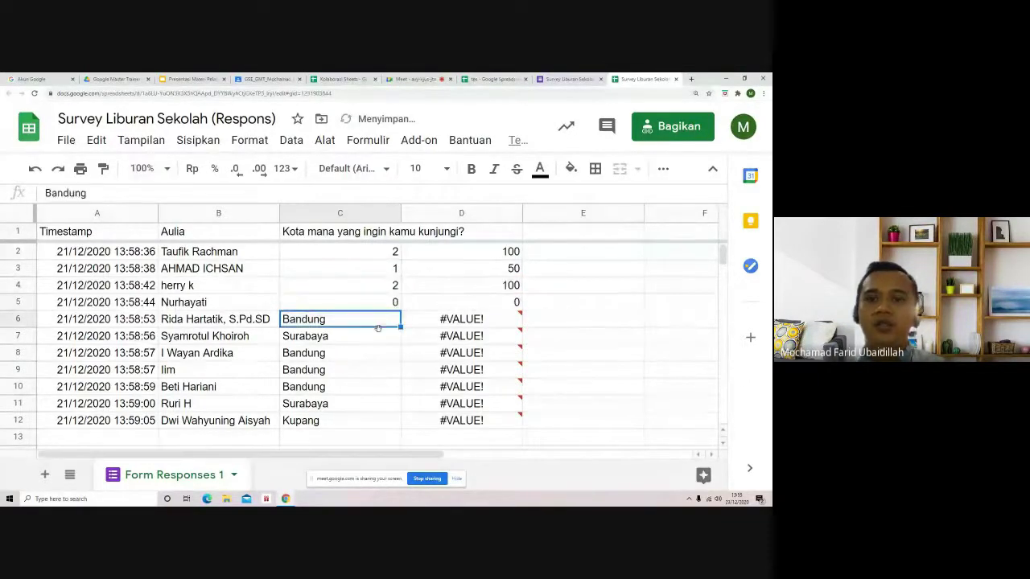
pyautogui.write('0')
pyautogui.press('Return')
pyautogui.write('1')
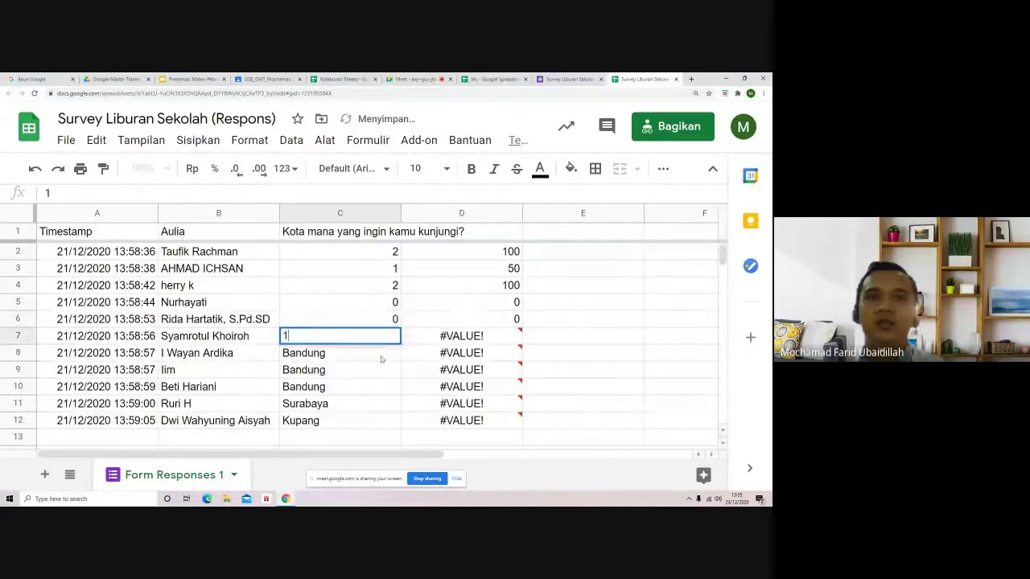
pyautogui.press('Return')
# Replace the city answers in C8 through C12 with 2, 2, 2, 2 and 1, and check D2's formula.
pyautogui.write('2')
pyautogui.press('Return')
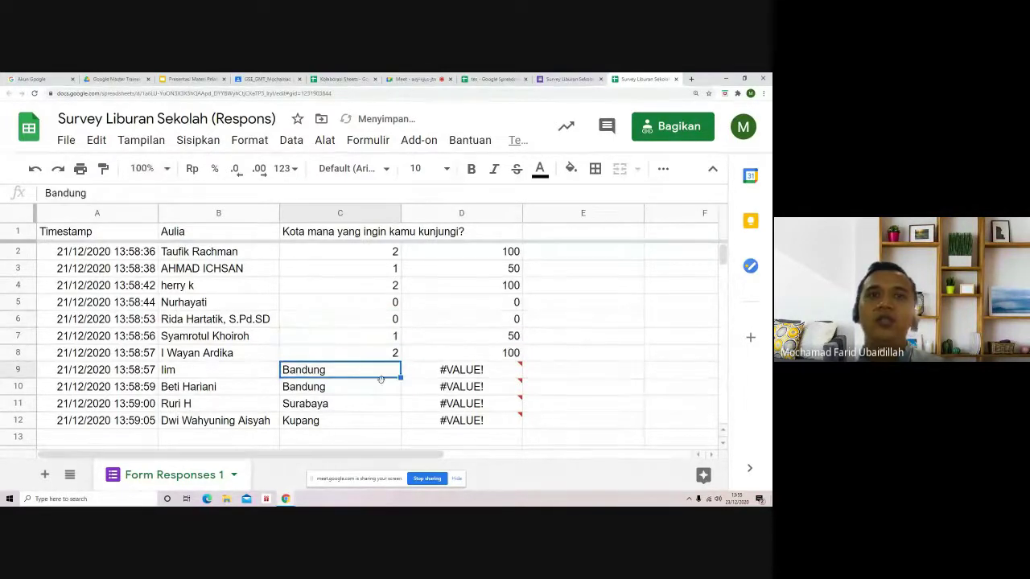
pyautogui.write('2')
pyautogui.press('Return')
pyautogui.write('2')
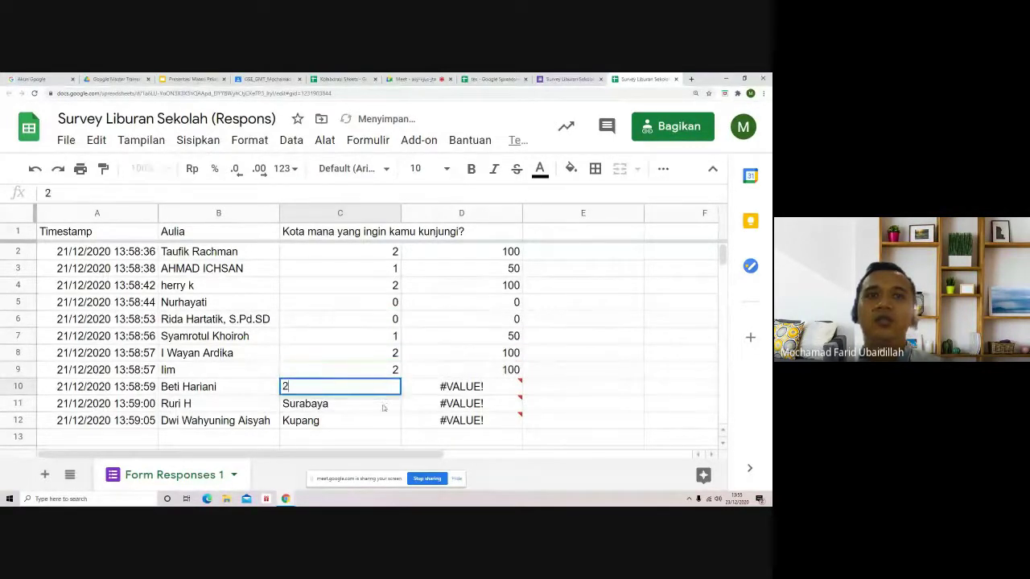
pyautogui.press('Return')
pyautogui.write('2')
pyautogui.press('Return')
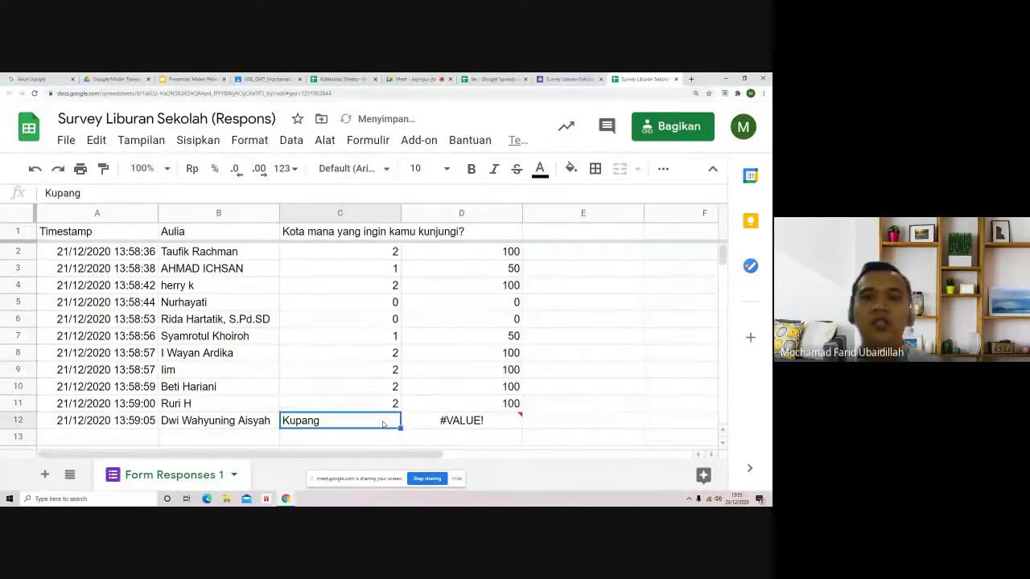
pyautogui.write('1')
pyautogui.click(379, 405)
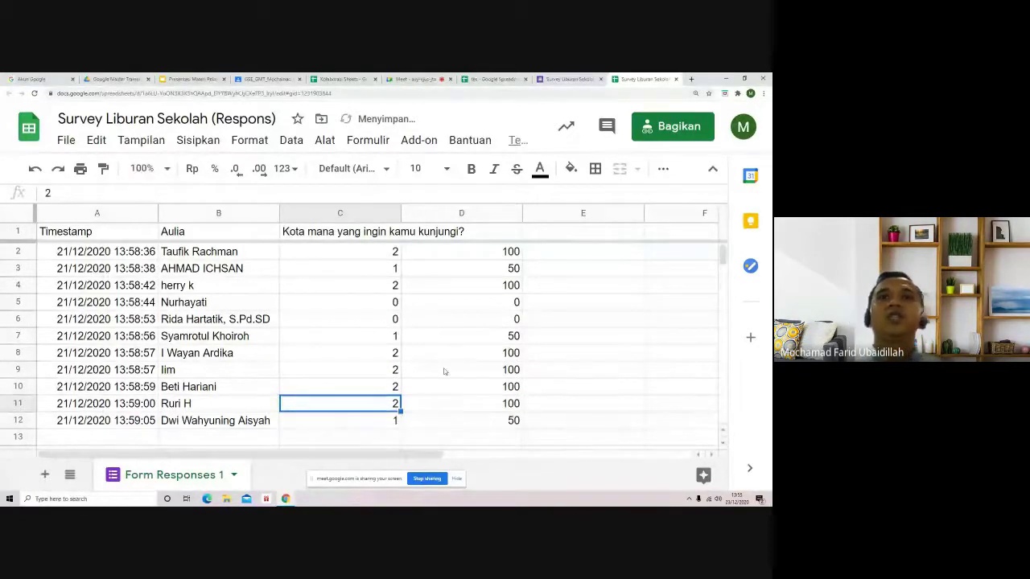
pyautogui.click(458, 252)
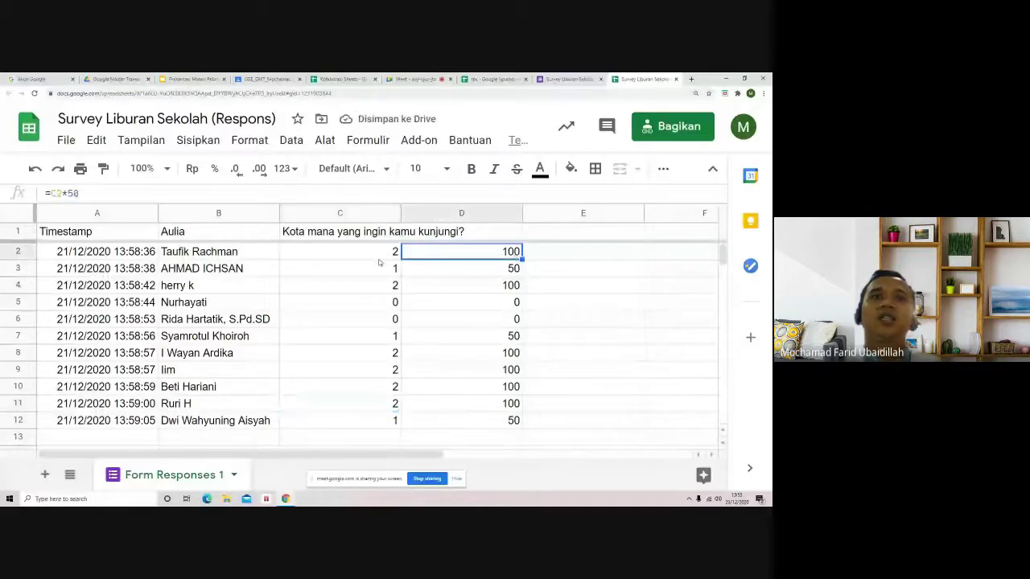
# Check the numeric answer in C2 and the score formulas in column D, from D2 down to D12.
pyautogui.click(377, 254)
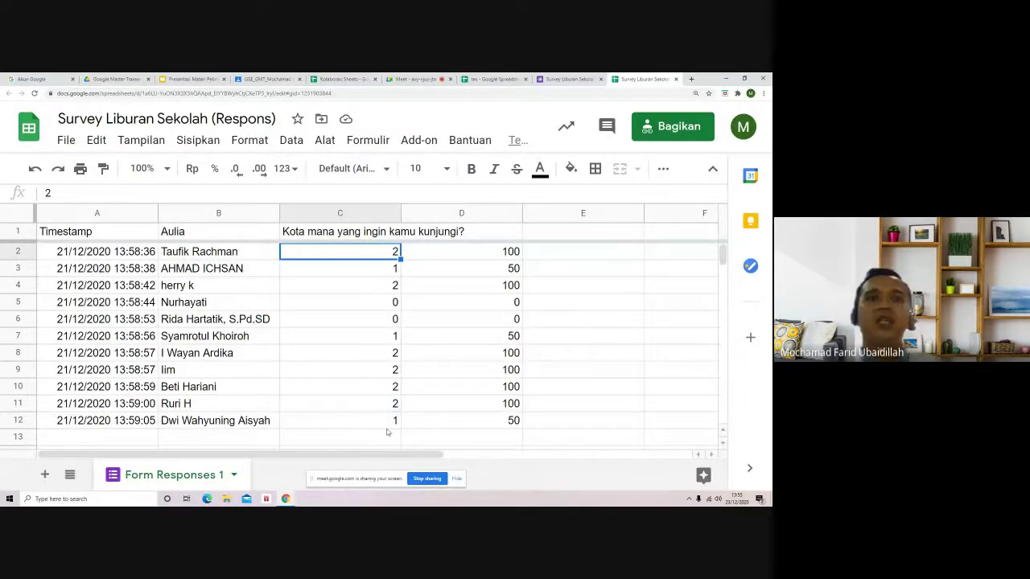
pyautogui.click(514, 270)
pyautogui.click(517, 287)
pyautogui.click(511, 322)
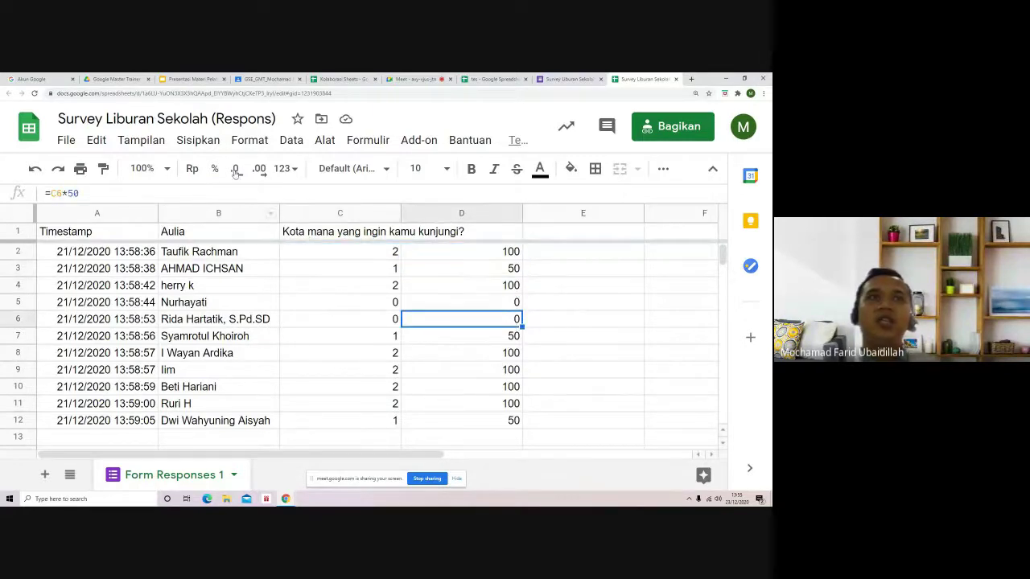
pyautogui.scroll(-1, 507, 340)
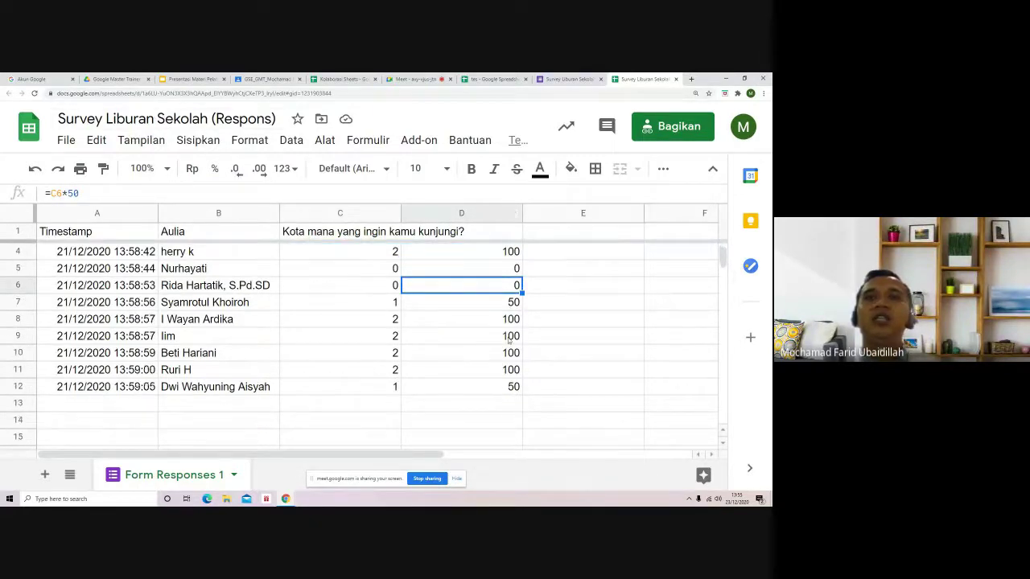
pyautogui.click(509, 337)
pyautogui.click(510, 353)
pyautogui.click(510, 369)
pyautogui.click(505, 385)
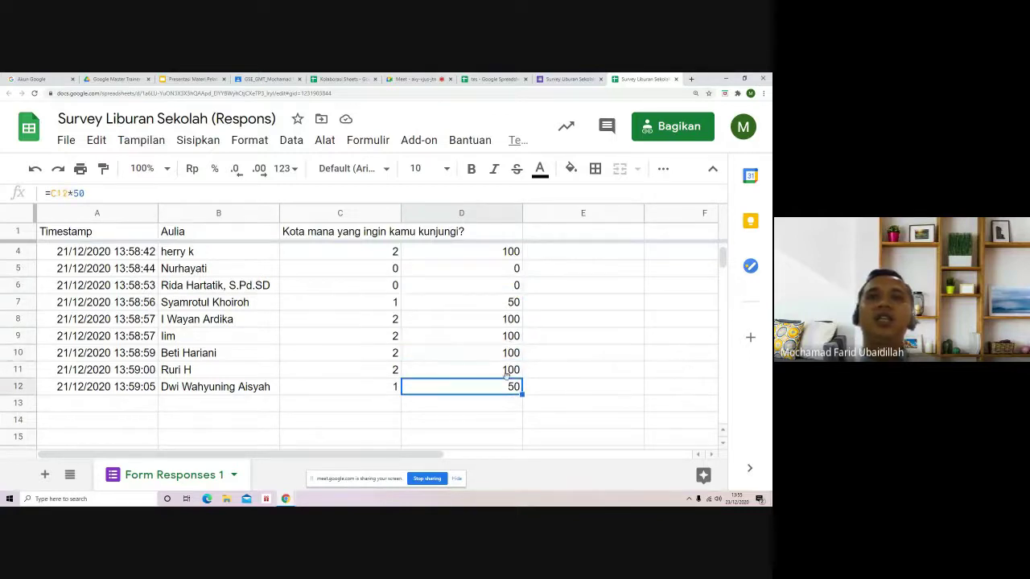
pyautogui.scroll(-1, 515, 363)
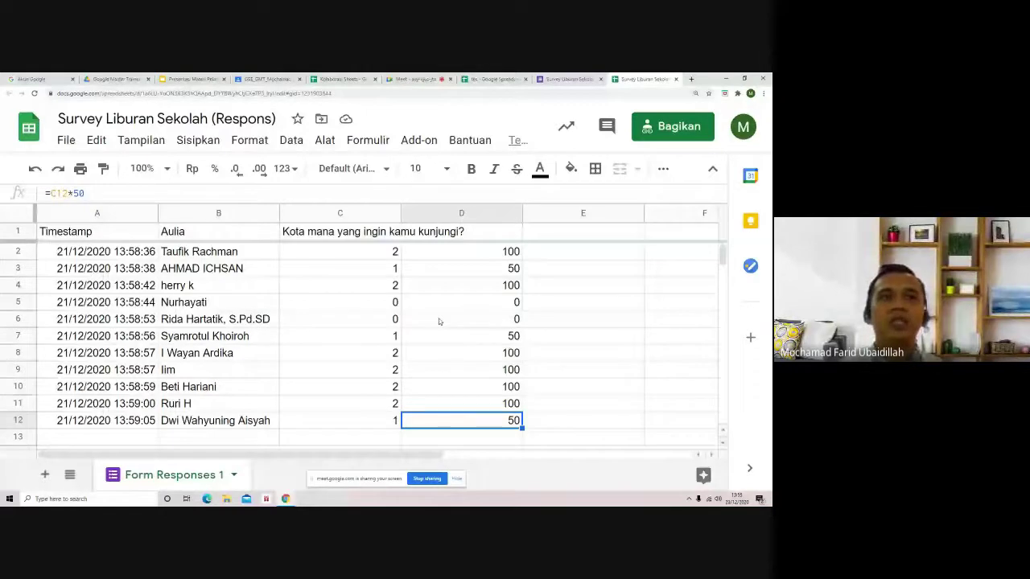
pyautogui.click(472, 258)
pyautogui.click(491, 271)
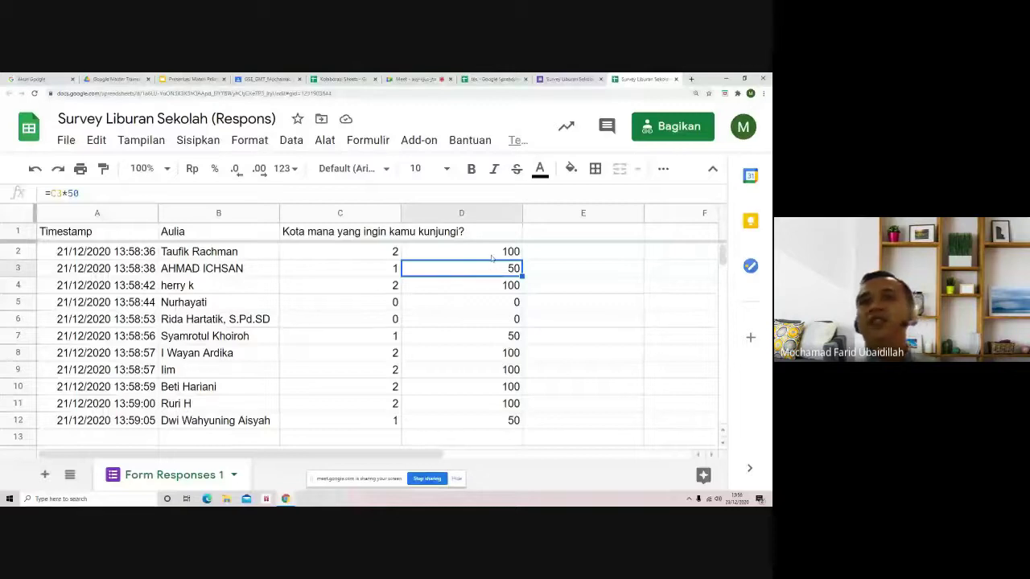
pyautogui.click(492, 258)
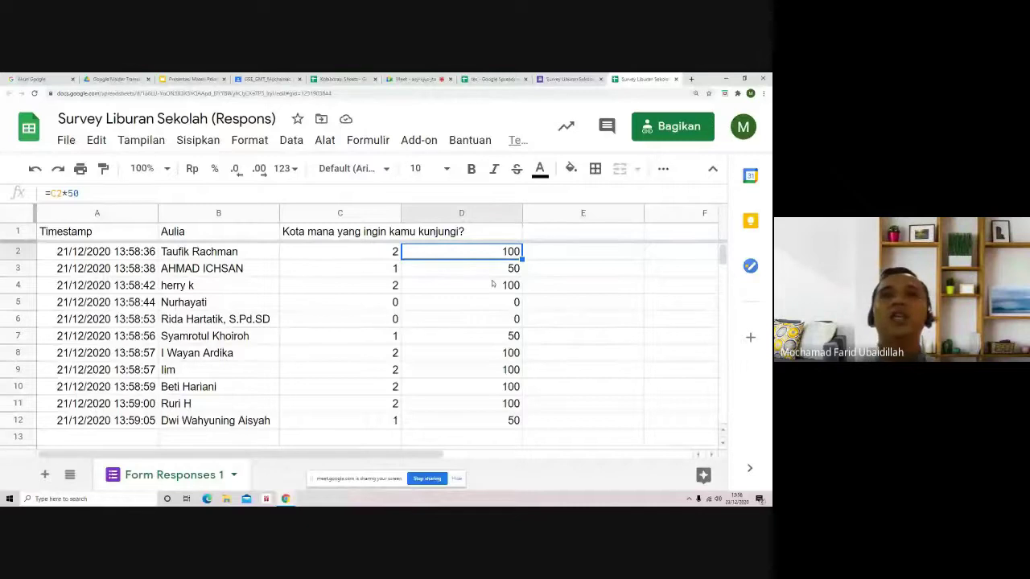
pyautogui.click(493, 283)
pyautogui.click(491, 304)
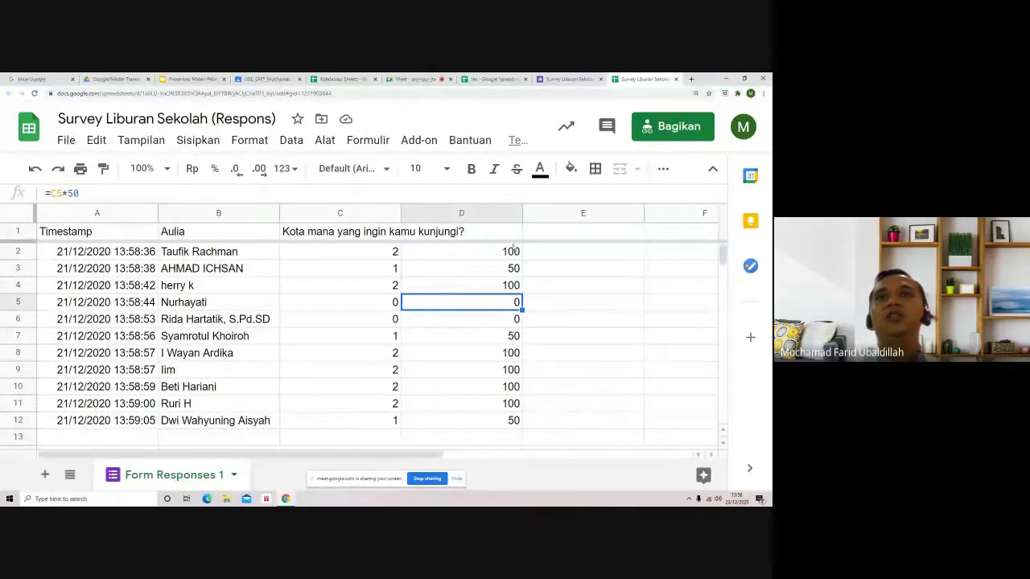
pyautogui.click(422, 141)
pyautogui.moveTo(451, 135)
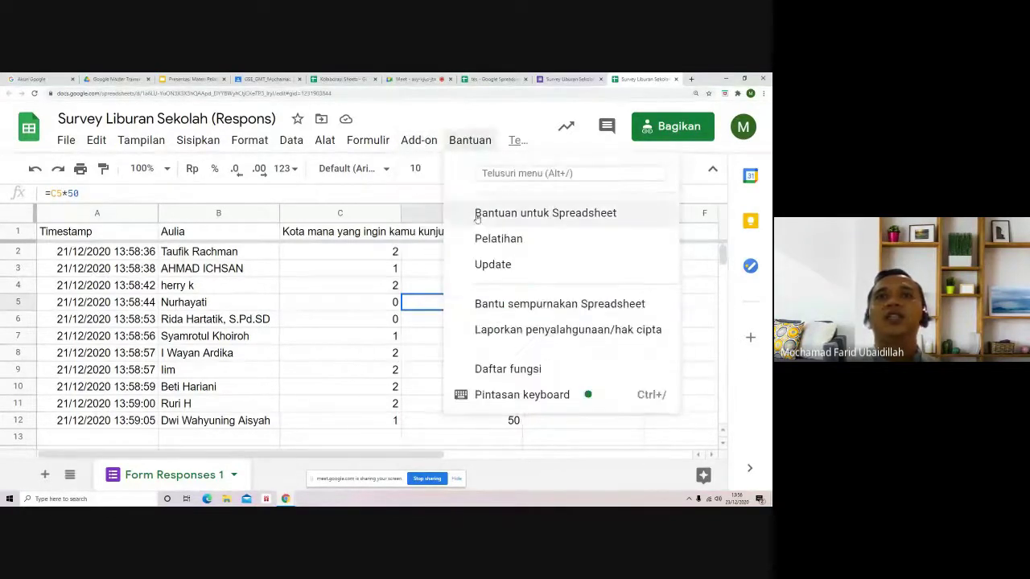
pyautogui.moveTo(417, 143)
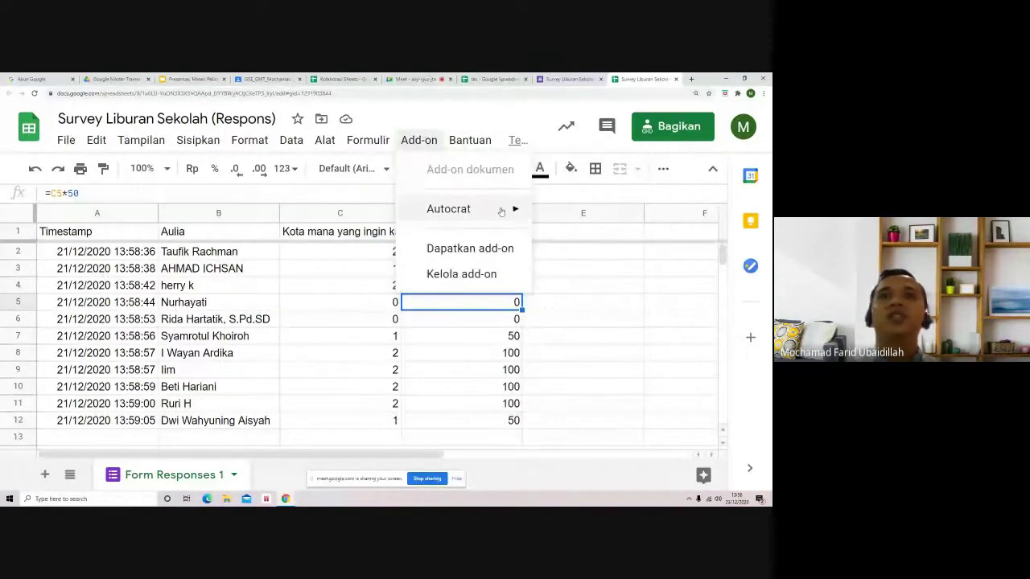
pyautogui.click(422, 141)
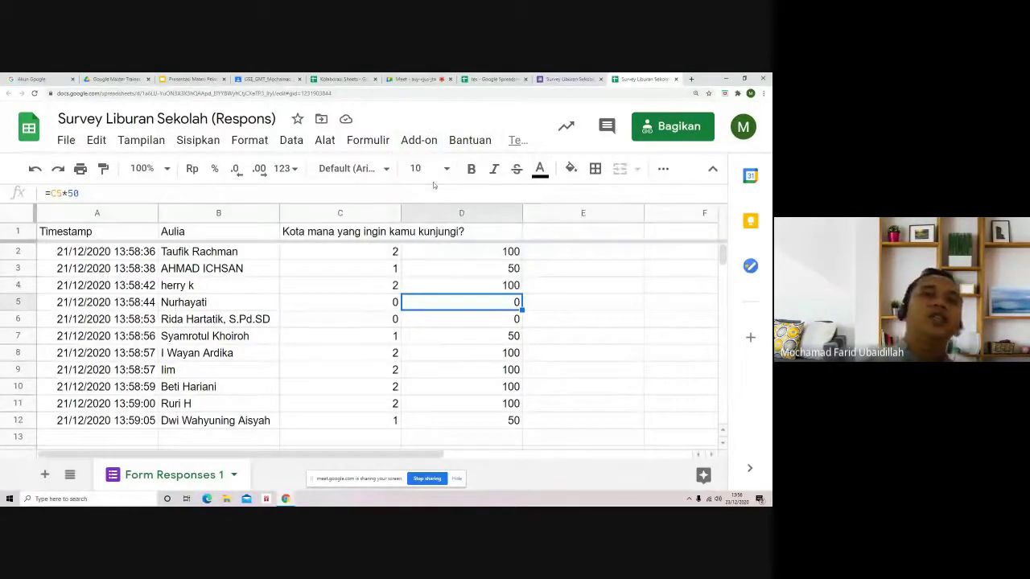
pyautogui.click(490, 256)
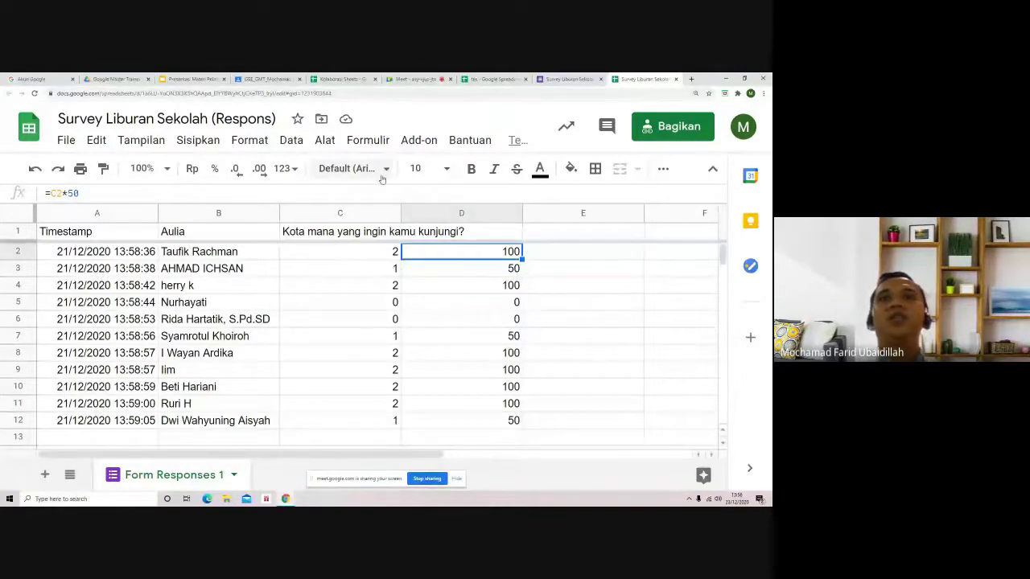
pyautogui.click(507, 270)
pyautogui.click(504, 285)
pyautogui.click(501, 302)
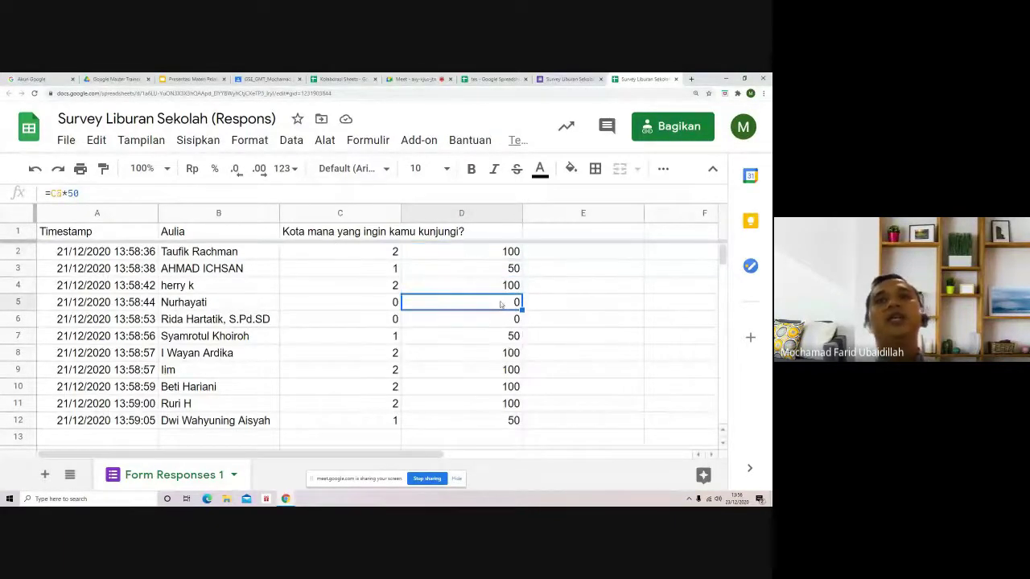
pyautogui.click(501, 325)
pyautogui.click(505, 341)
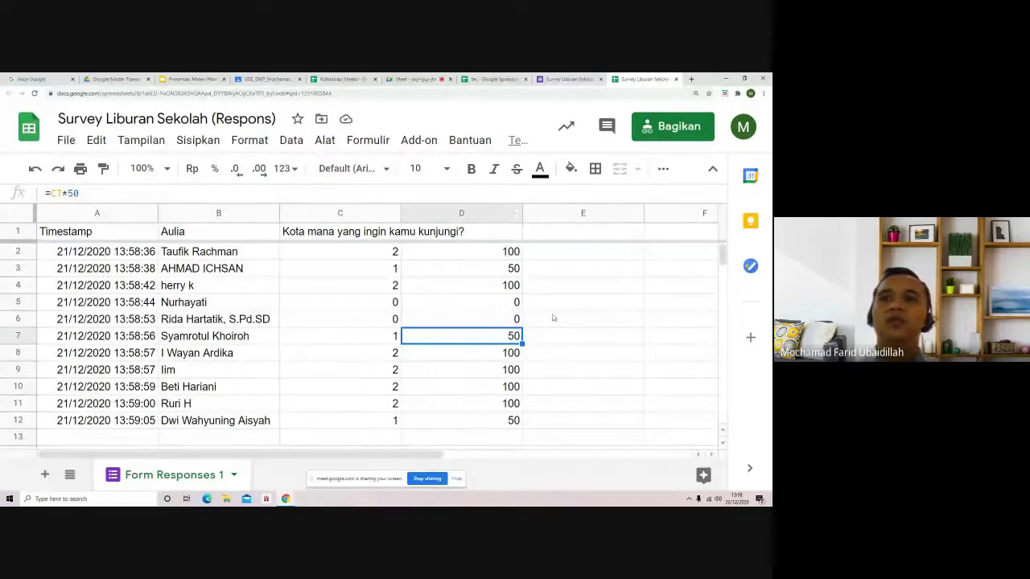
# Switch to the tes spreadsheet and look over its student table and data siswa chart.
pyautogui.click(491, 80)
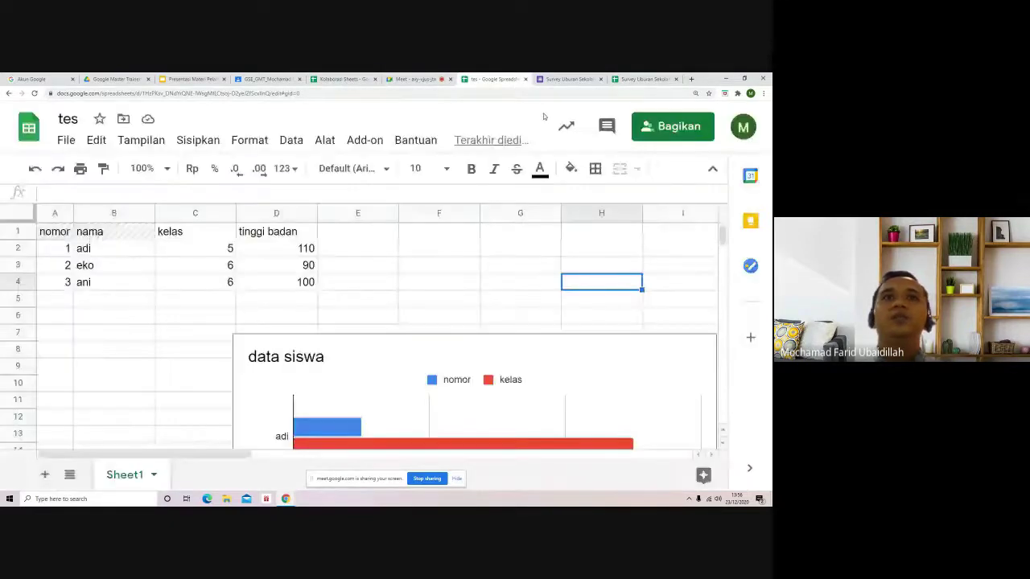
pyautogui.click(192, 252)
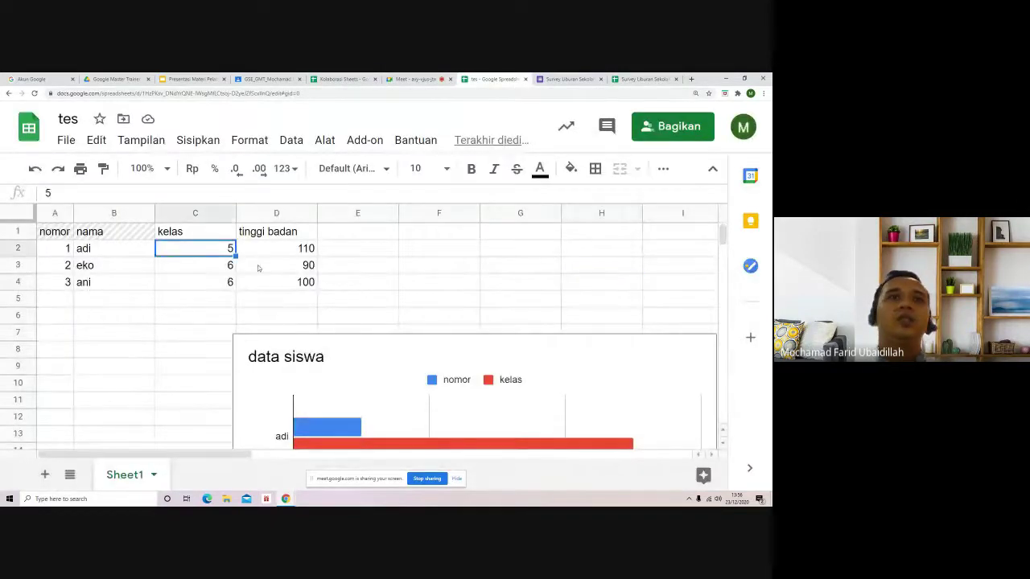
pyautogui.scroll(-3, 379, 334)
pyautogui.scroll(3, 357, 288)
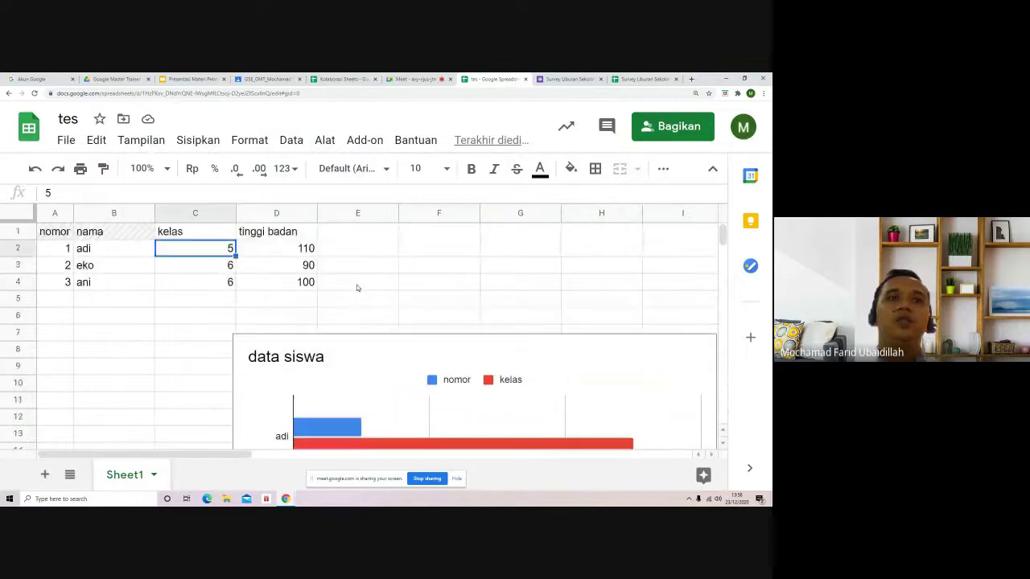
# Review the file commands available for the tes spreadsheet, from sharing and downloading through to printing.
pyautogui.click(68, 142)
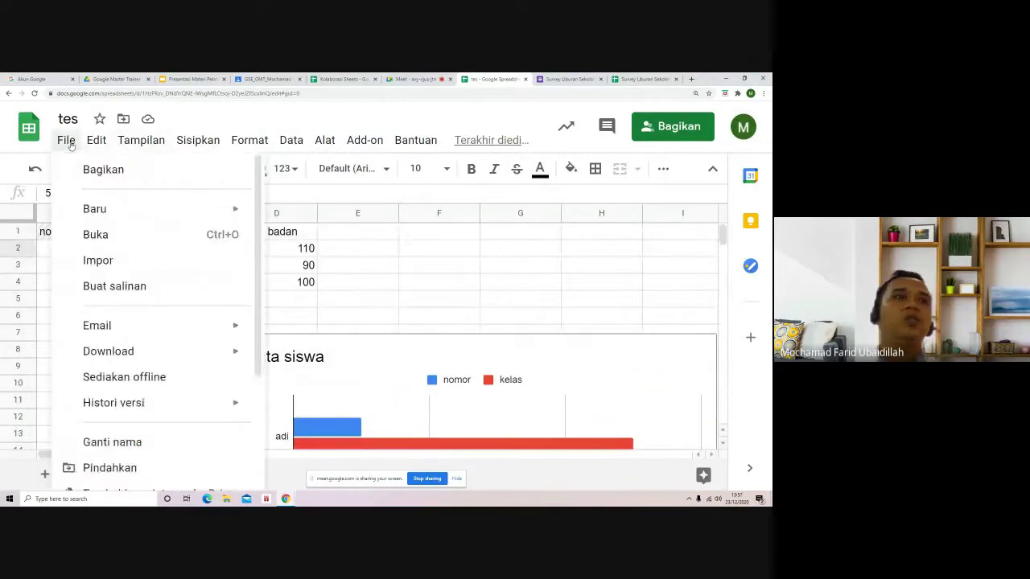
pyautogui.scroll(-4, 212, 247)
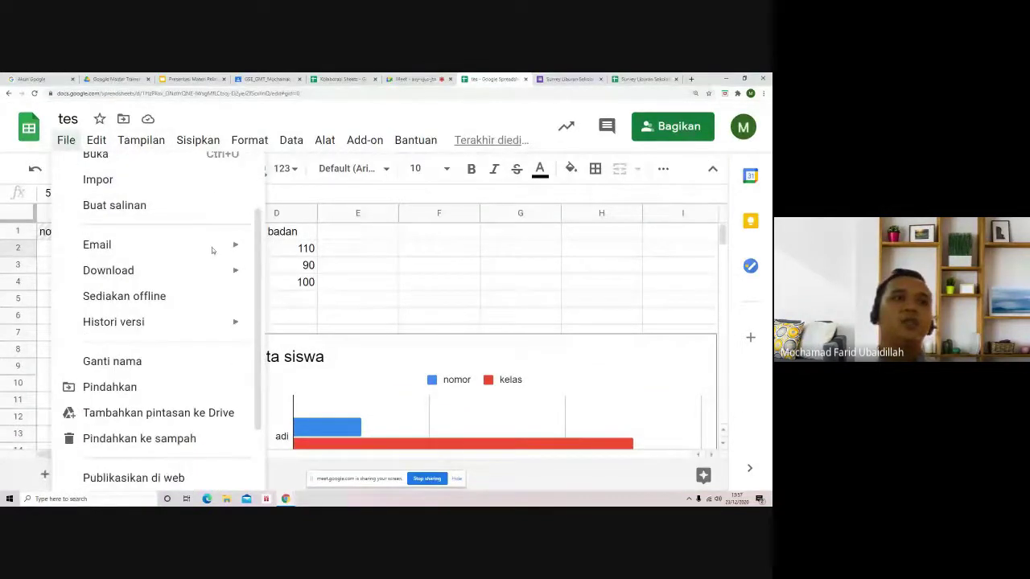
pyautogui.scroll(5, 211, 253)
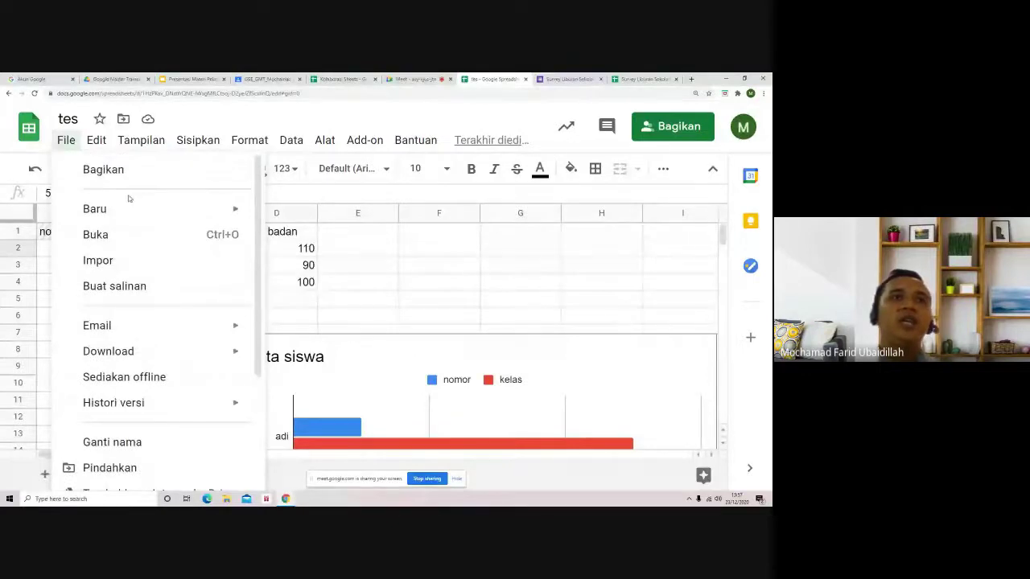
pyautogui.scroll(-1, 259, 193)
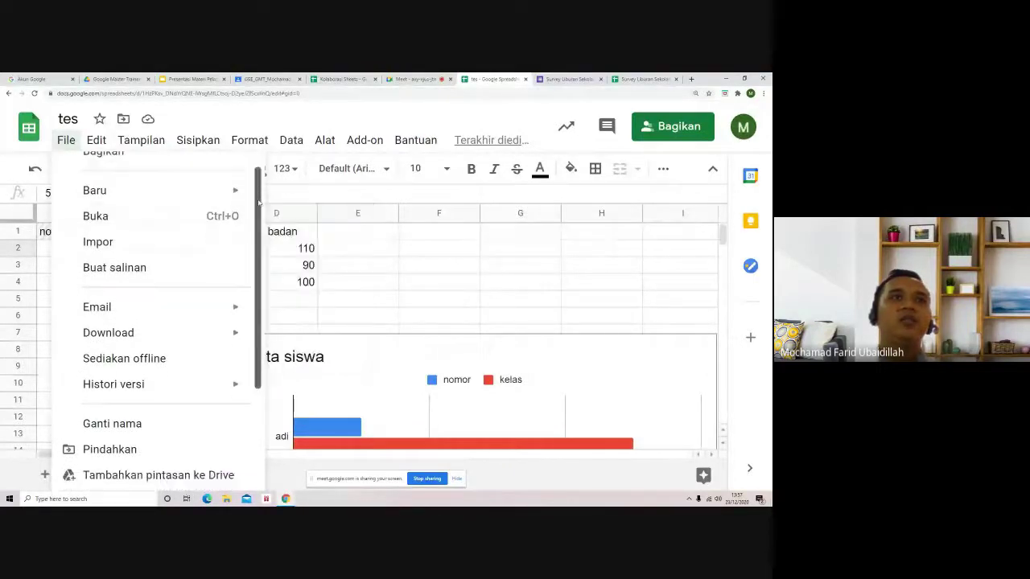
pyautogui.scroll(1, 261, 187)
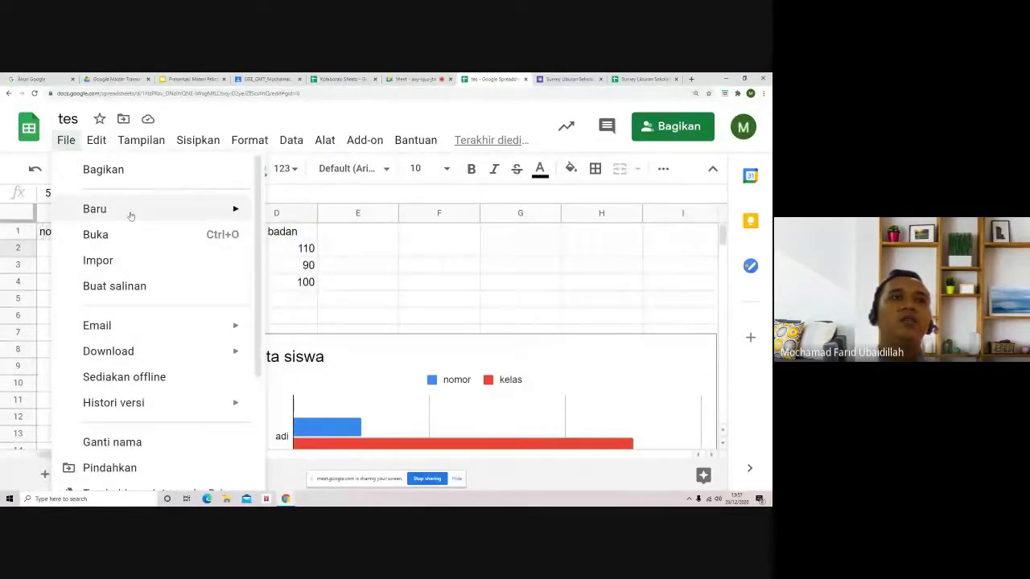
pyautogui.moveTo(147, 214)
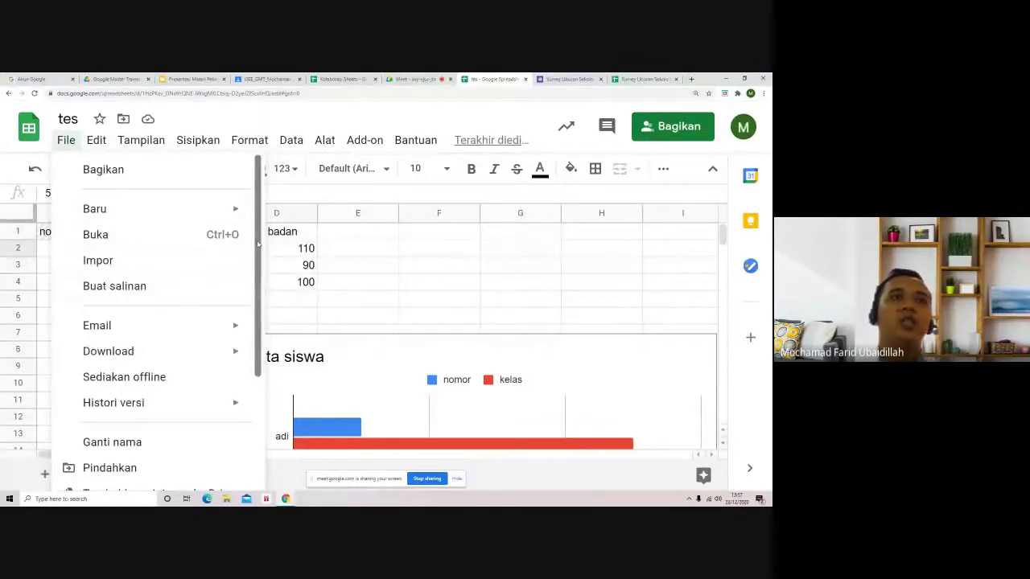
pyautogui.scroll(-1, 143, 264)
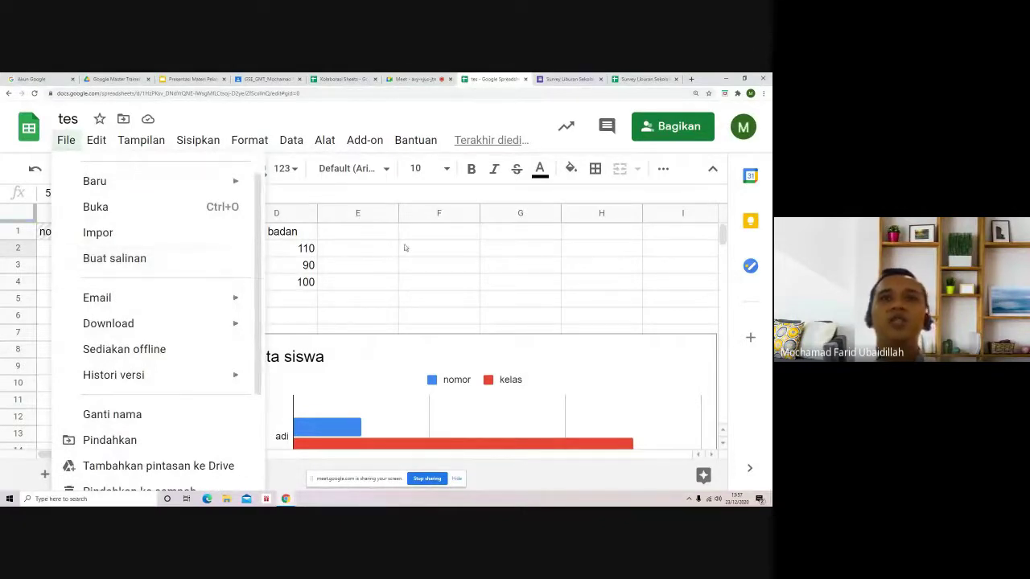
pyautogui.scroll(-3, 256, 241)
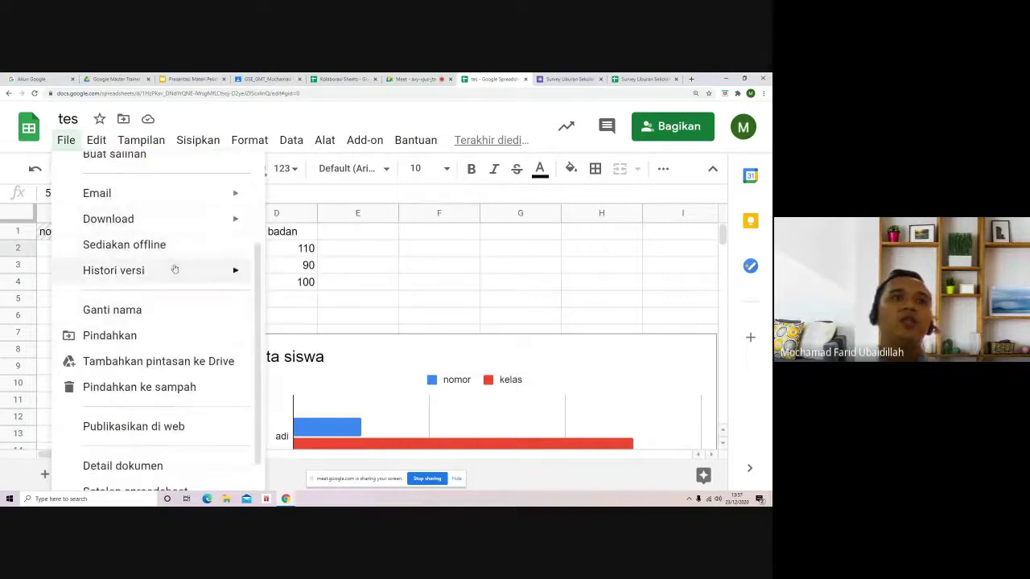
pyautogui.scroll(-1, 214, 302)
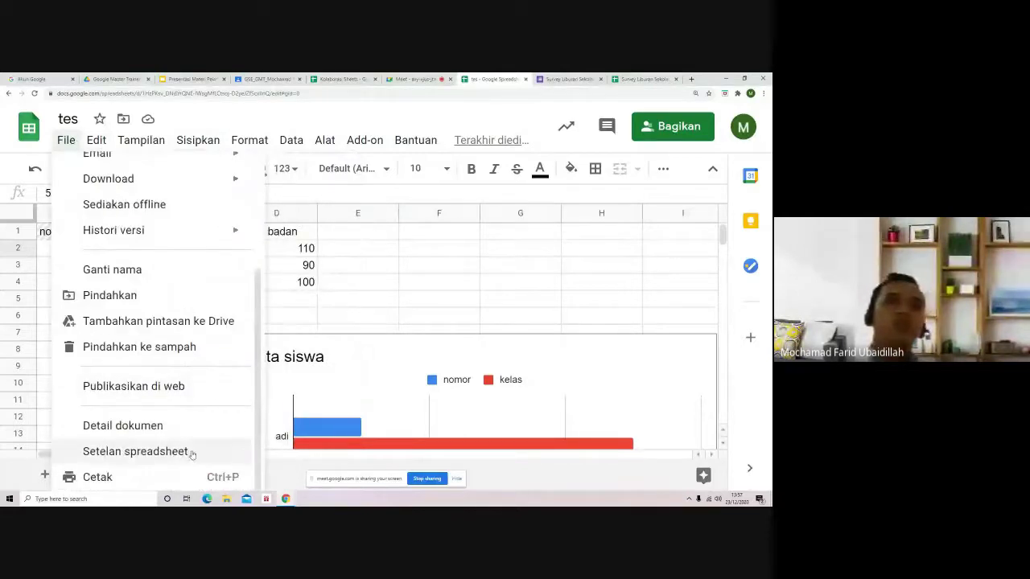
pyautogui.click(358, 263)
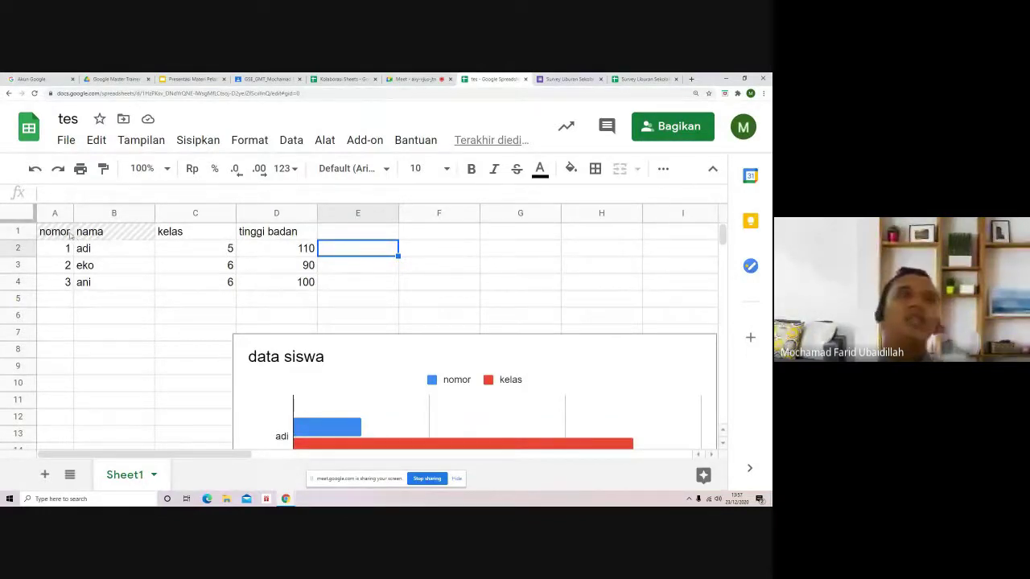
# Select the range A1:I25 so that it covers both the student table and the data siswa chart.
pyautogui.moveTo(71, 234)
pyautogui.mouseDown()
pyautogui.moveTo(443, 246)
pyautogui.moveTo(652, 319)
pyautogui.mouseUp()
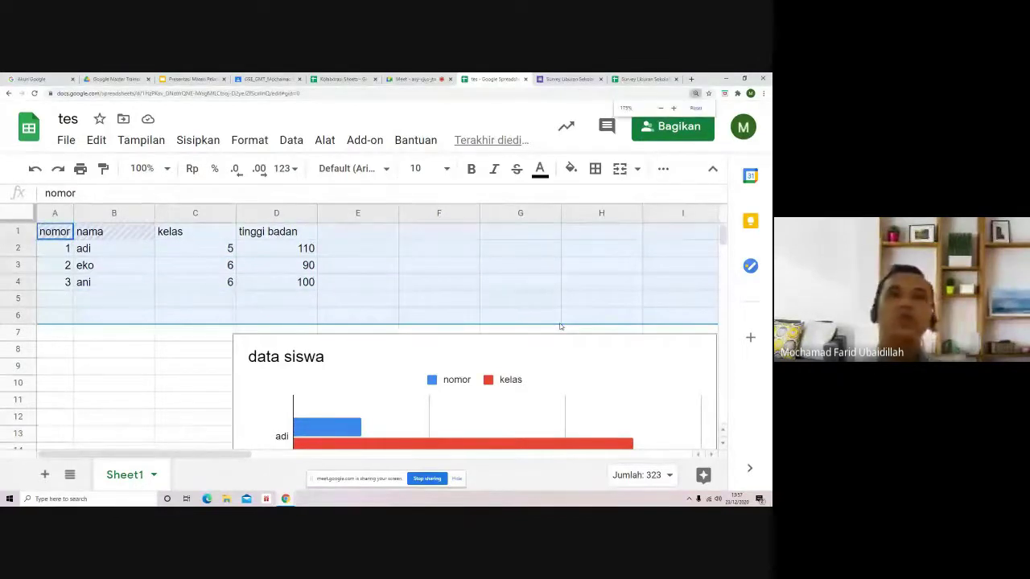
pyautogui.hotkey('ctrl', '-')
pyautogui.hotkey('ctrl', '-')
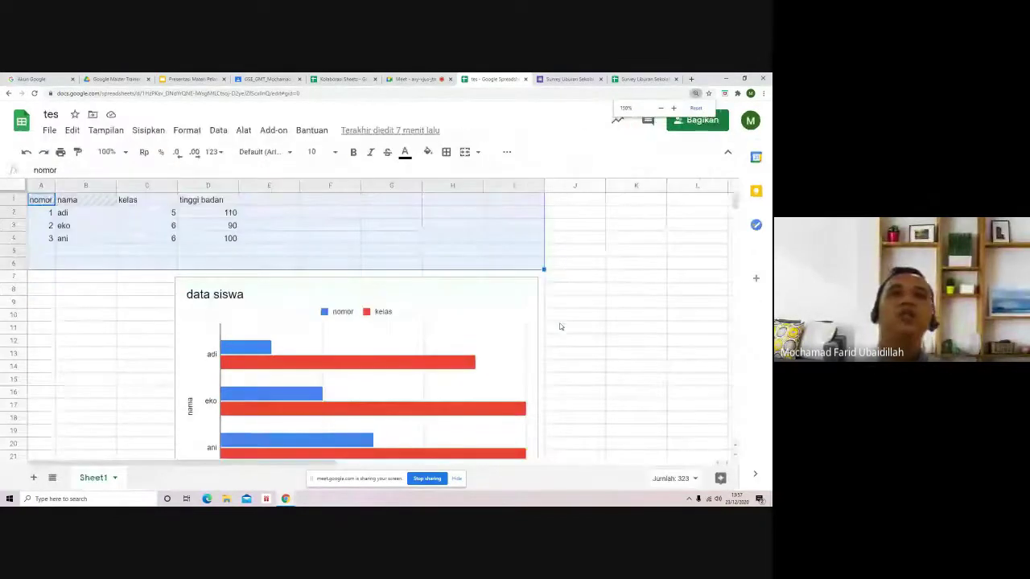
pyautogui.hotkey('ctrl', '-')
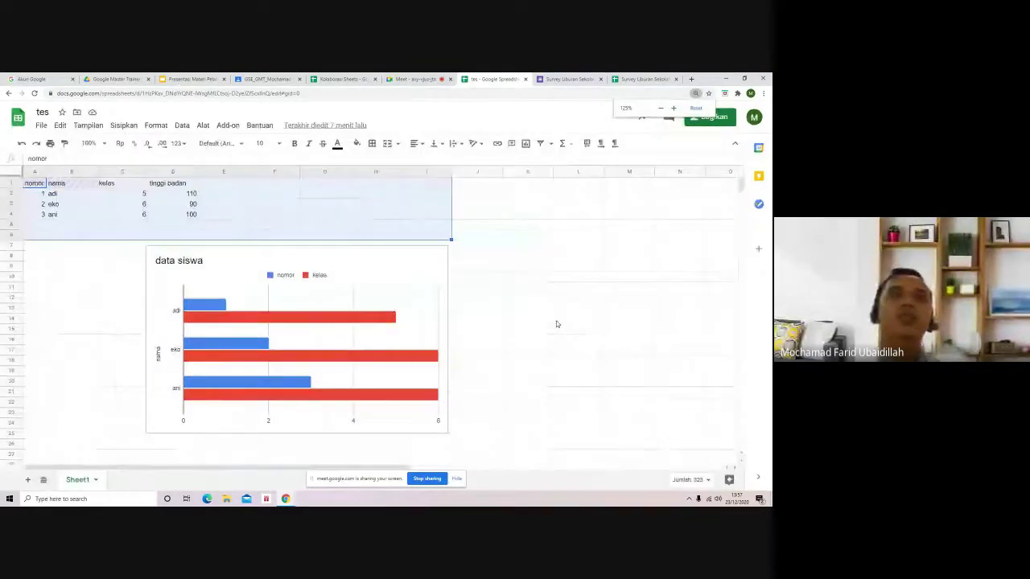
pyautogui.click(527, 276)
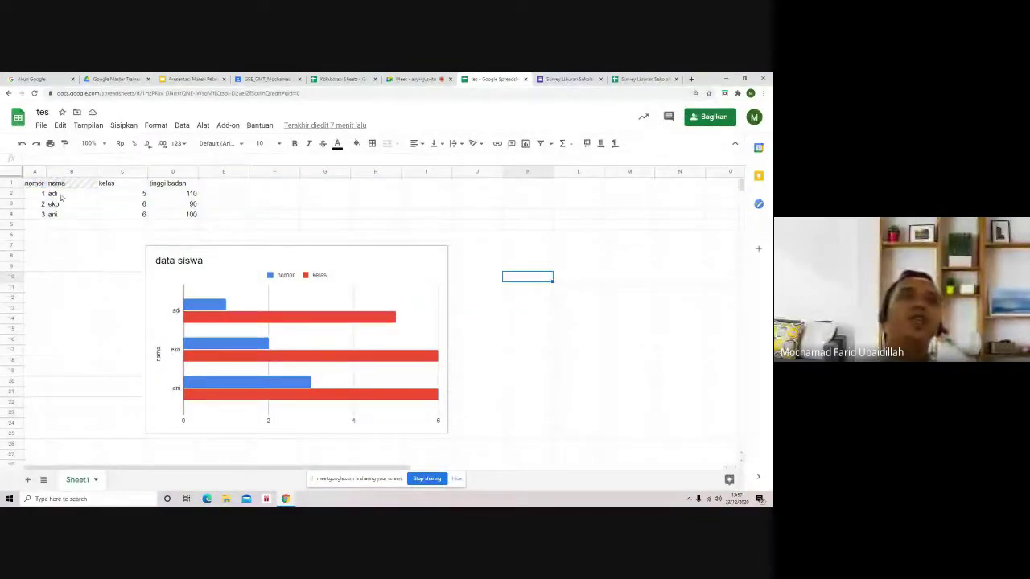
pyautogui.moveTo(32, 184); pyautogui.dragTo(425, 439)
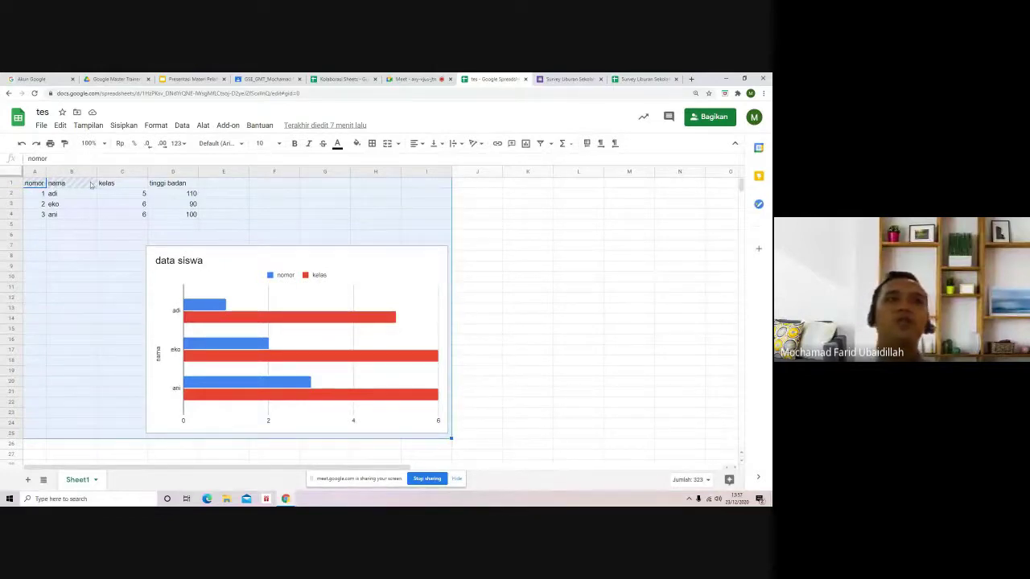
# Open the print settings and limit the printout to the selected cells (A1:I25).
pyautogui.click(49, 144)
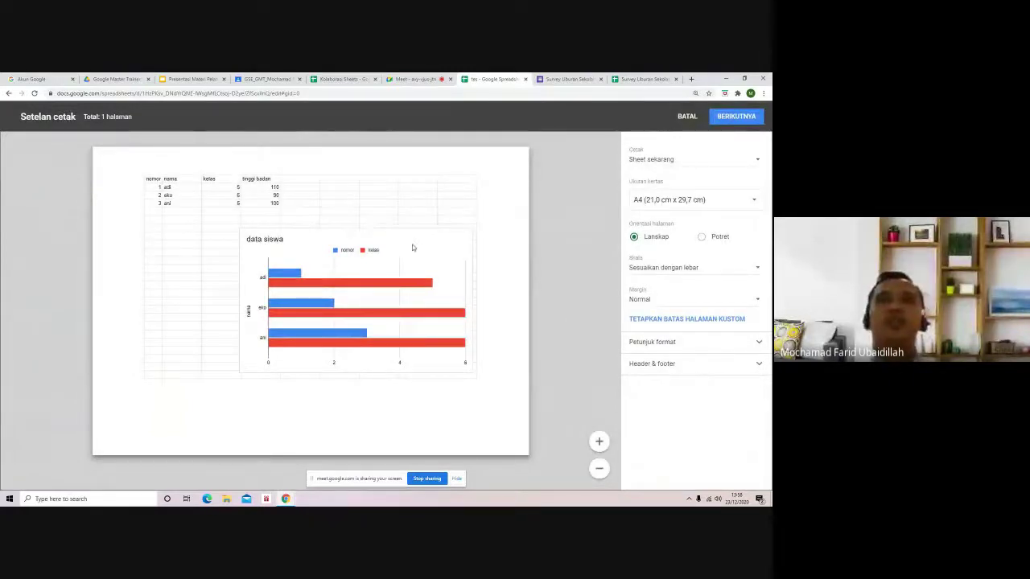
pyautogui.click(678, 159)
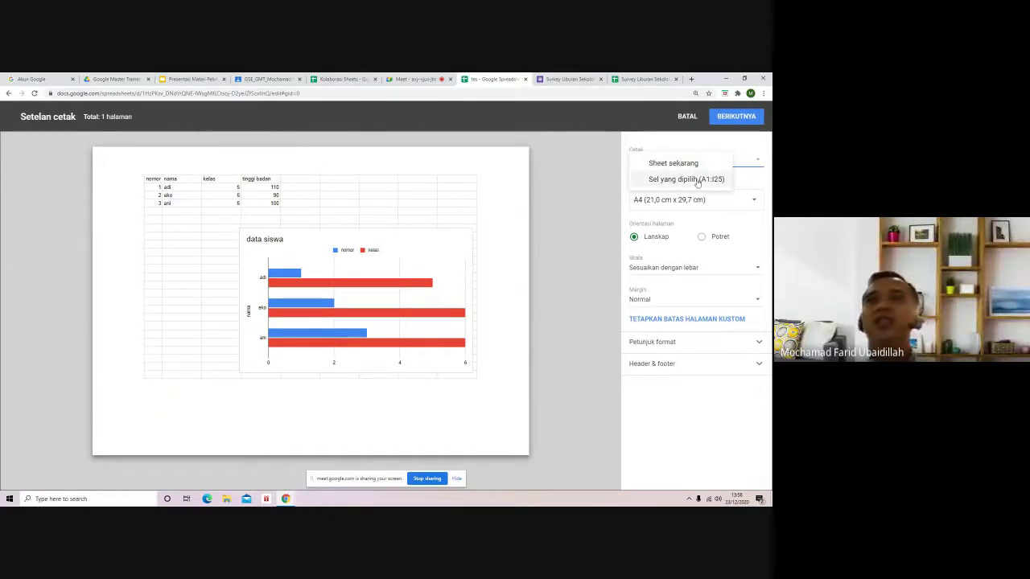
pyautogui.click(697, 178)
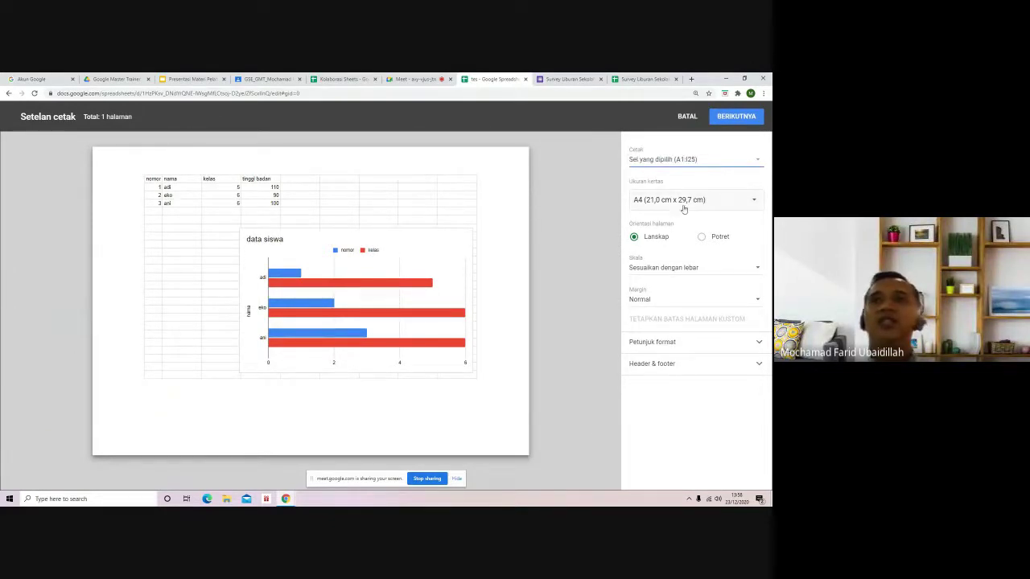
# Keep the paper size at A4, preview the printout in Potret orientation, and return it to Lanskap.
pyautogui.click(687, 202)
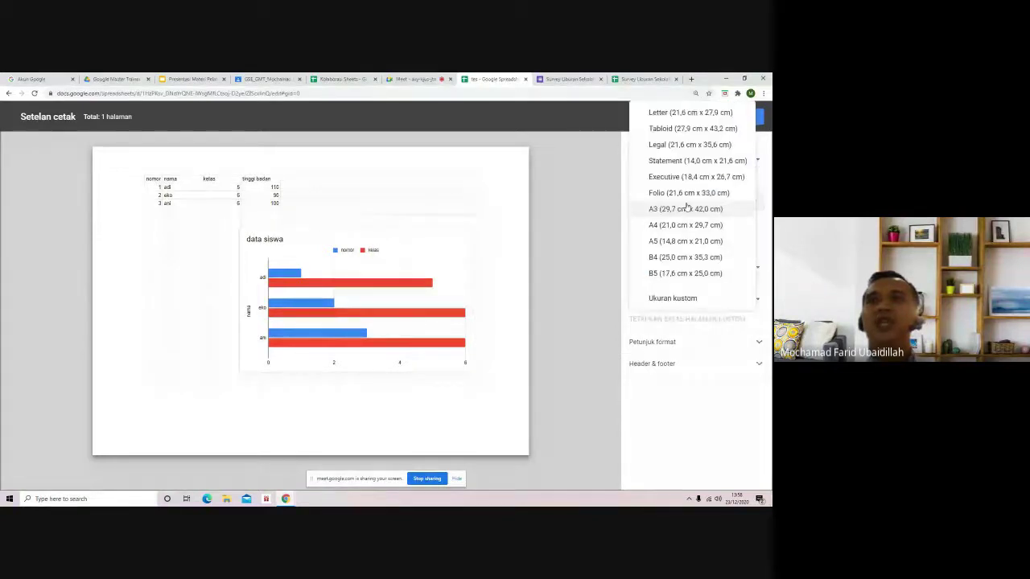
pyautogui.click(685, 225)
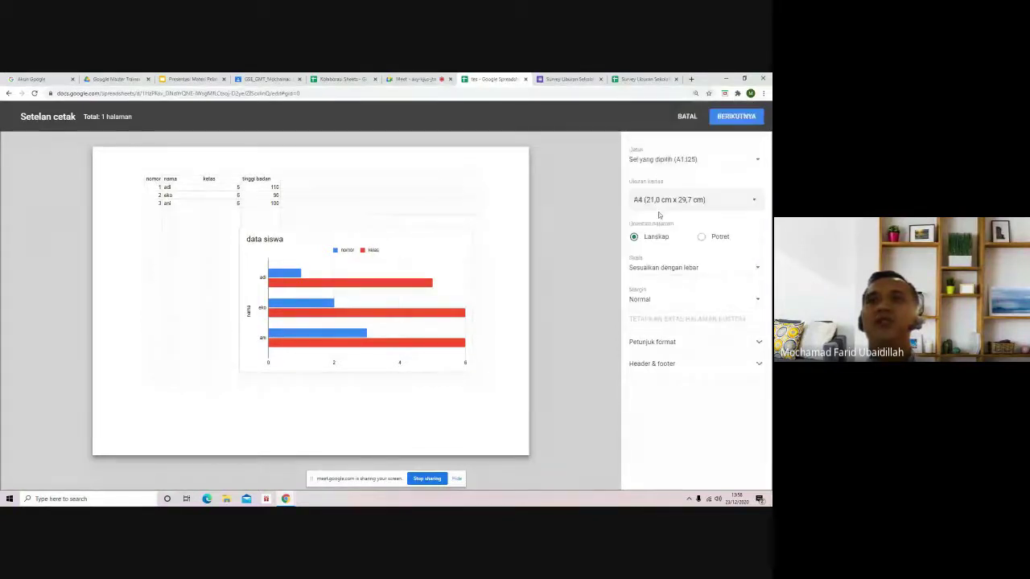
pyautogui.click(702, 238)
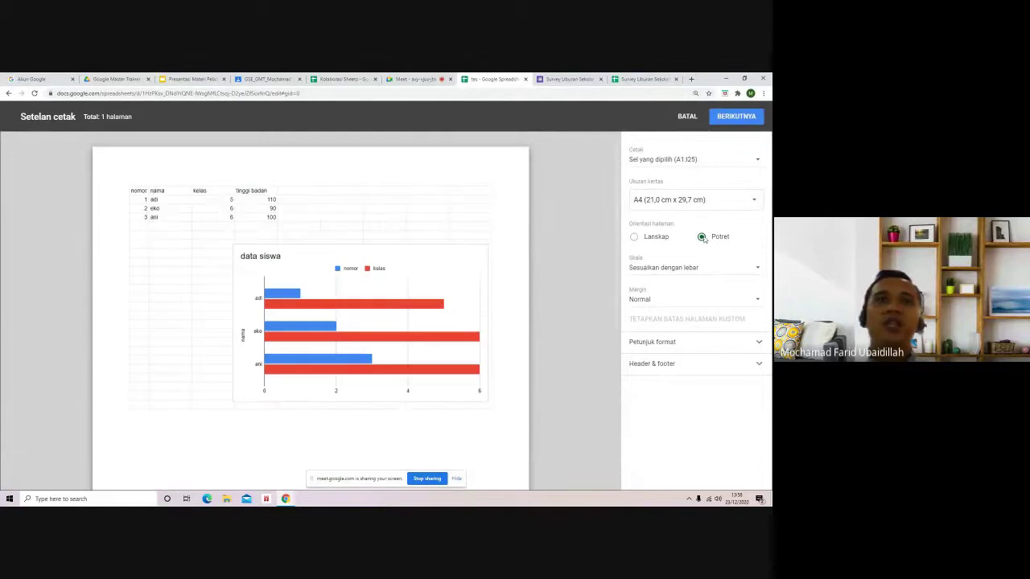
pyautogui.click(654, 238)
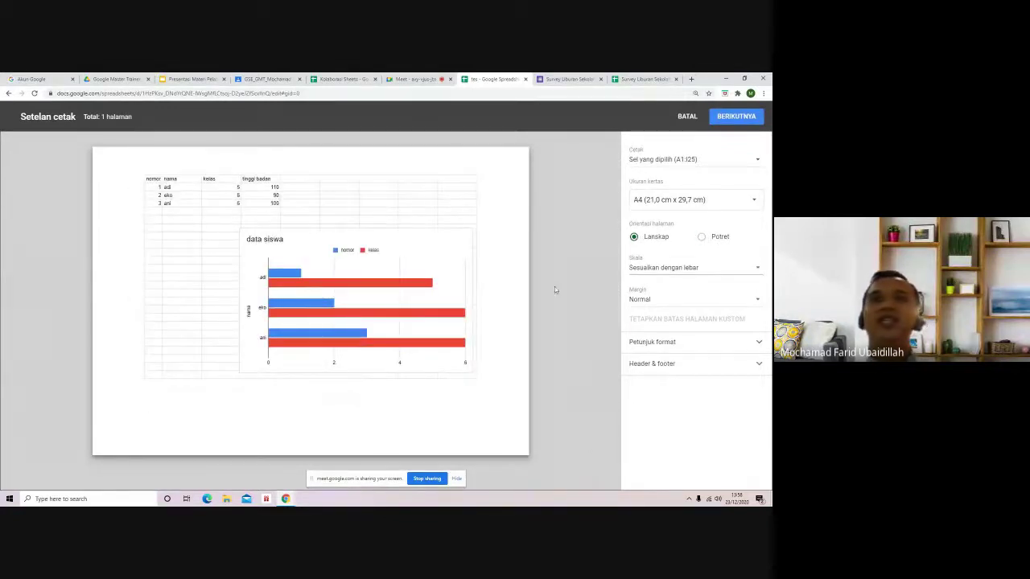
# Try the custom-number scale, set the print scale to Sesuaikan dengan halaman, and return to the sheet without printing.
pyautogui.click(658, 268)
pyautogui.click(656, 272)
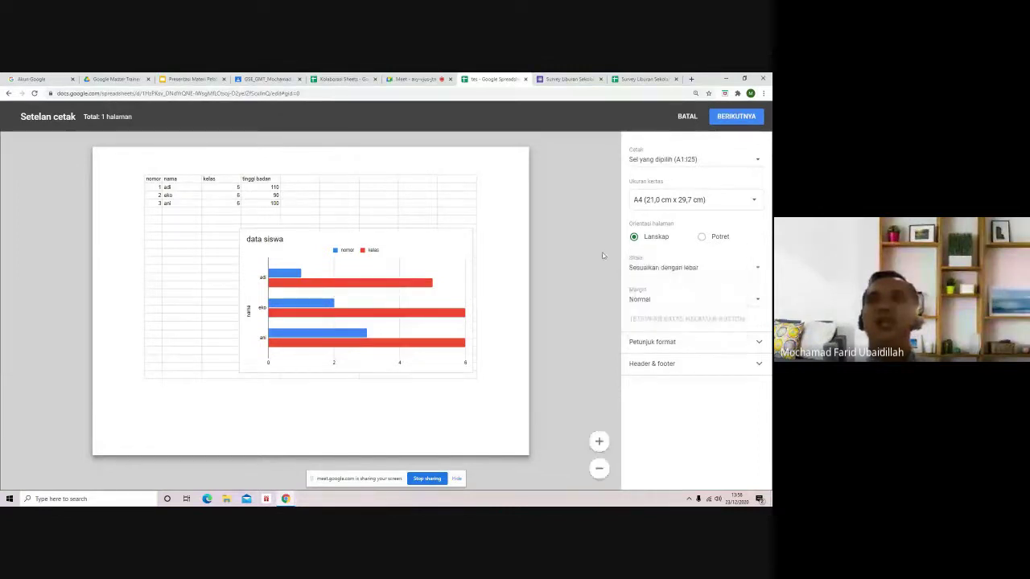
pyautogui.click(661, 269)
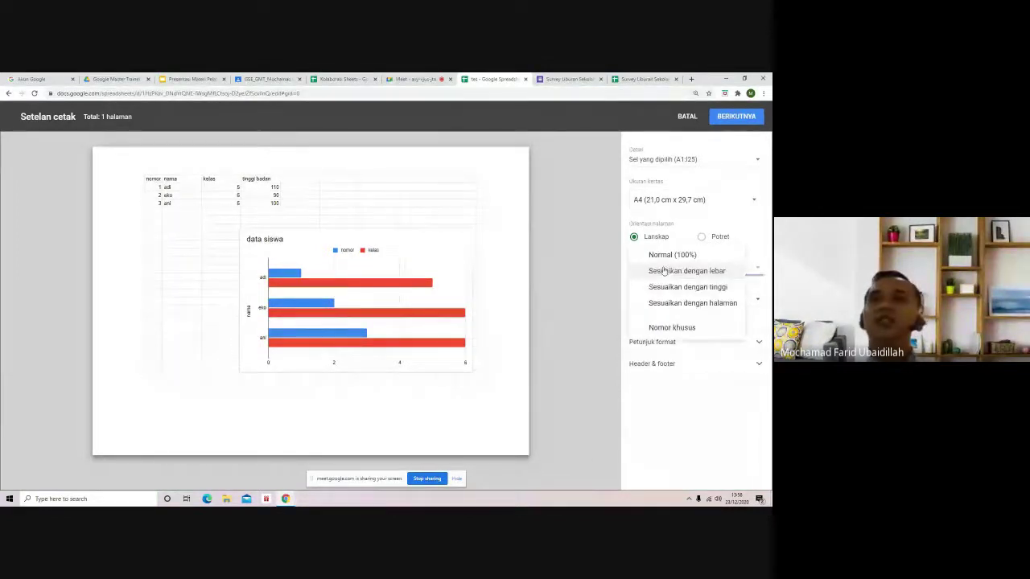
pyautogui.click(575, 271)
pyautogui.click(652, 270)
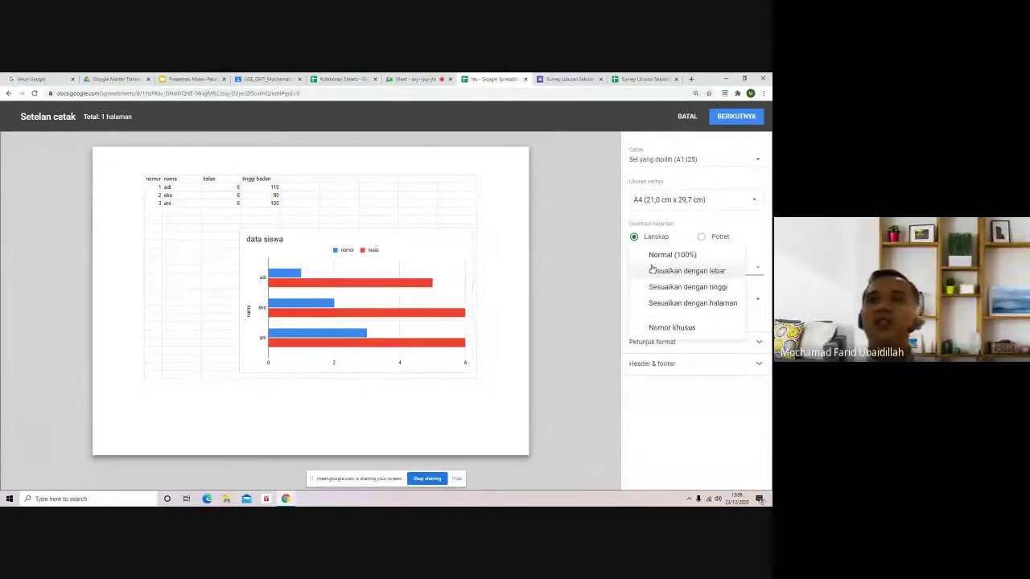
pyautogui.click(663, 328)
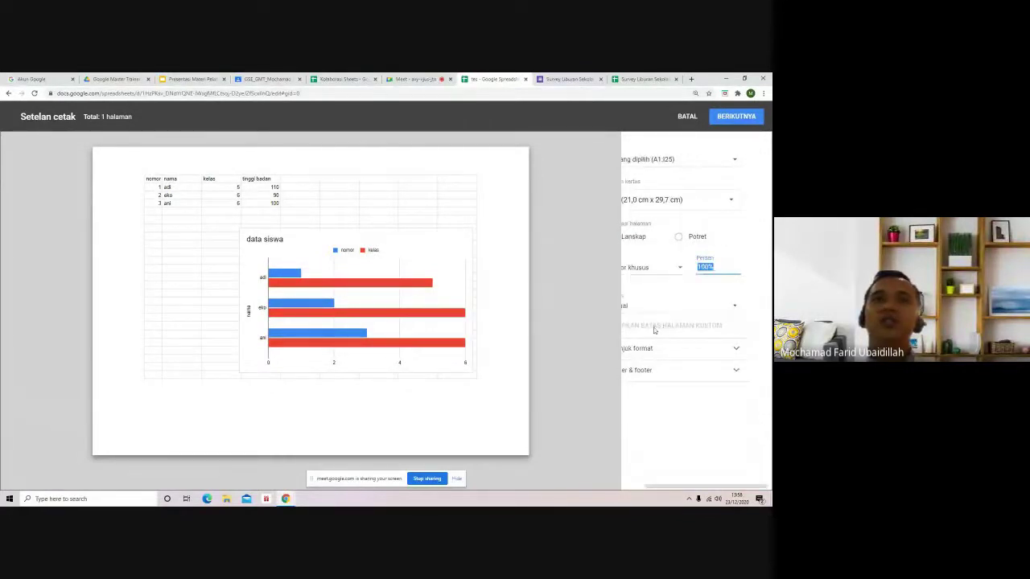
pyautogui.click(680, 269)
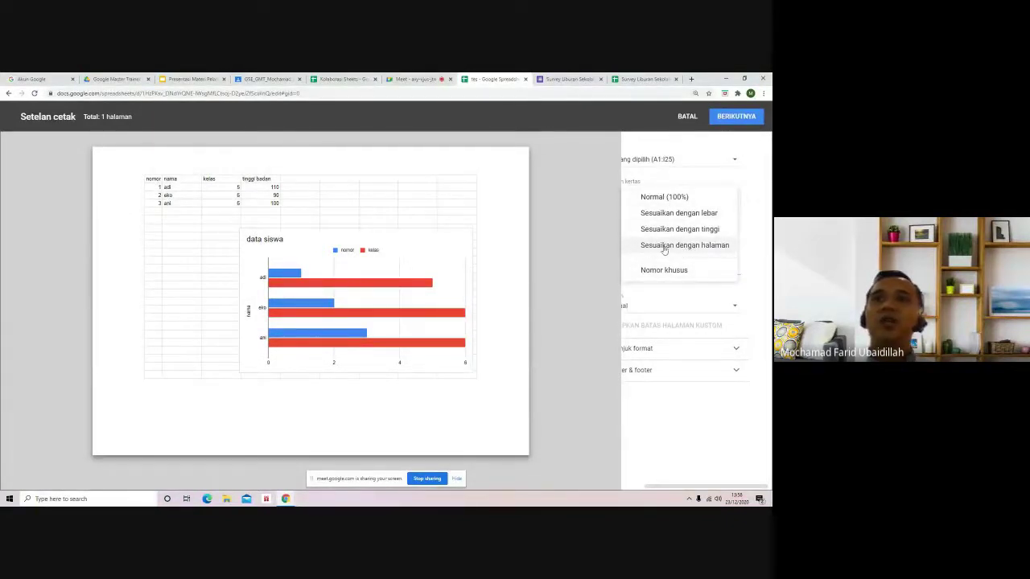
pyautogui.click(666, 246)
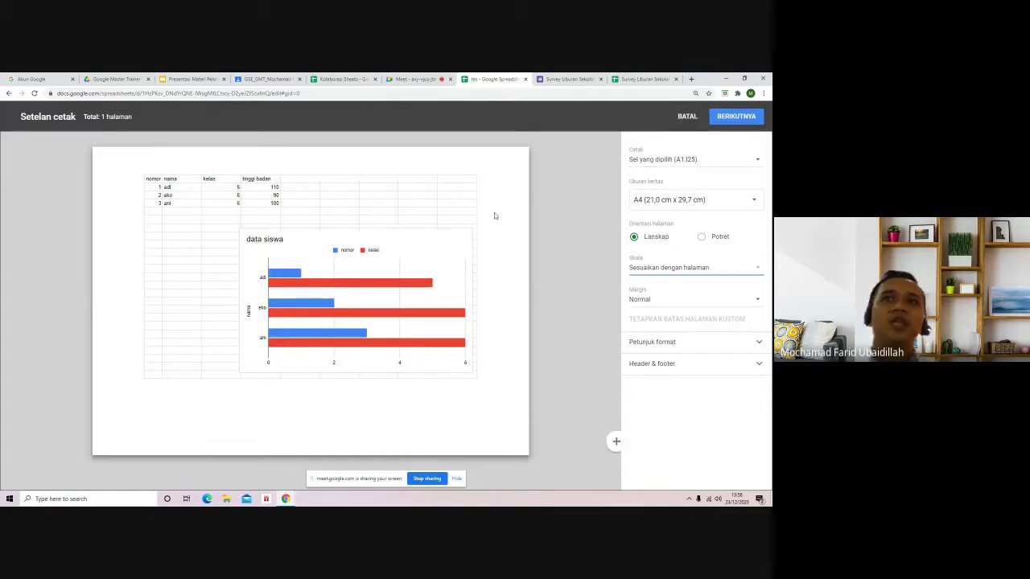
pyautogui.click(687, 117)
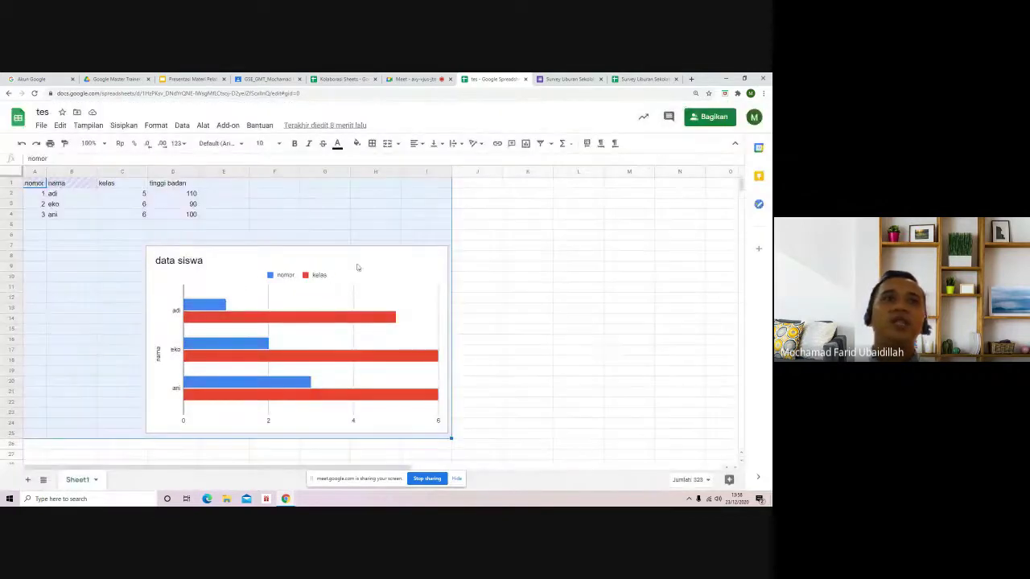
# Copy the student table in A1:D4 and paste it below the chart, starting at cell A28.
pyautogui.click(294, 218)
pyautogui.scroll(-2, 463, 268)
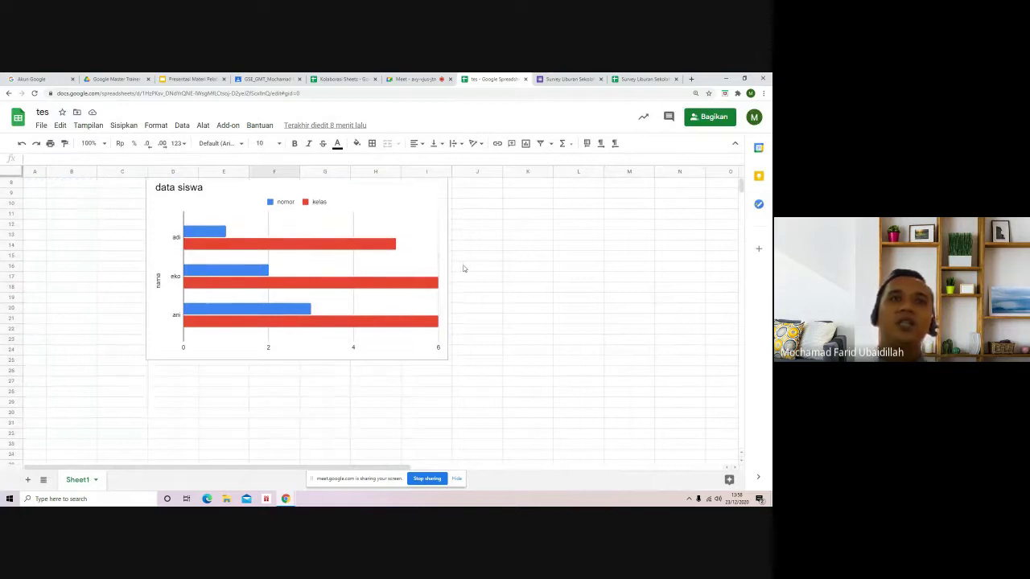
pyautogui.scroll(2, 463, 268)
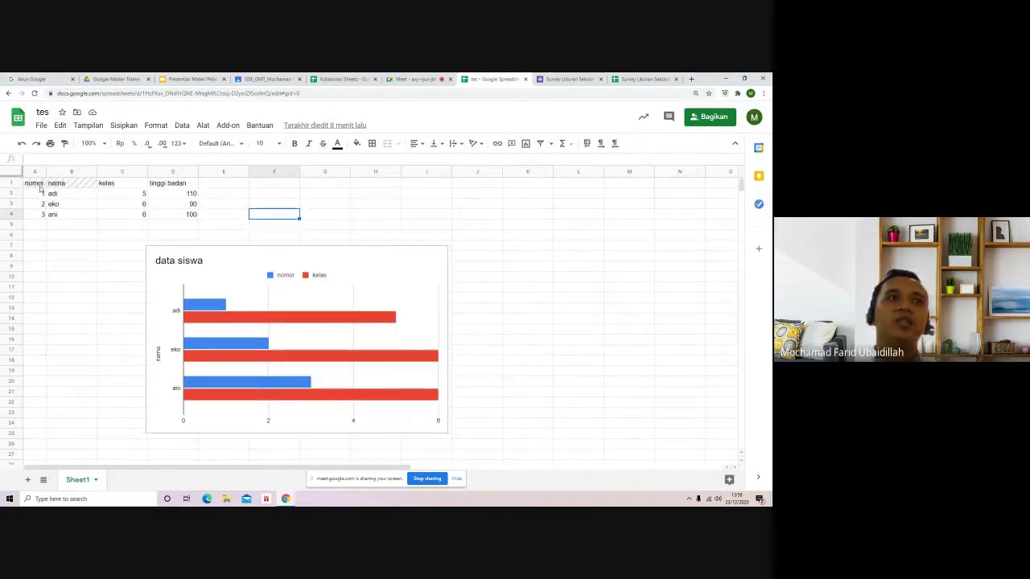
pyautogui.moveTo(34, 183); pyautogui.dragTo(191, 214)
pyautogui.hotkey('ctrl', 'c')
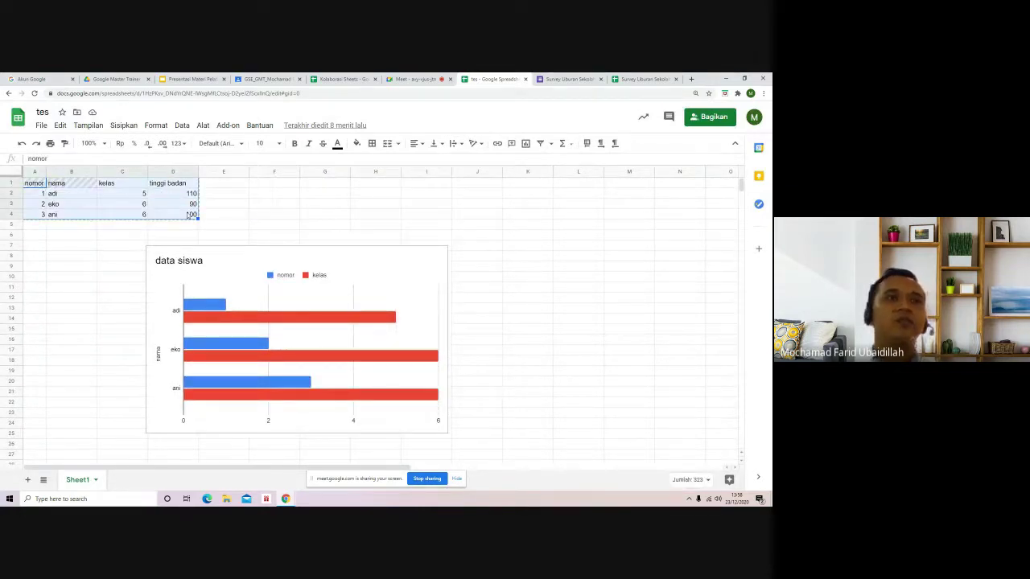
pyautogui.scroll(-5, 281, 227)
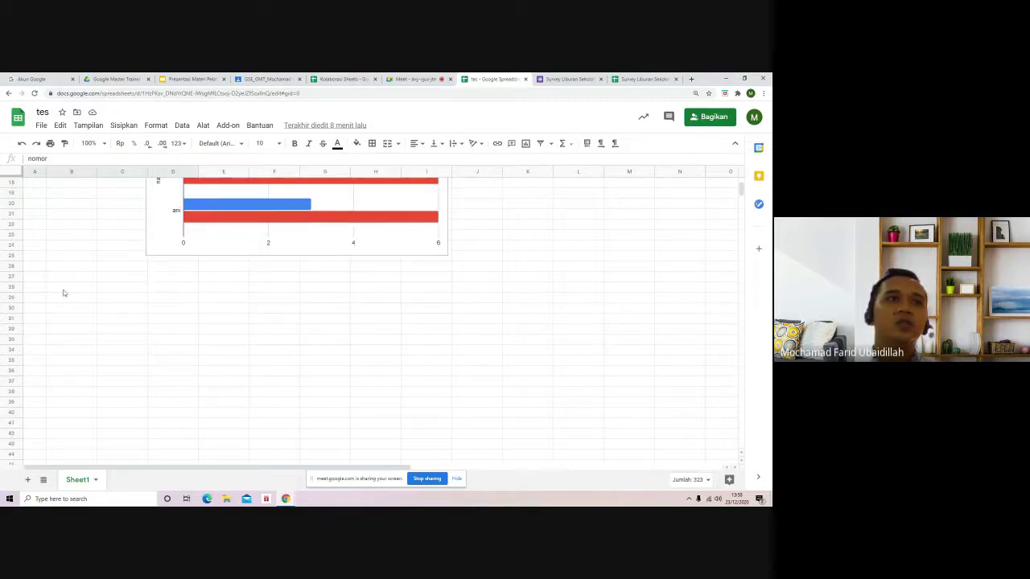
pyautogui.click(44, 290)
pyautogui.hotkey('ctrl', 'v')
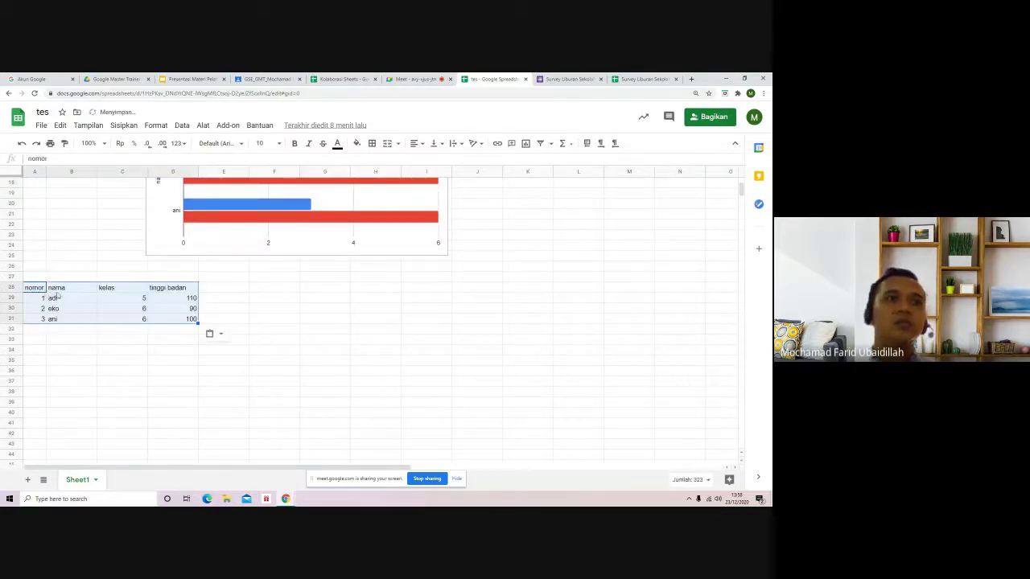
# Paste another copy of the student table below the previous copy, starting at cell A36.
pyautogui.click(140, 341)
pyautogui.scroll(-3, 184, 373)
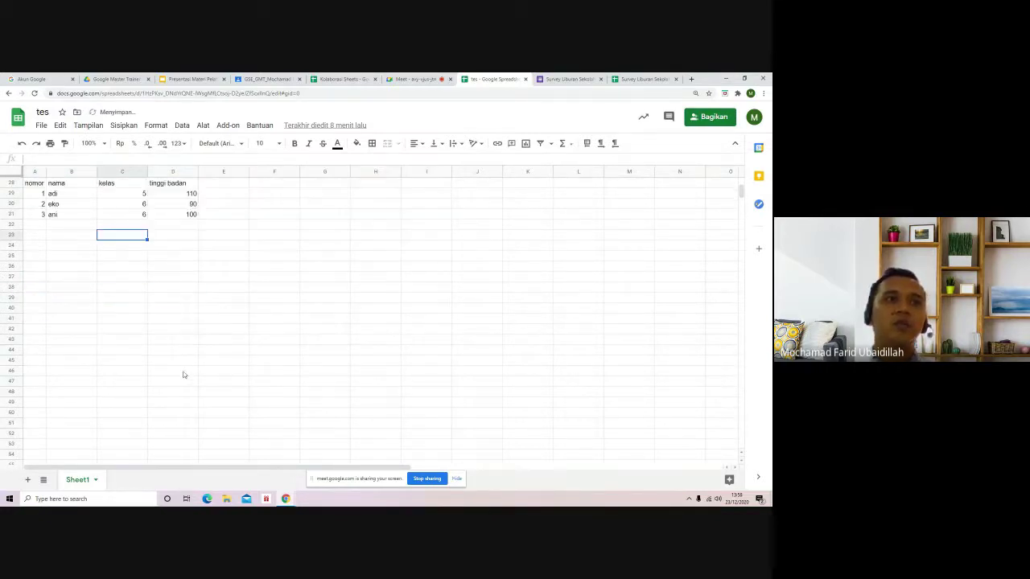
pyautogui.click(38, 330)
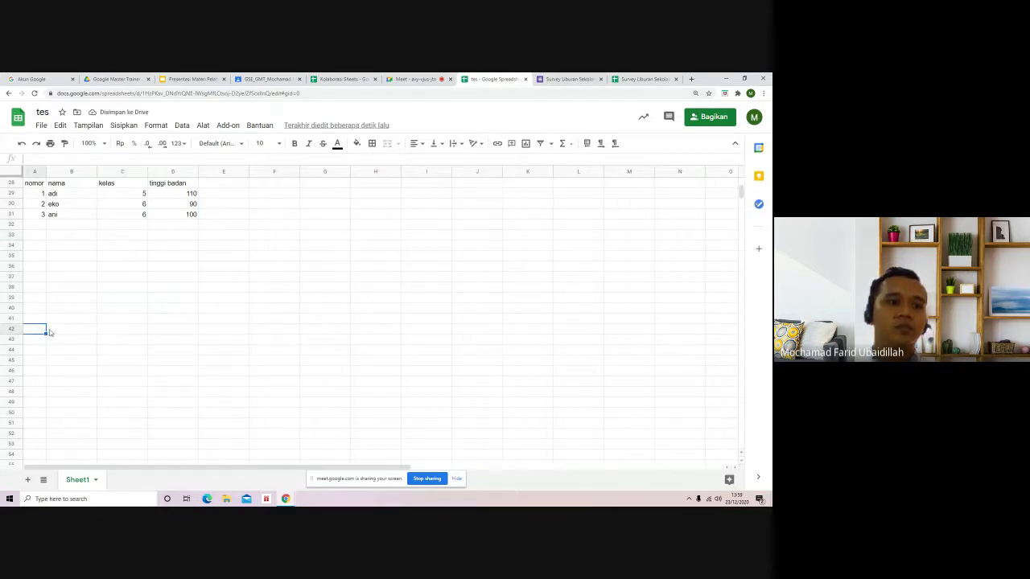
pyautogui.click(44, 267)
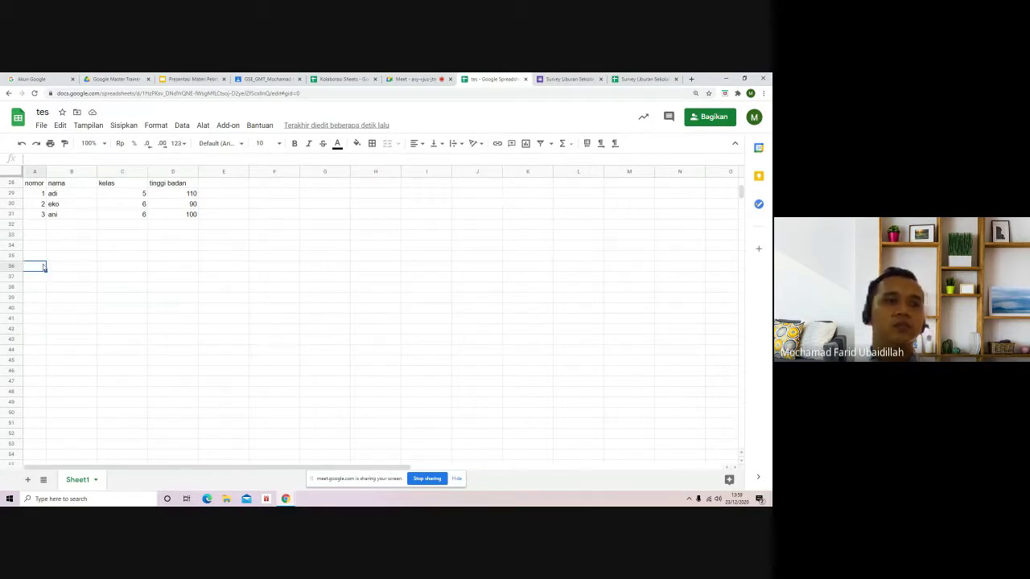
pyautogui.hotkey('ctrl', 'v')
pyautogui.click(183, 251)
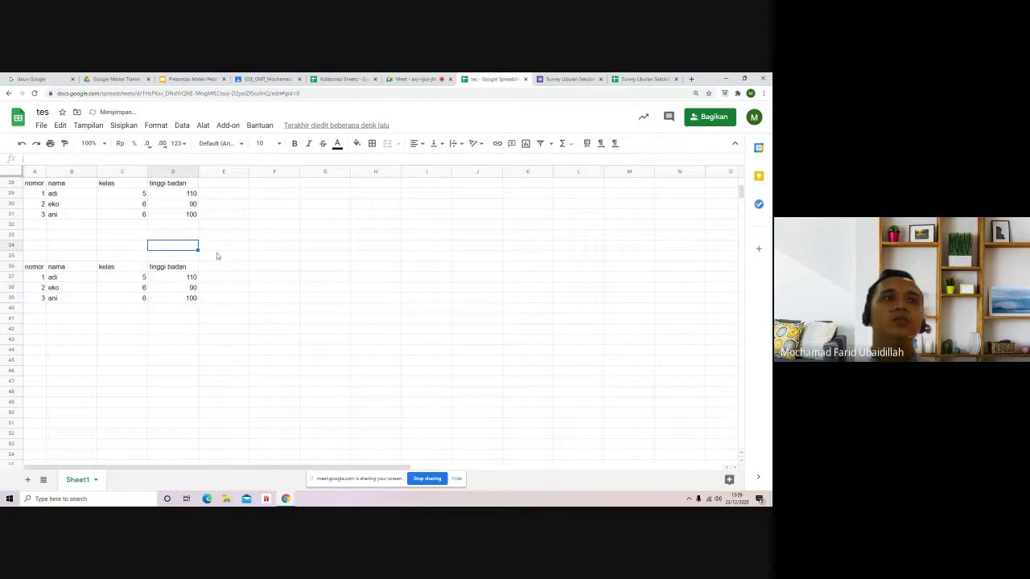
# Move the data siswa chart to the left so that it starts in column B, and deselect it.
pyautogui.scroll(9, 242, 266)
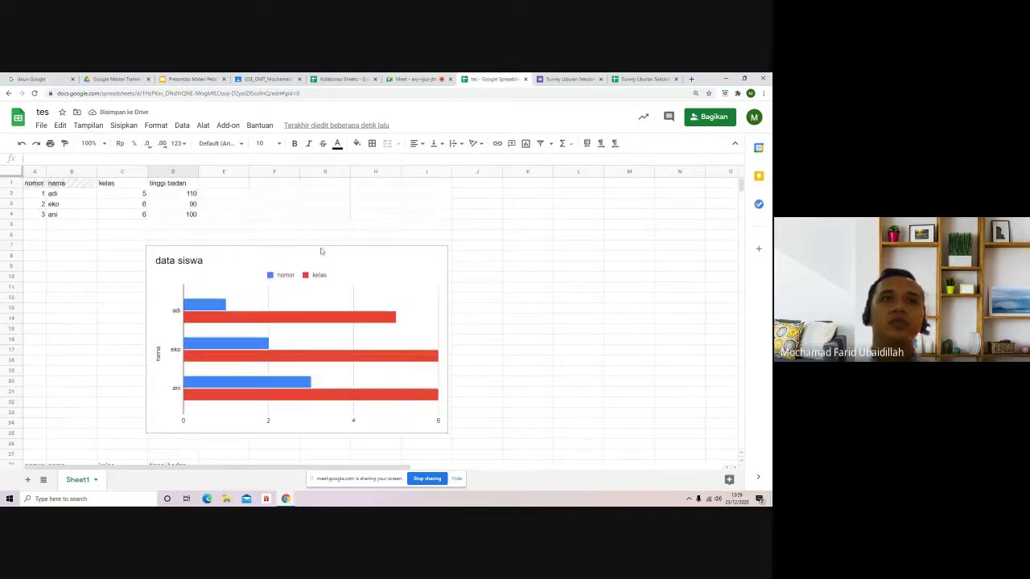
pyautogui.moveTo(320, 251); pyautogui.dragTo(235, 251)
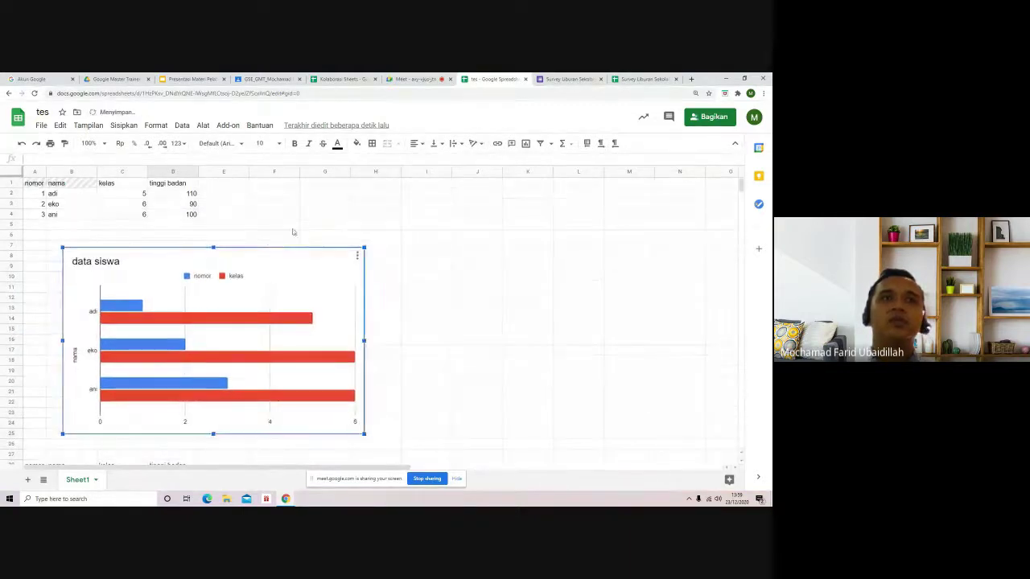
pyautogui.click(293, 227)
# Select the range A1:H40, open the print settings, and limit the printout to the selected cells.
pyautogui.moveTo(44, 186); pyautogui.dragTo(363, 424)
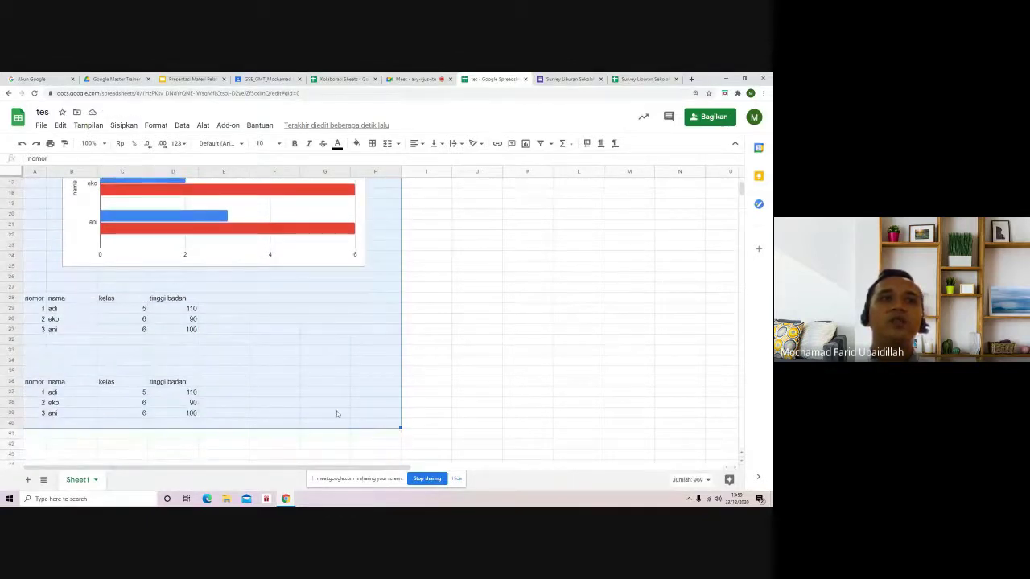
pyautogui.click(50, 143)
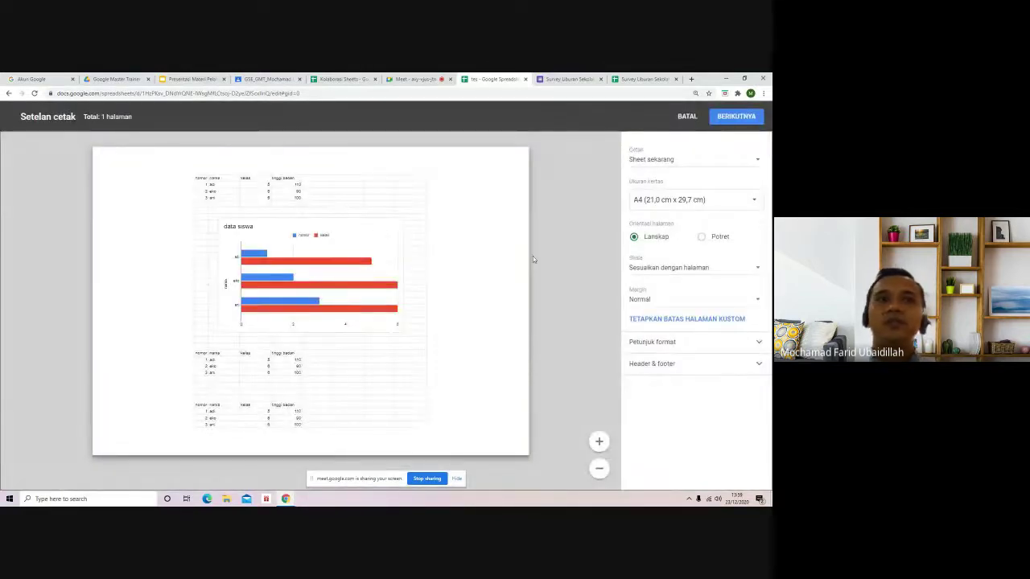
pyautogui.click(699, 162)
pyautogui.click(689, 180)
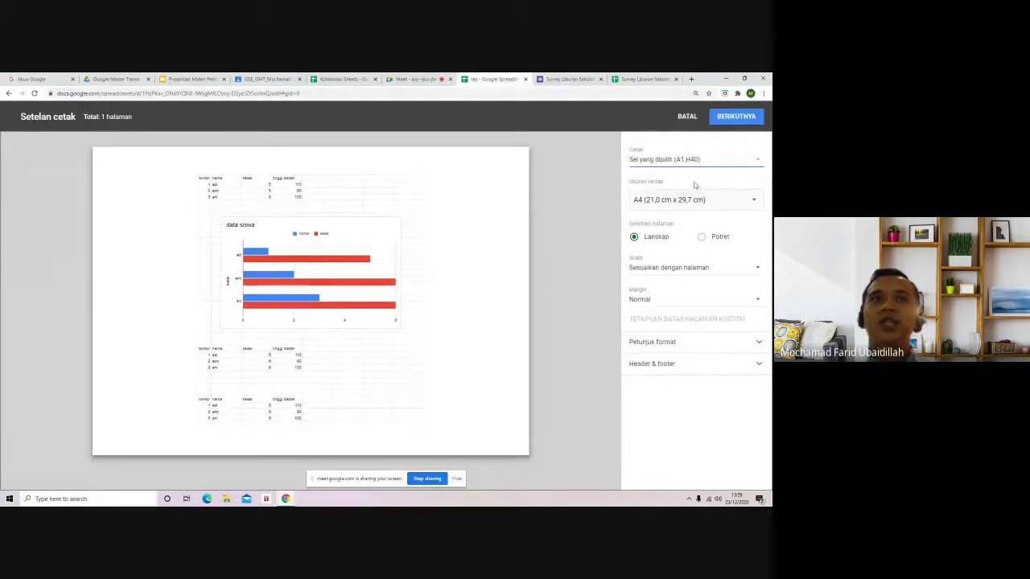
# Try the Normal (100%) print scale and examine how the tables and chart are split across the pages.
pyautogui.click(668, 270)
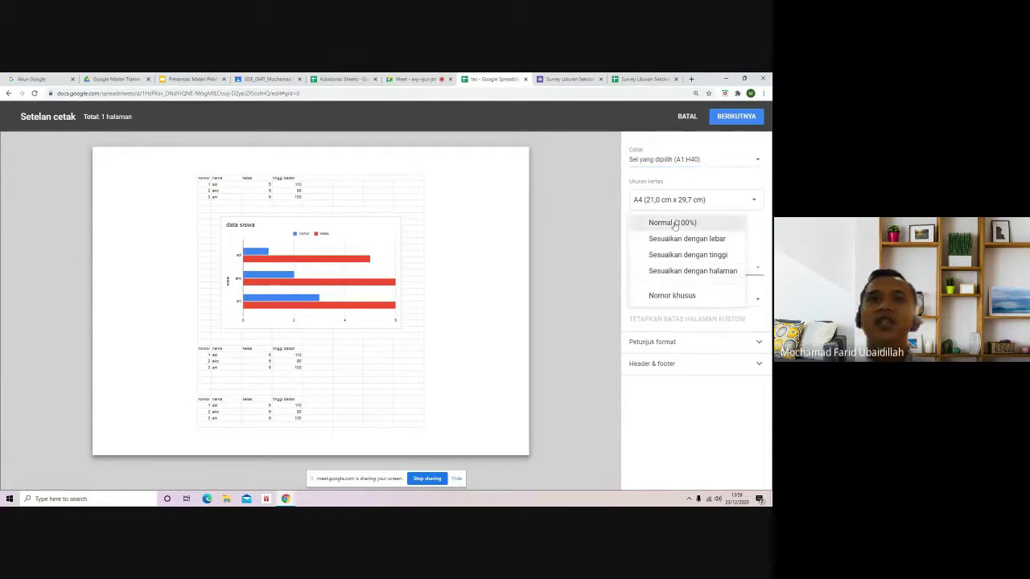
pyautogui.click(672, 223)
pyautogui.scroll(-5, 454, 272)
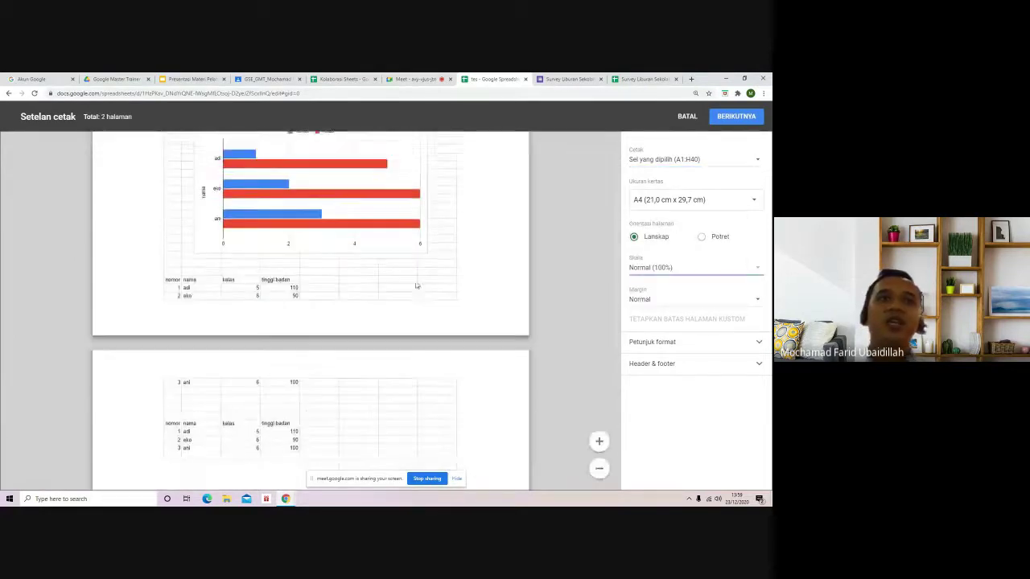
pyautogui.scroll(5, 416, 217)
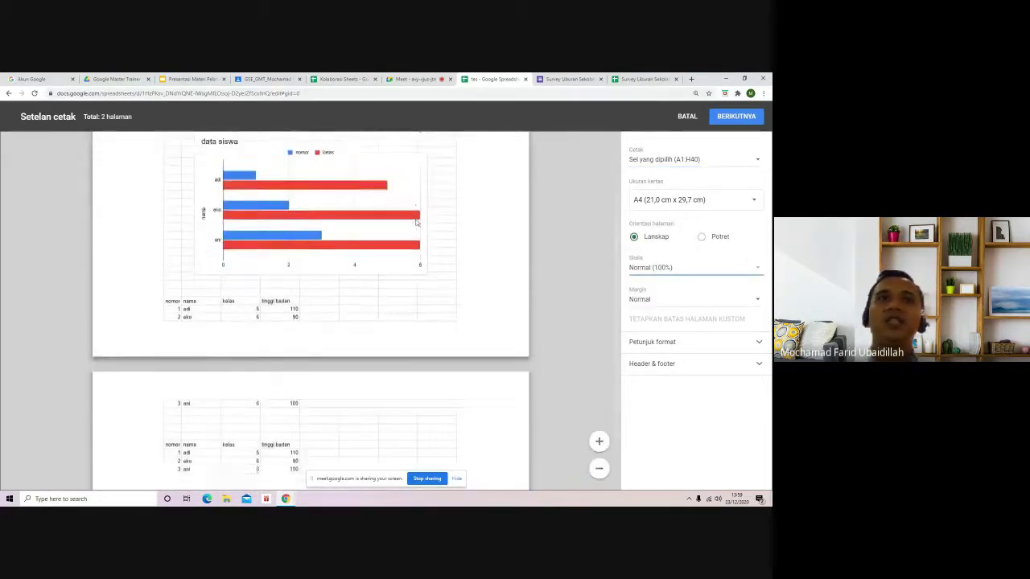
pyautogui.scroll(-4, 324, 296)
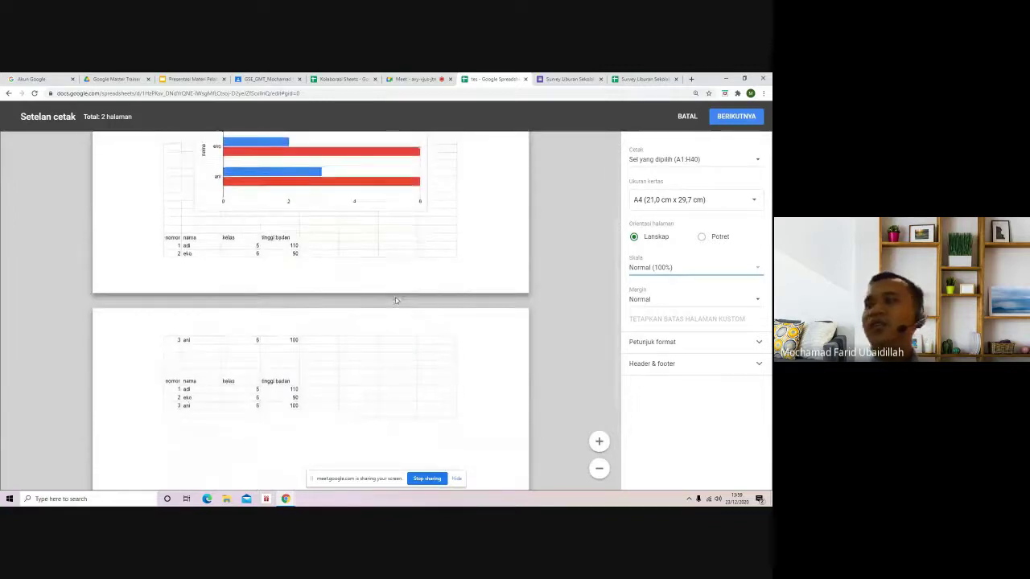
pyautogui.scroll(-1, 385, 299)
pyautogui.scroll(4, 380, 298)
pyautogui.scroll(1, 380, 299)
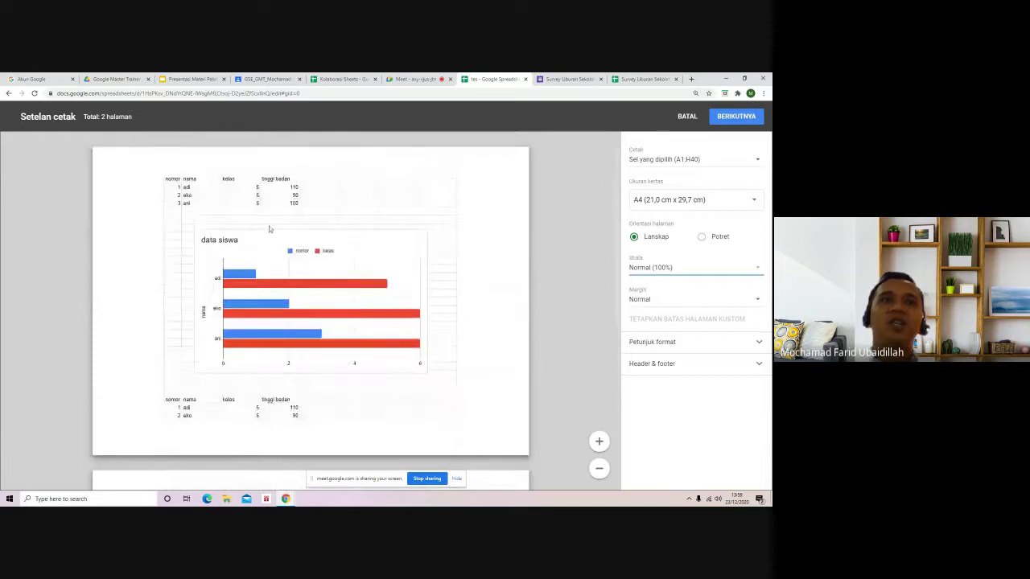
pyautogui.scroll(-4, 382, 298)
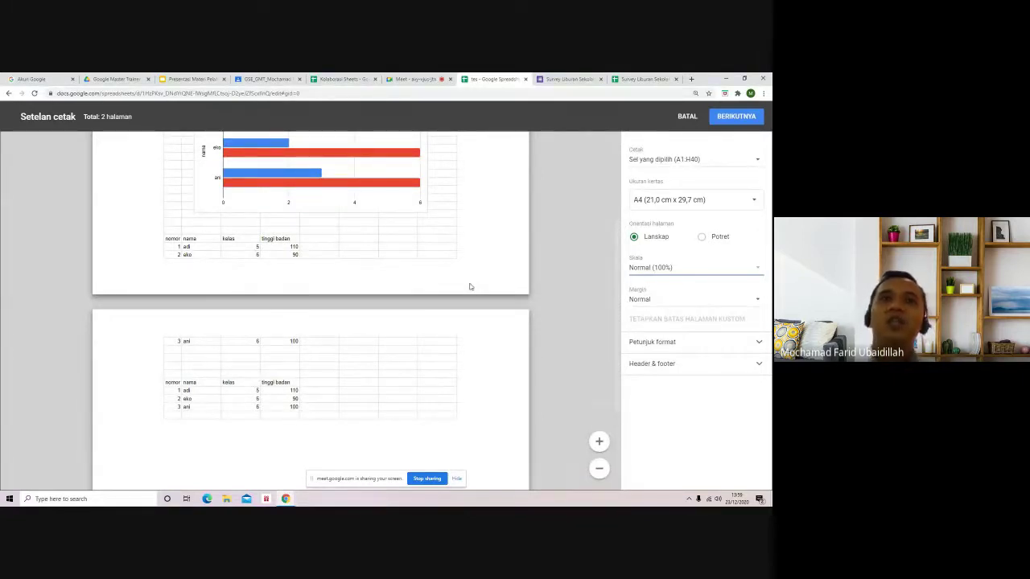
pyautogui.scroll(3, 490, 268)
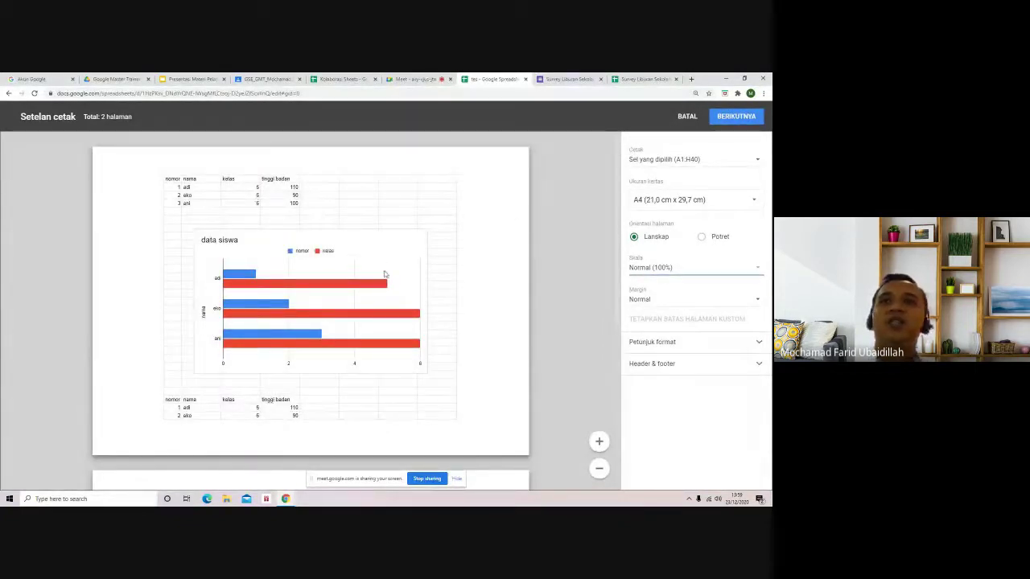
# Set the print scale to fit the page (Sesuaikan dengan halaman).
pyautogui.click(661, 267)
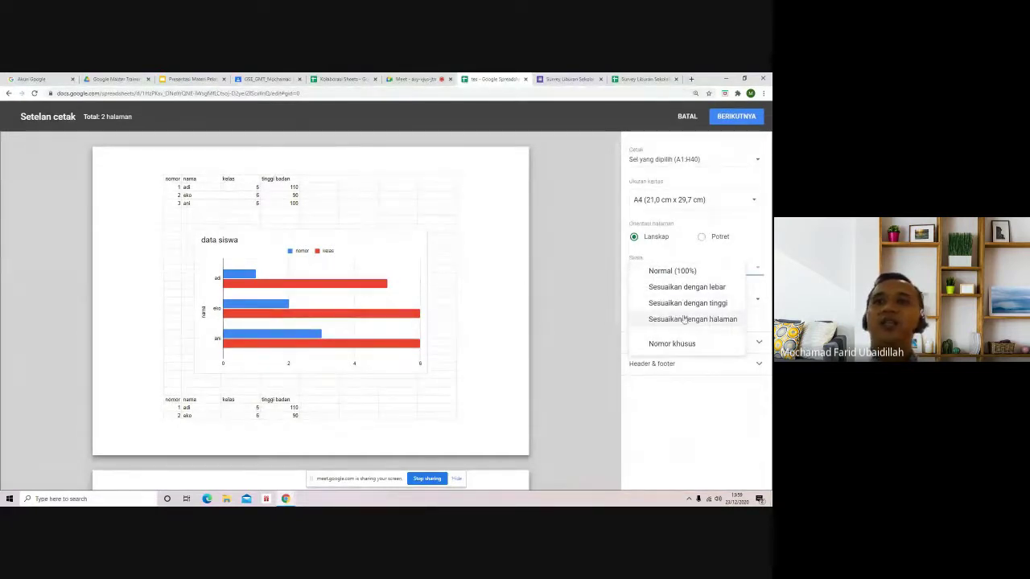
pyautogui.click(650, 319)
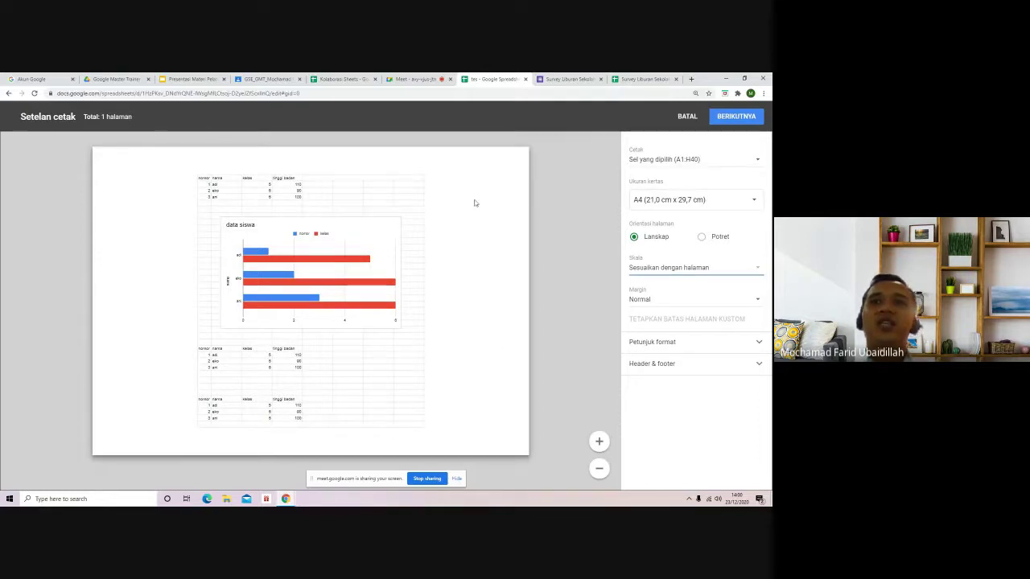
# Try custom print margins (Nomor khusus), go through the top, bottom, right and left margin values, and restore the Normal margin.
pyautogui.click(684, 302)
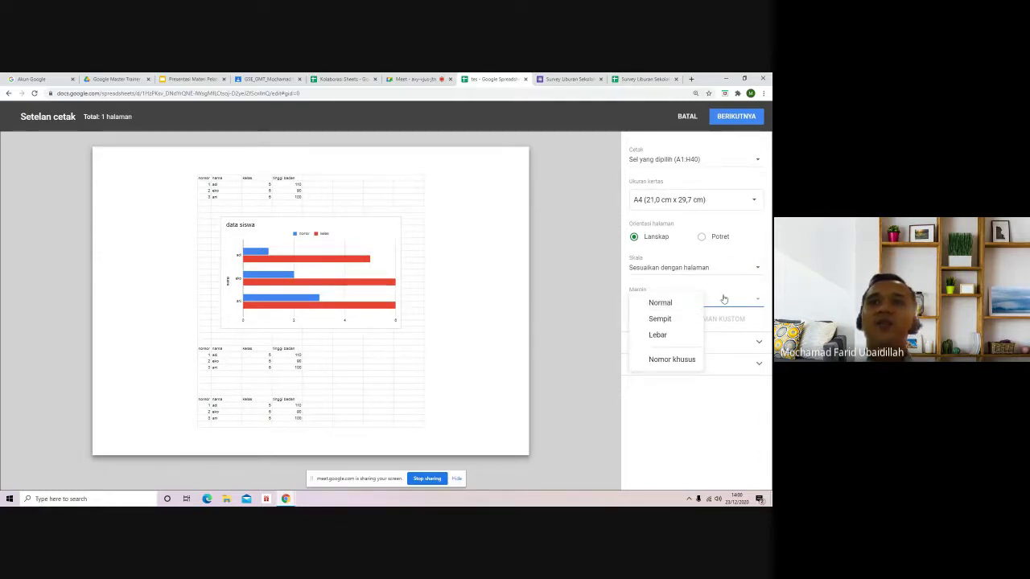
pyautogui.click(712, 305)
pyautogui.click(709, 307)
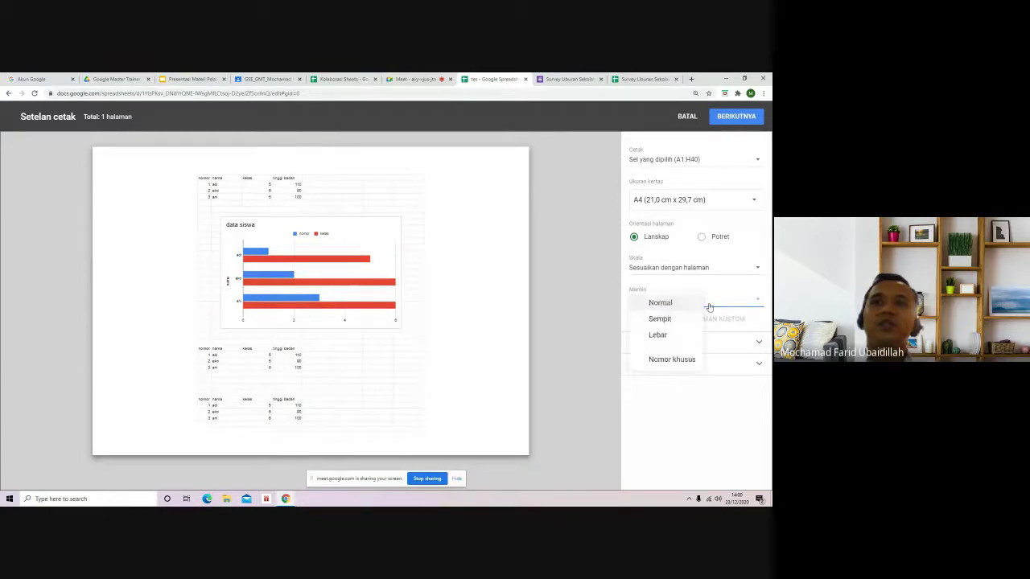
pyautogui.click(683, 359)
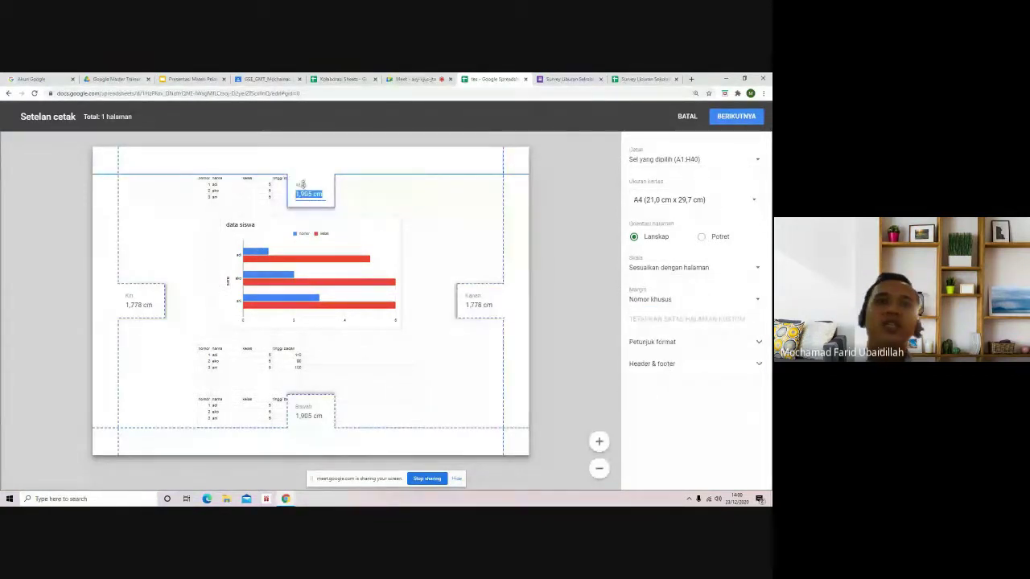
pyautogui.press('Tab')
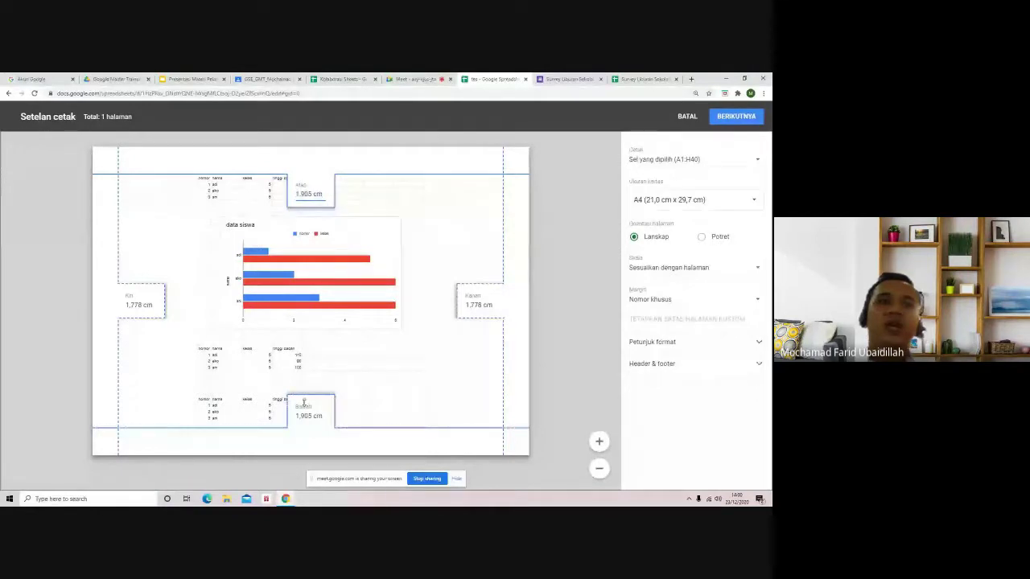
pyautogui.click(477, 305)
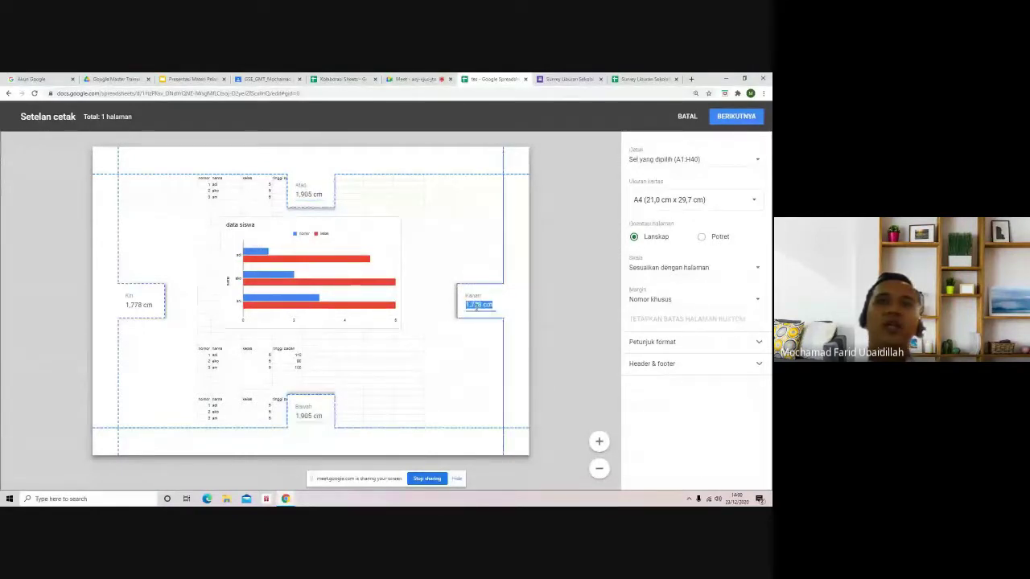
pyautogui.press('Tab')
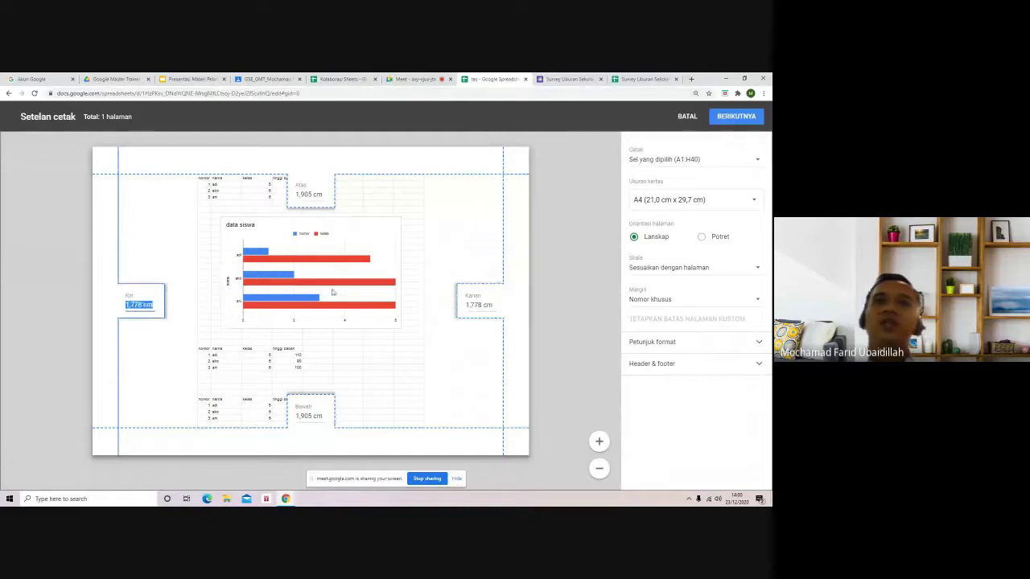
pyautogui.click(683, 301)
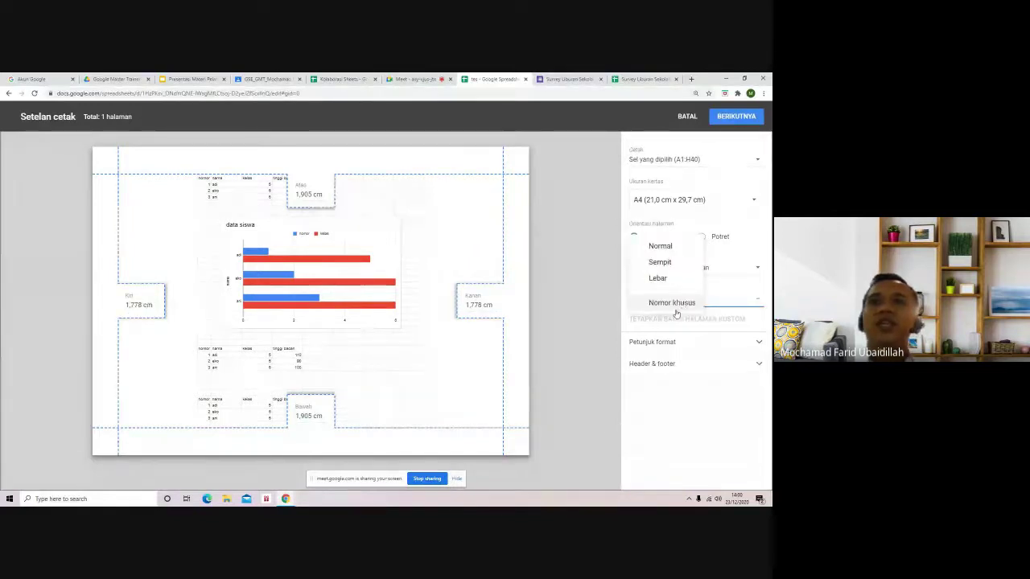
pyautogui.click(600, 442)
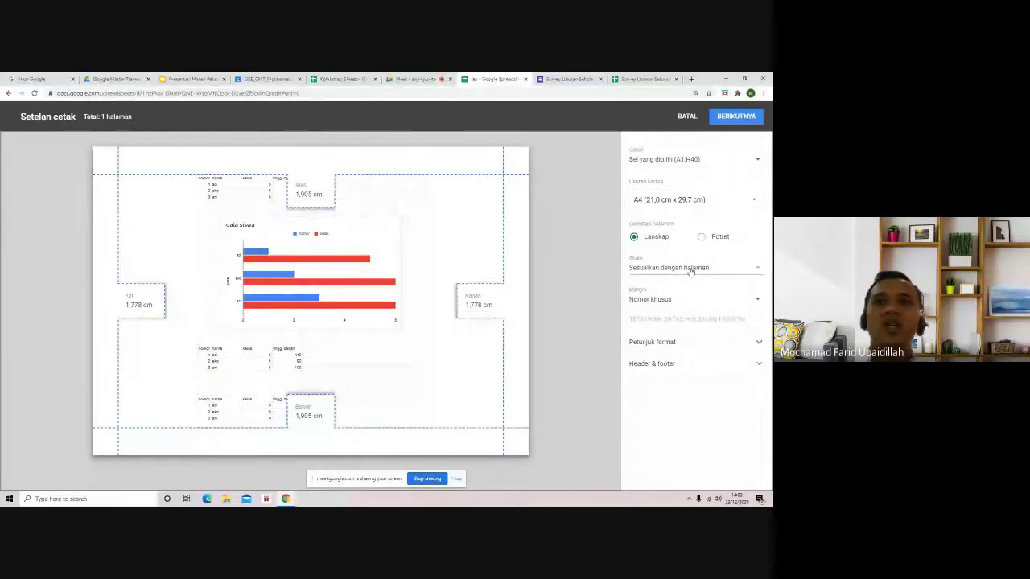
pyautogui.click(684, 301)
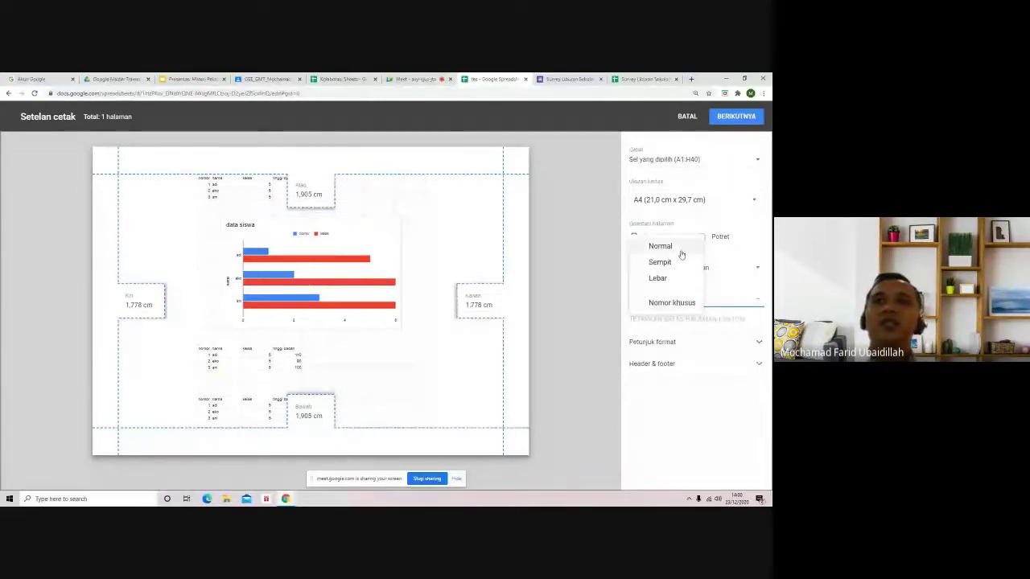
pyautogui.click(681, 254)
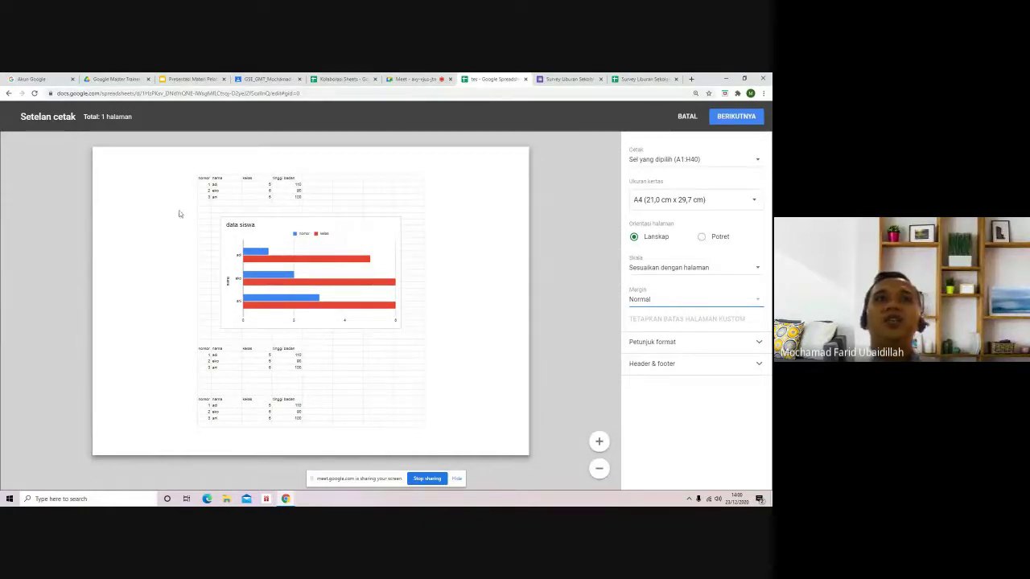
# Keep the fit-to-page scale, continue to the print dialog, examine the available printer destinations, and cancel the printout.
pyautogui.click(698, 271)
pyautogui.click(697, 272)
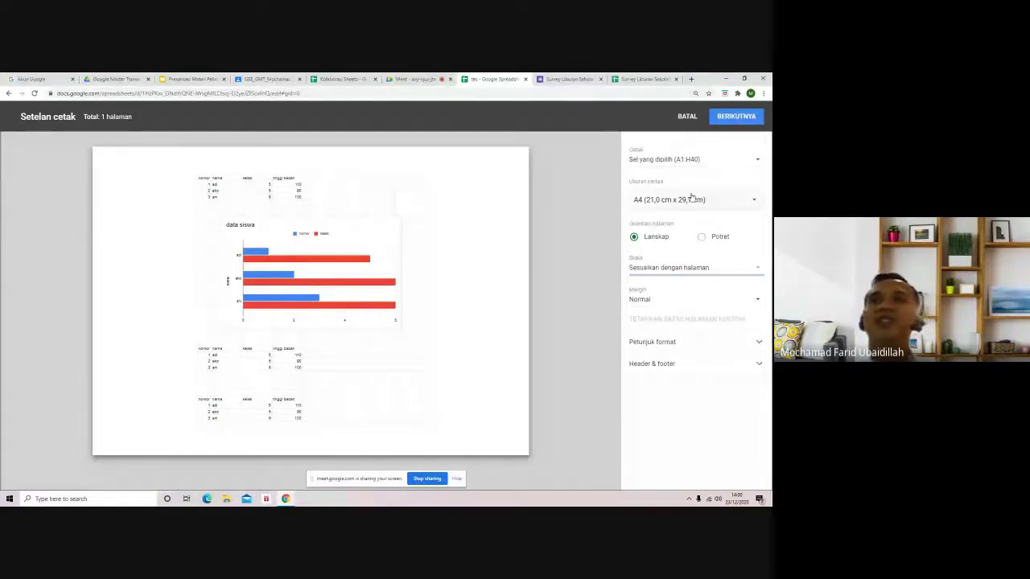
pyautogui.click(737, 117)
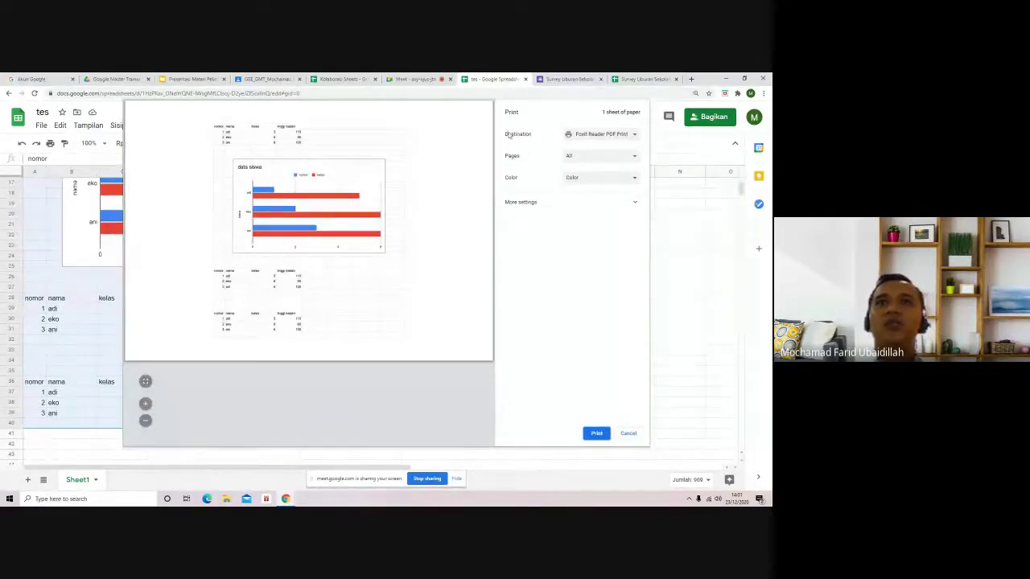
pyautogui.click(609, 135)
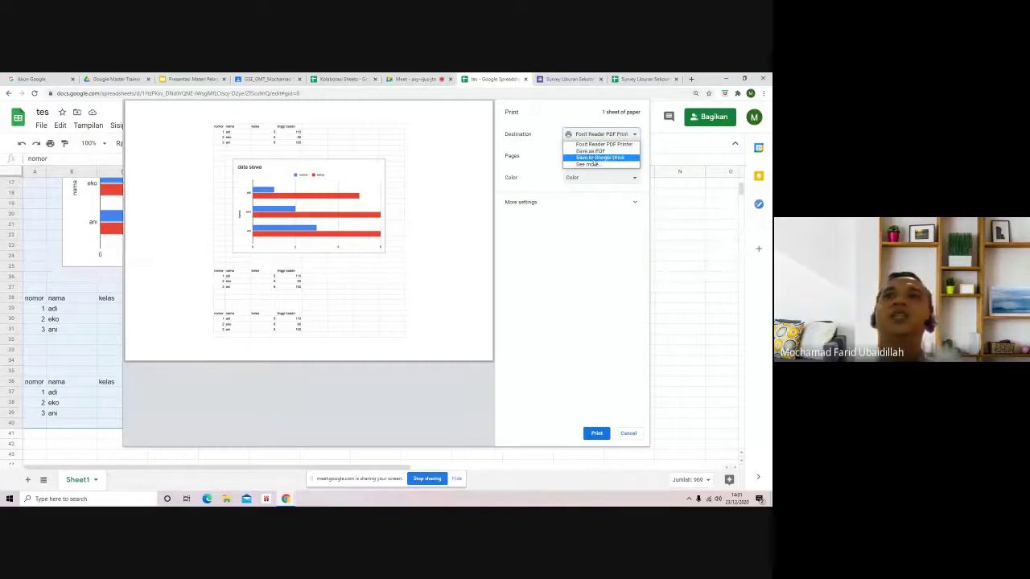
pyautogui.click(589, 248)
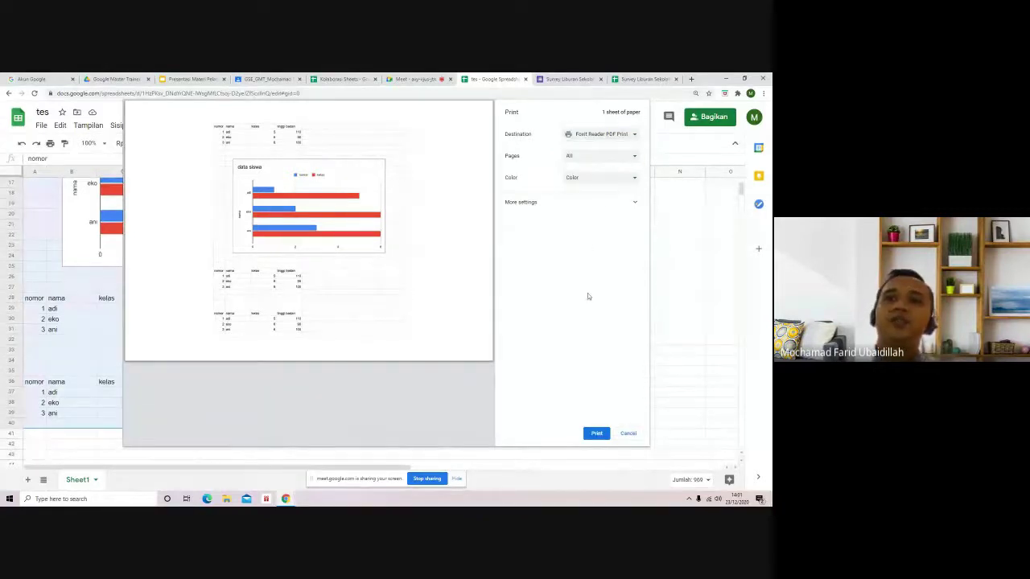
pyautogui.click(627, 433)
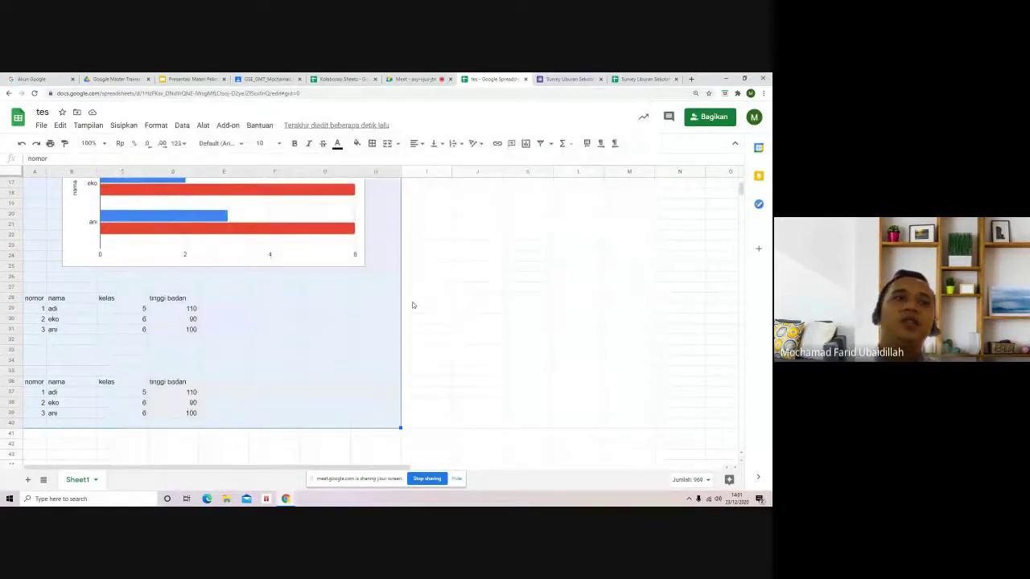
# Return to the first table and examine the available editing, view, insertion, function and formatting commands.
pyautogui.scroll(5, 412, 305)
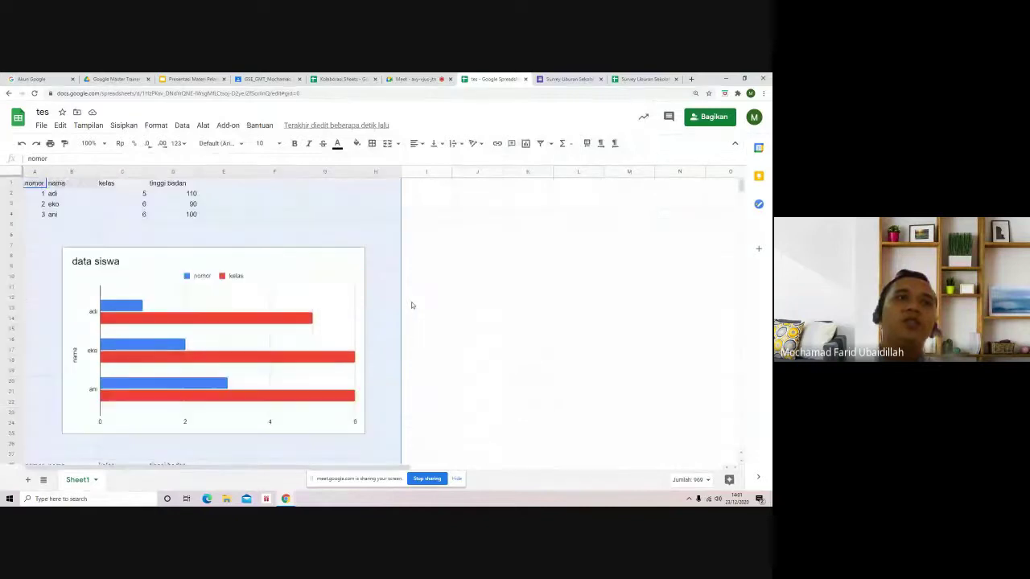
pyautogui.click(194, 215)
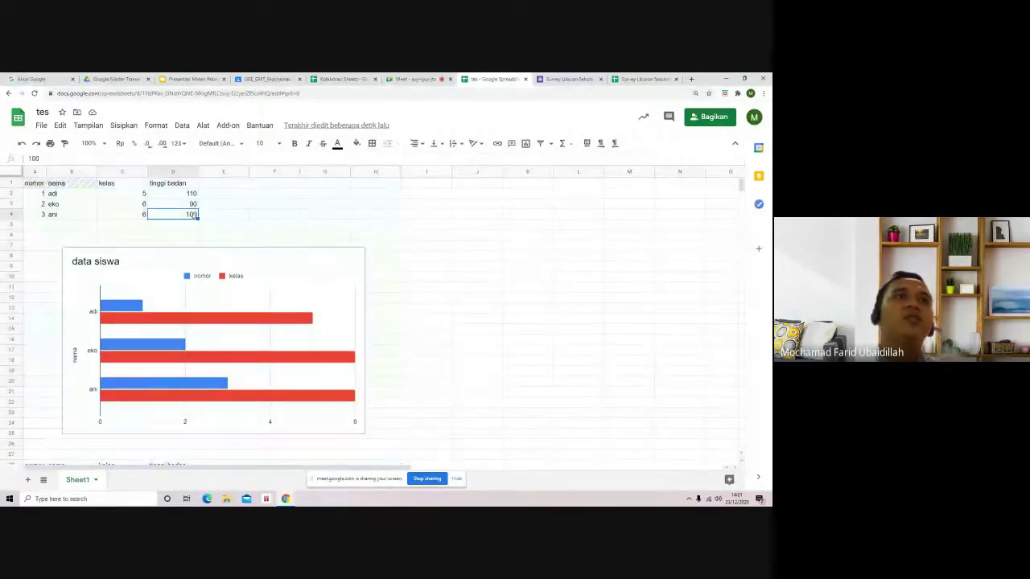
pyautogui.click(61, 126)
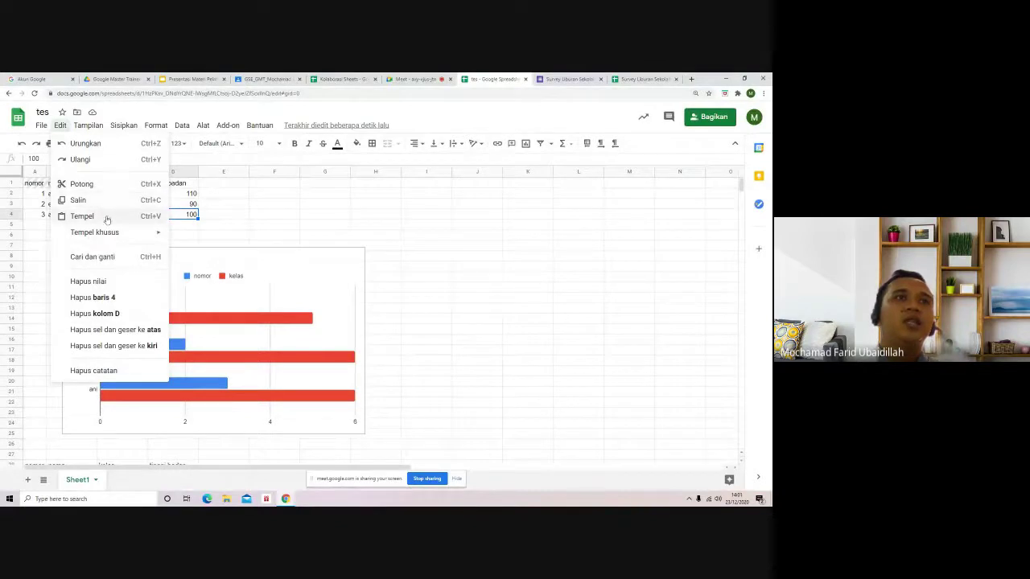
pyautogui.moveTo(89, 133)
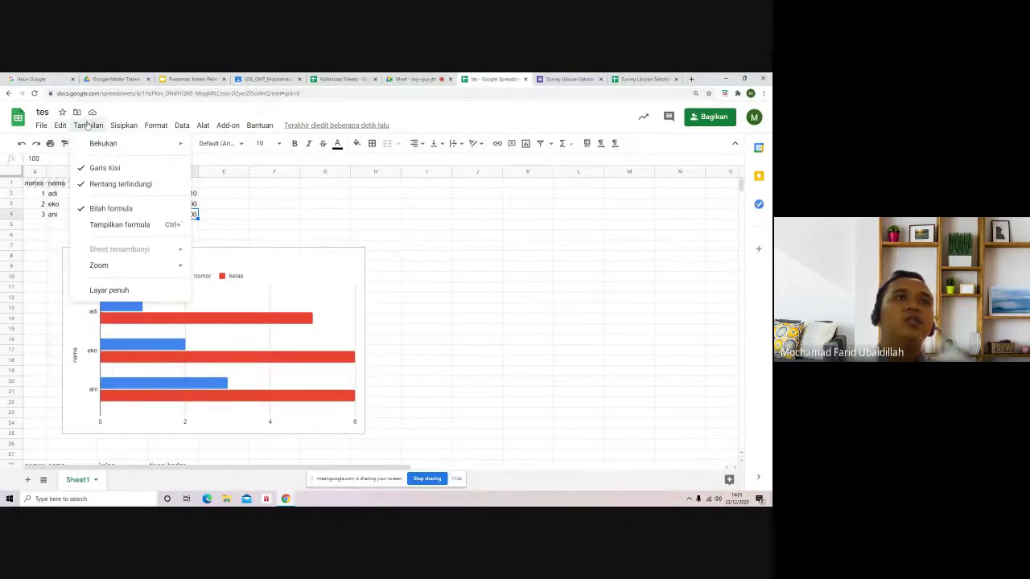
pyautogui.moveTo(129, 131)
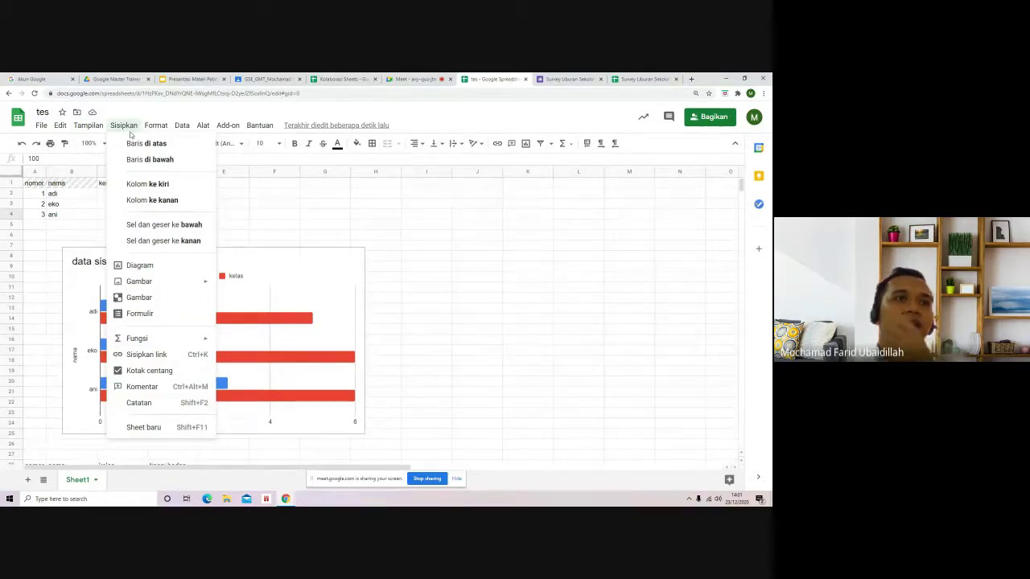
pyautogui.moveTo(173, 346)
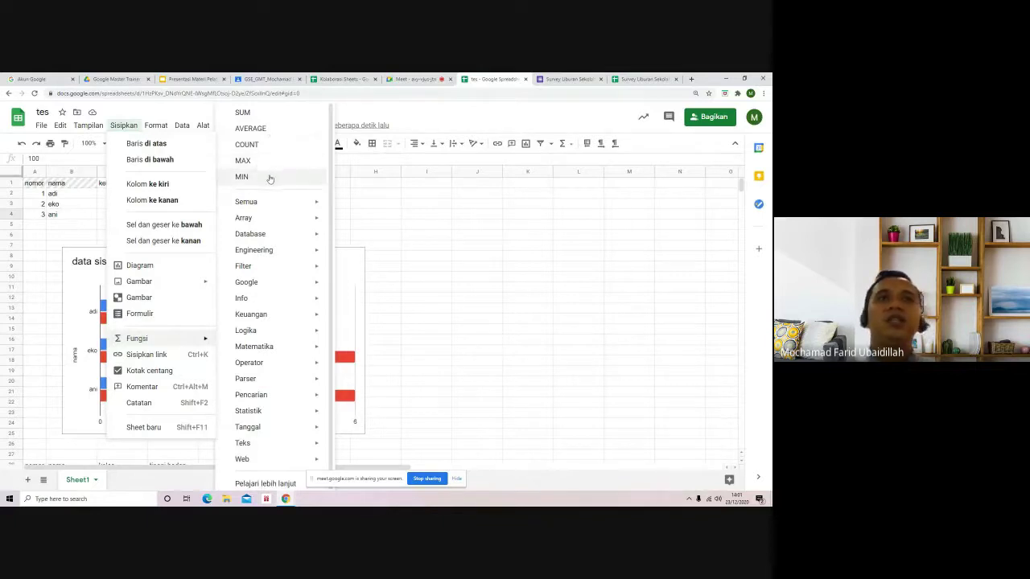
pyautogui.click(357, 190)
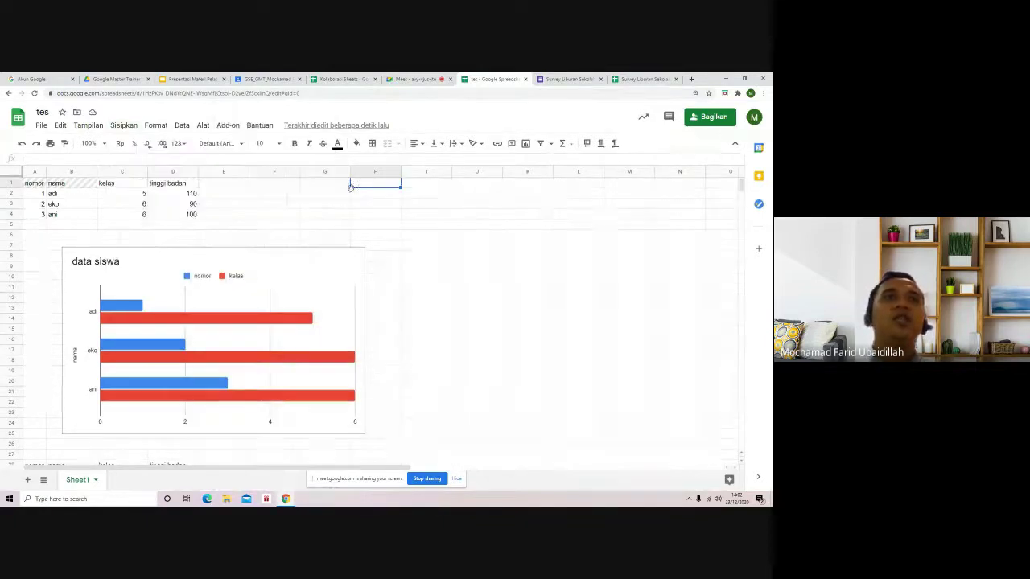
pyautogui.click(159, 127)
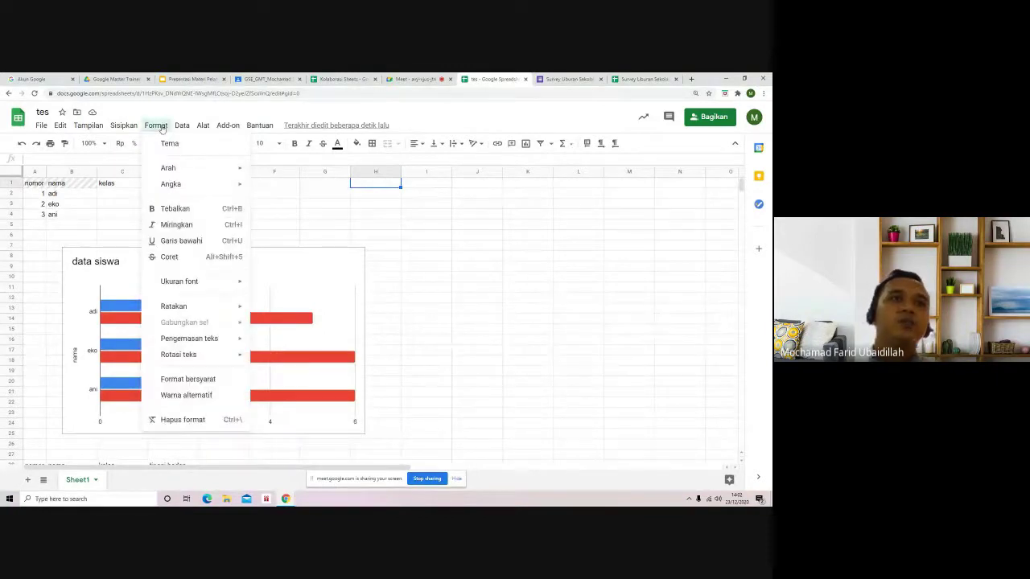
# Try creating a filter on the empty cell H1, select the table headers A1:D1, and turn that filter off.
pyautogui.moveTo(182, 127)
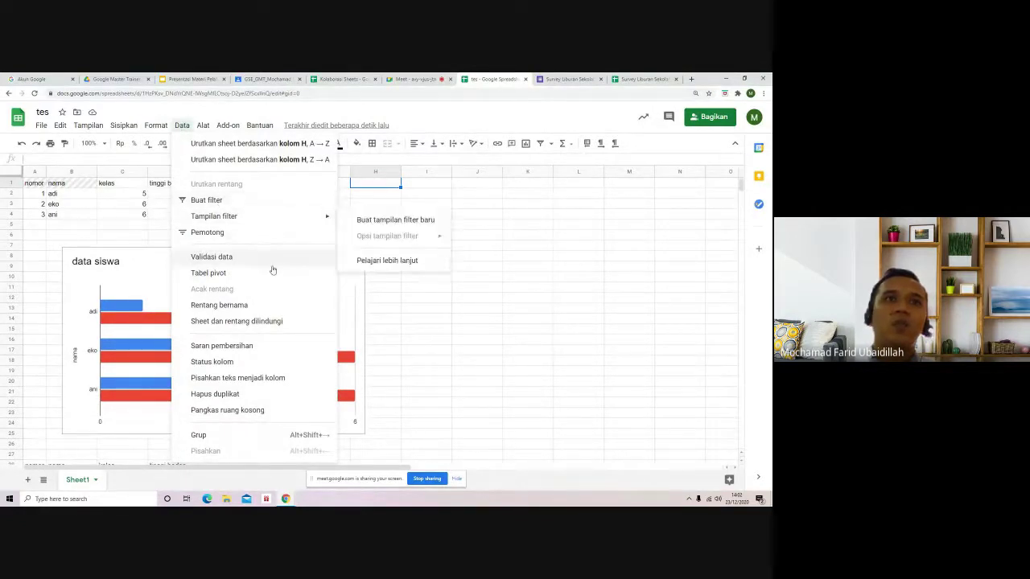
pyautogui.click(205, 201)
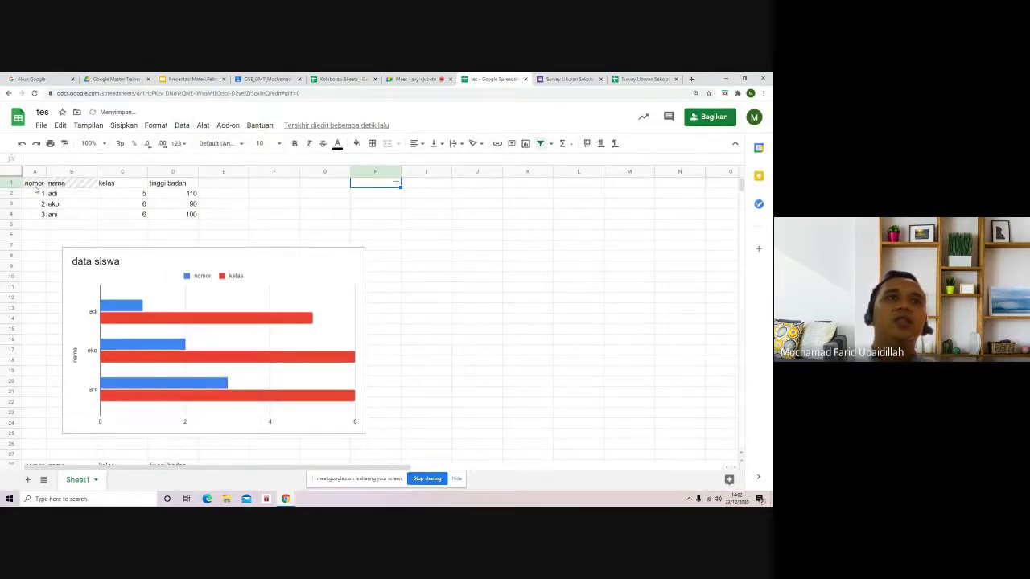
pyautogui.moveTo(36, 188); pyautogui.dragTo(184, 184)
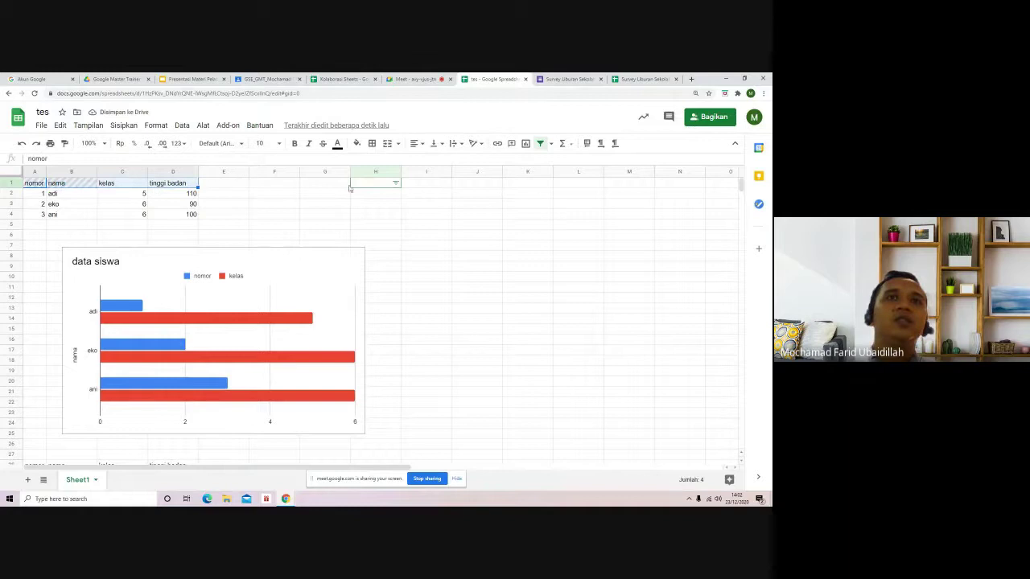
pyautogui.click(182, 126)
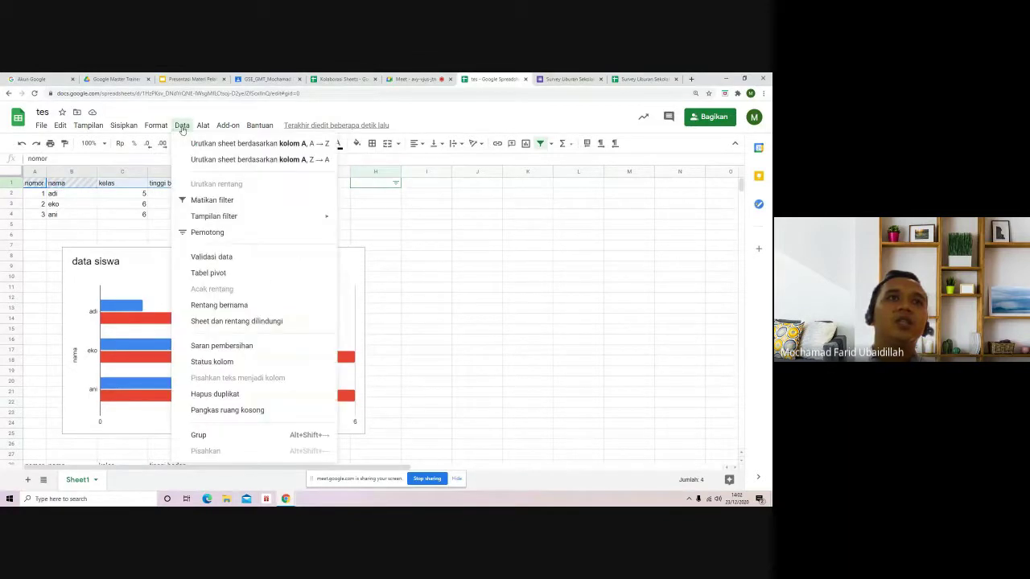
pyautogui.click(206, 199)
# Create a filter from the selected headers A1:D1 of the first student table, accepting the edit of the protected range.
pyautogui.click(181, 126)
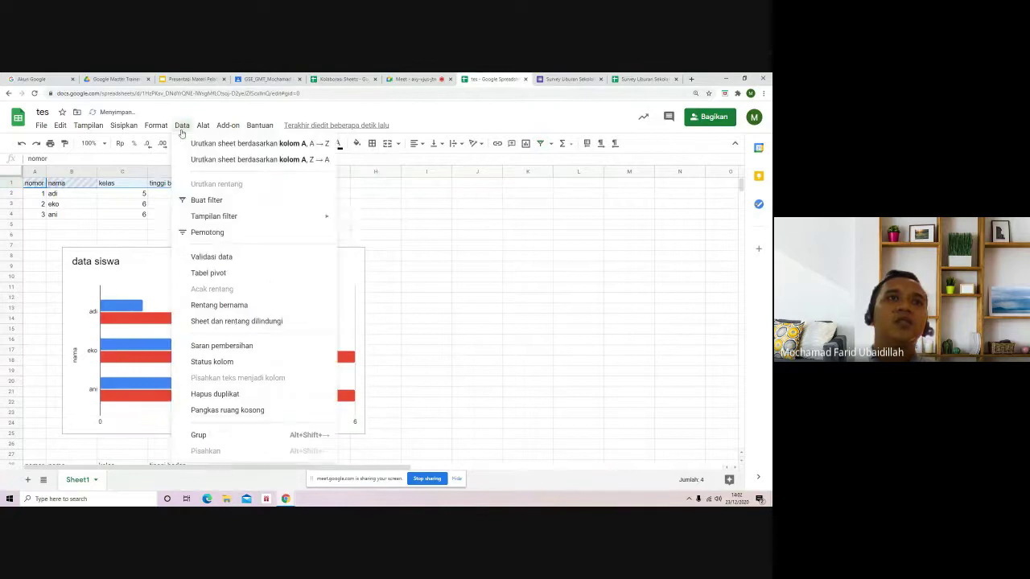
pyautogui.click(211, 202)
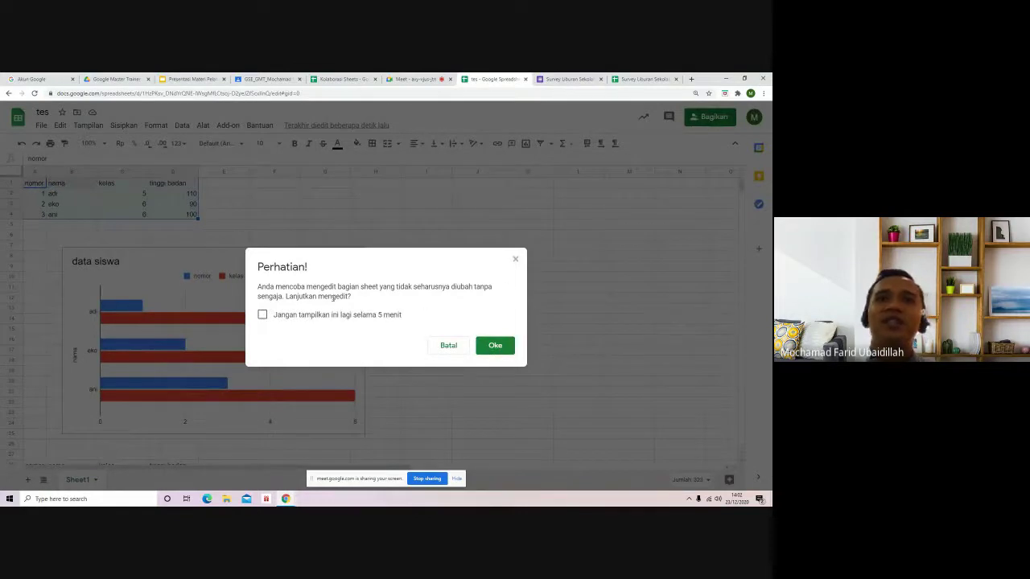
pyautogui.click(500, 347)
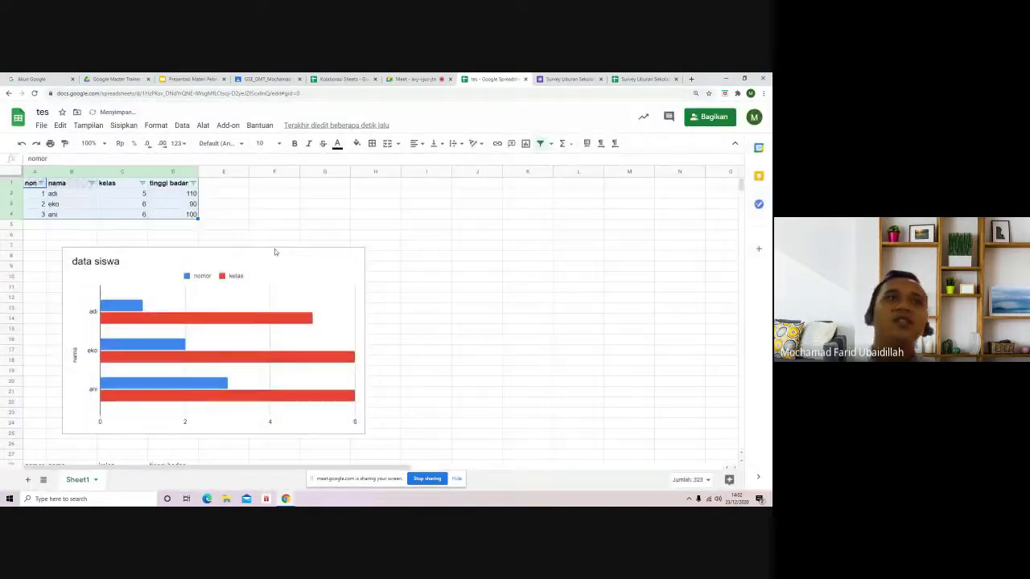
# Examine the sorting and filter-by-value options of the kelas column and close them without applying anything.
pyautogui.click(110, 198)
pyautogui.click(141, 184)
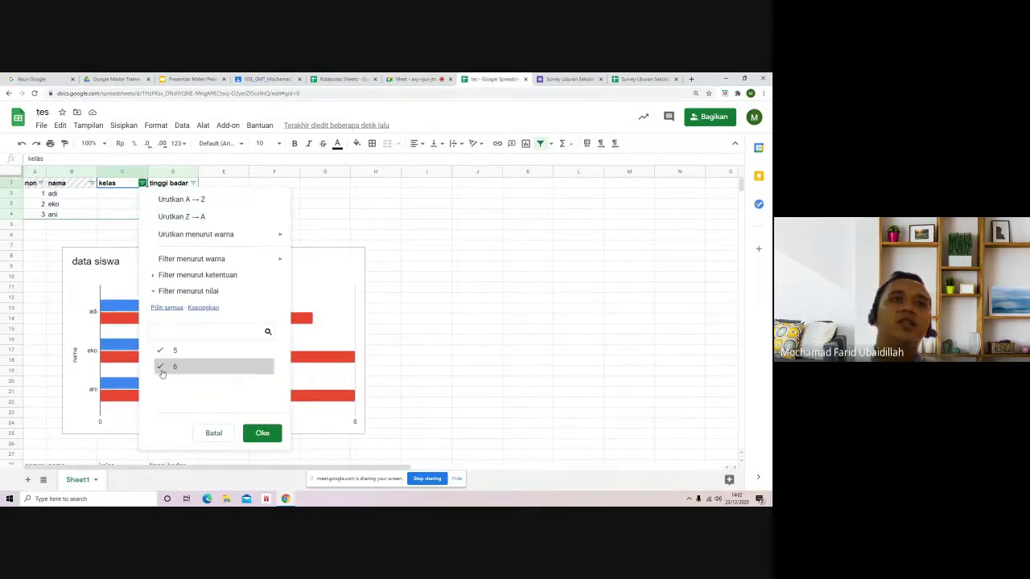
pyautogui.click(213, 433)
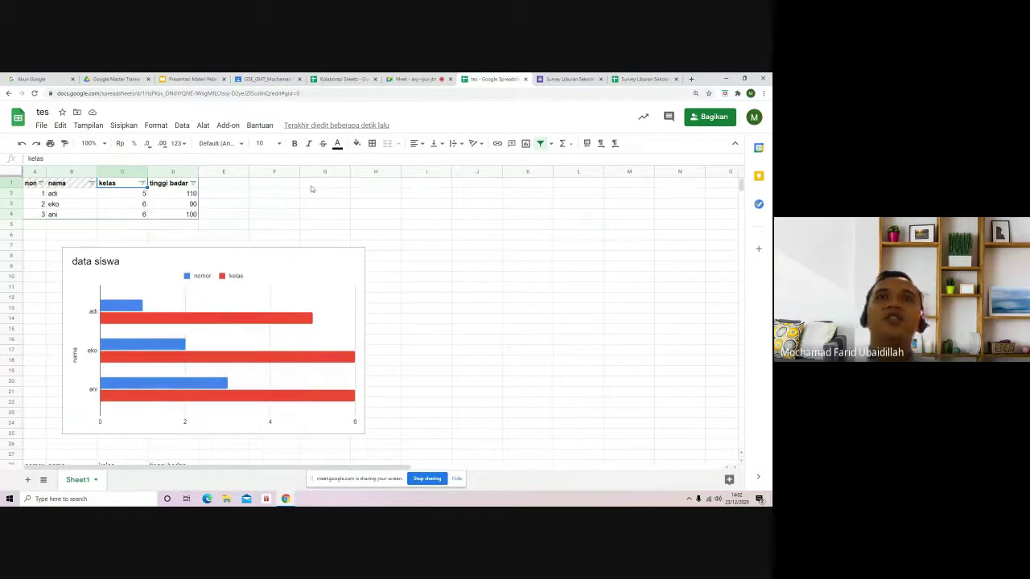
# Switch to the Kolaborasi Sheets spreadsheet and create a filter on the participant table for yourself only, dismissing the filter view tip.
pyautogui.click(335, 81)
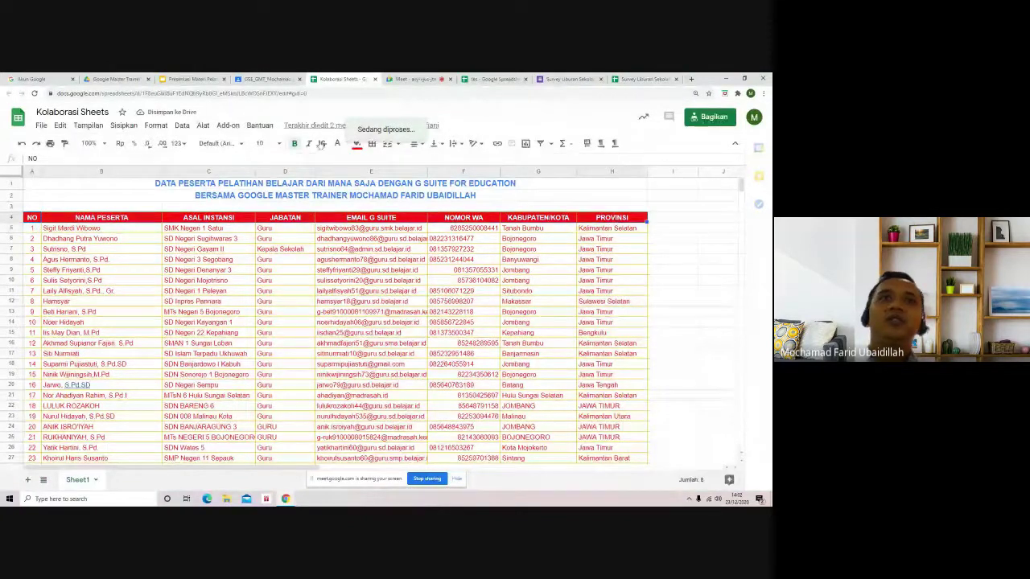
pyautogui.click(182, 129)
pyautogui.click(360, 221)
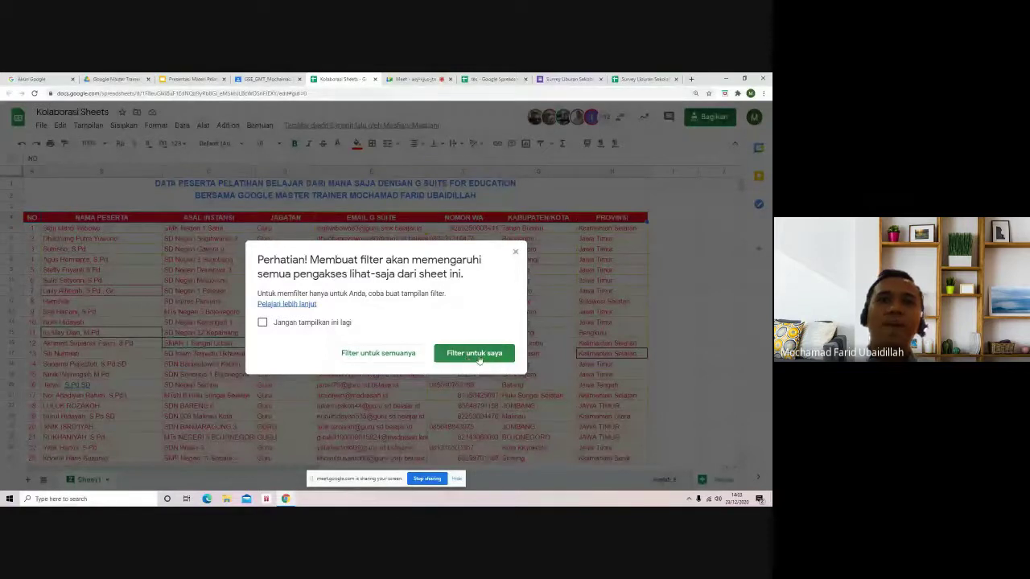
pyautogui.click(474, 354)
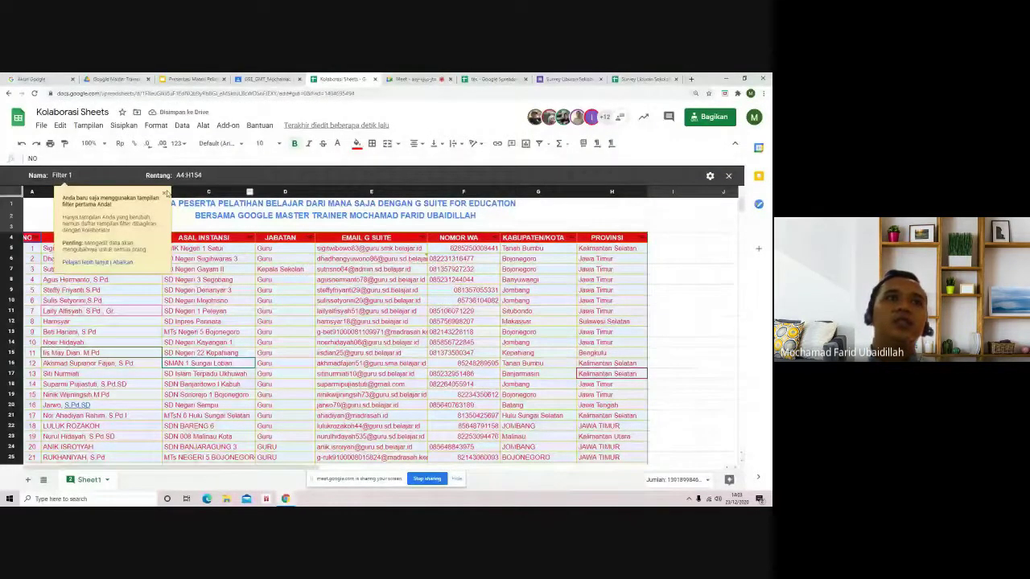
pyautogui.click(166, 193)
# Deselect all values in the filter-by-value list of the PROVINSI column.
pyautogui.moveTo(588, 277)
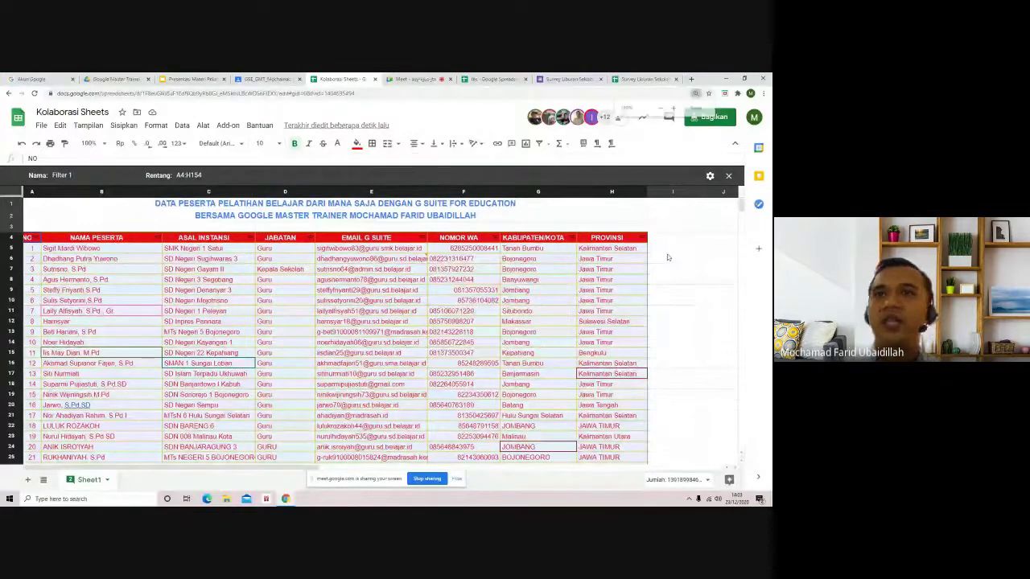
pyautogui.hotkey('ctrl', '+')
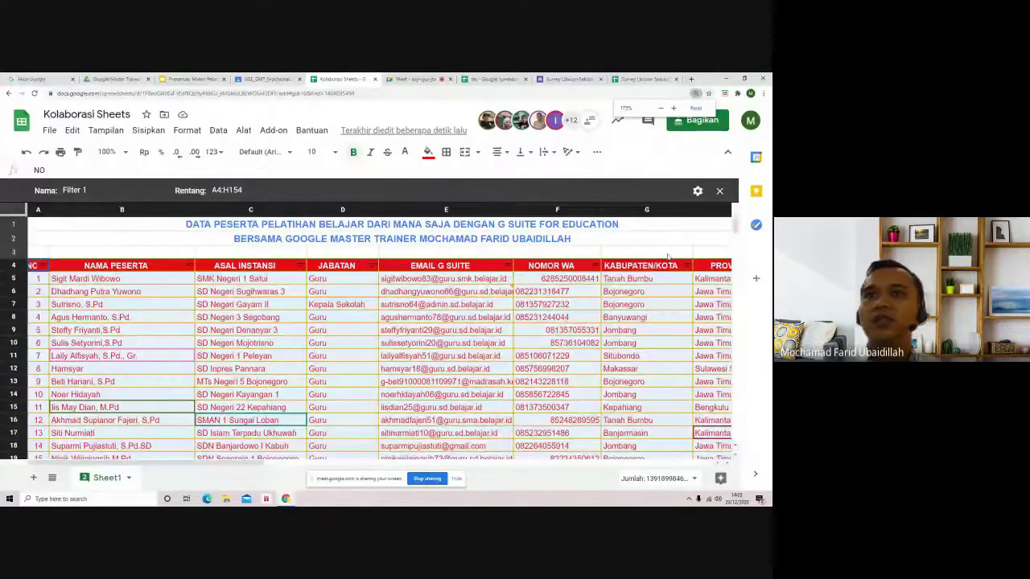
pyautogui.hotkey('ctrl', '+')
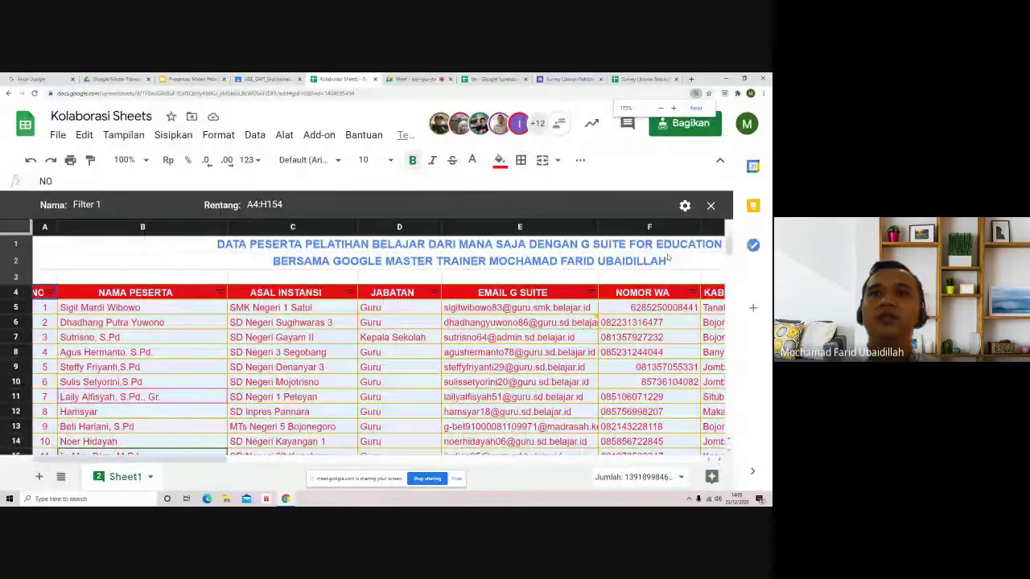
pyautogui.hotkey('ctrl', '+')
pyautogui.moveTo(190, 456); pyautogui.dragTo(339, 457)
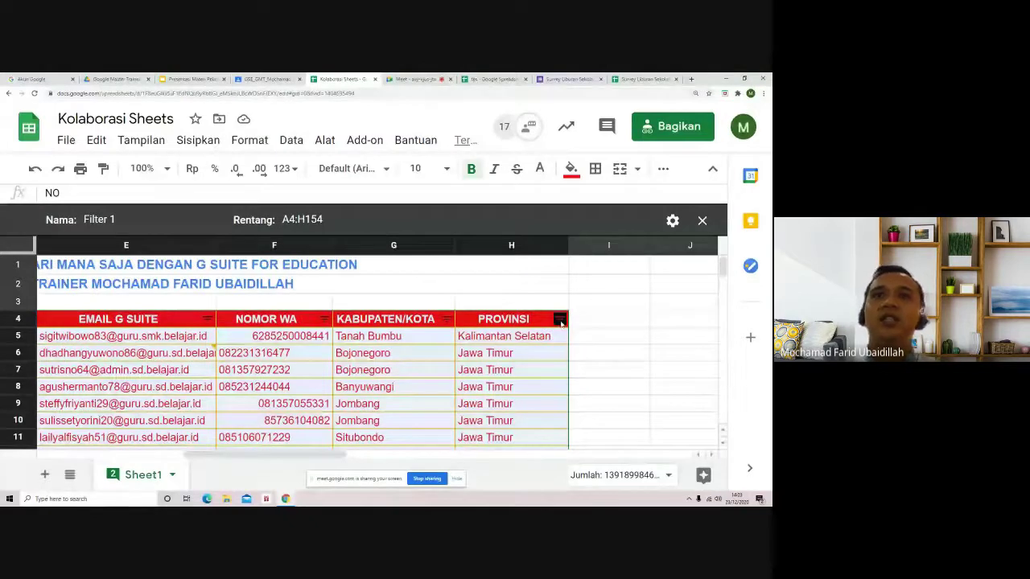
pyautogui.click(561, 322)
pyautogui.scroll(-2, 507, 257)
pyautogui.scroll(-1, 507, 258)
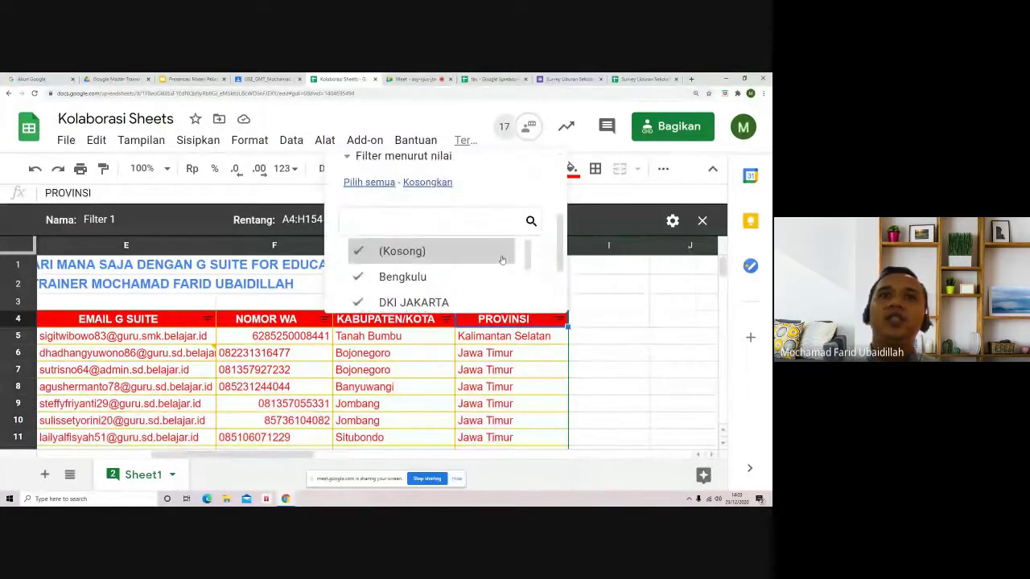
pyautogui.click(378, 255)
pyautogui.scroll(1, 402, 258)
pyautogui.click(427, 262)
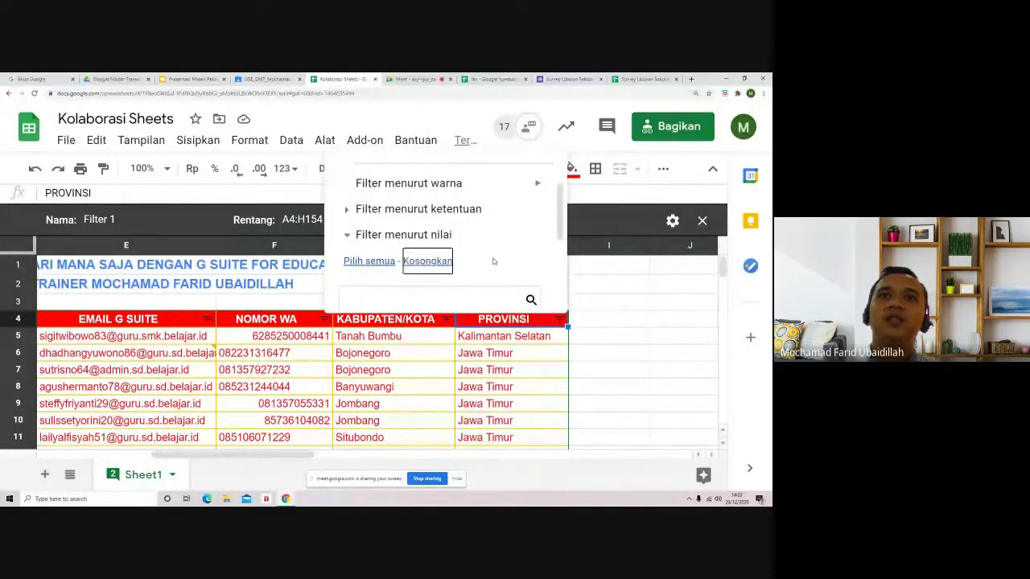
pyautogui.scroll(-3, 491, 260)
pyautogui.scroll(2, 475, 221)
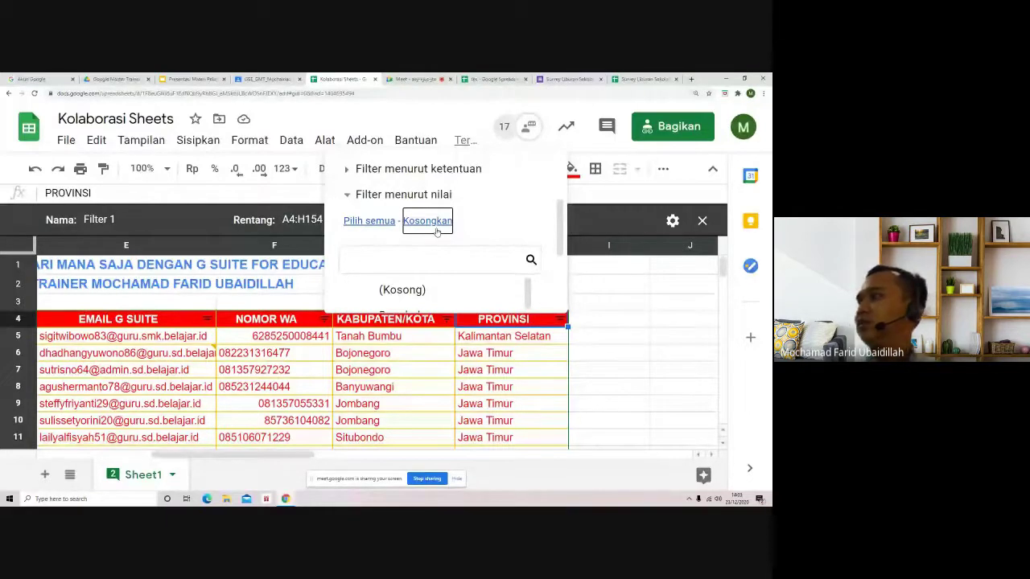
# Filter the PROVINSI column to show only Jawa Timur.
pyautogui.scroll(-5, 450, 278)
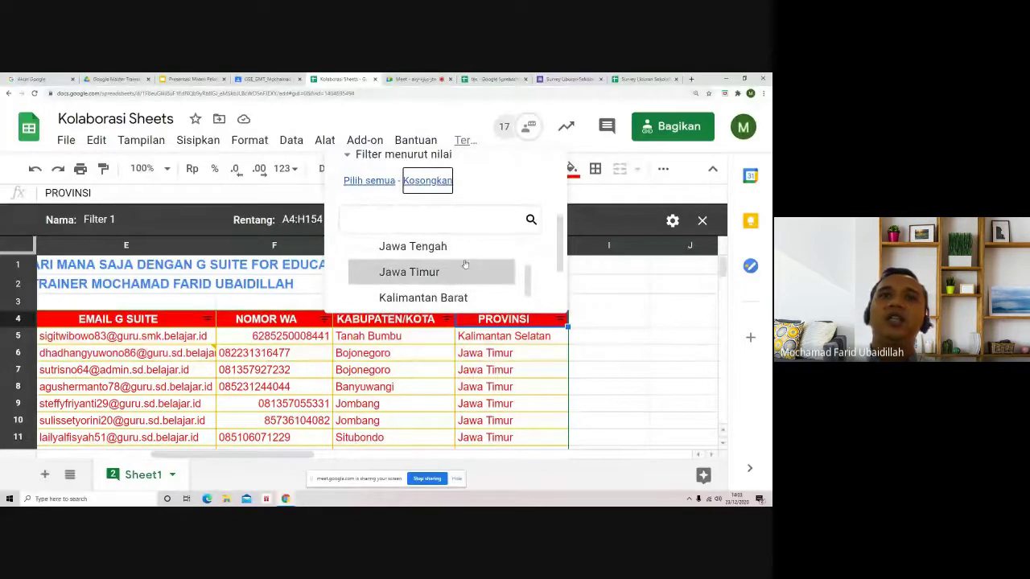
pyautogui.scroll(2, 462, 264)
pyautogui.scroll(-1, 464, 262)
pyautogui.scroll(-2, 464, 263)
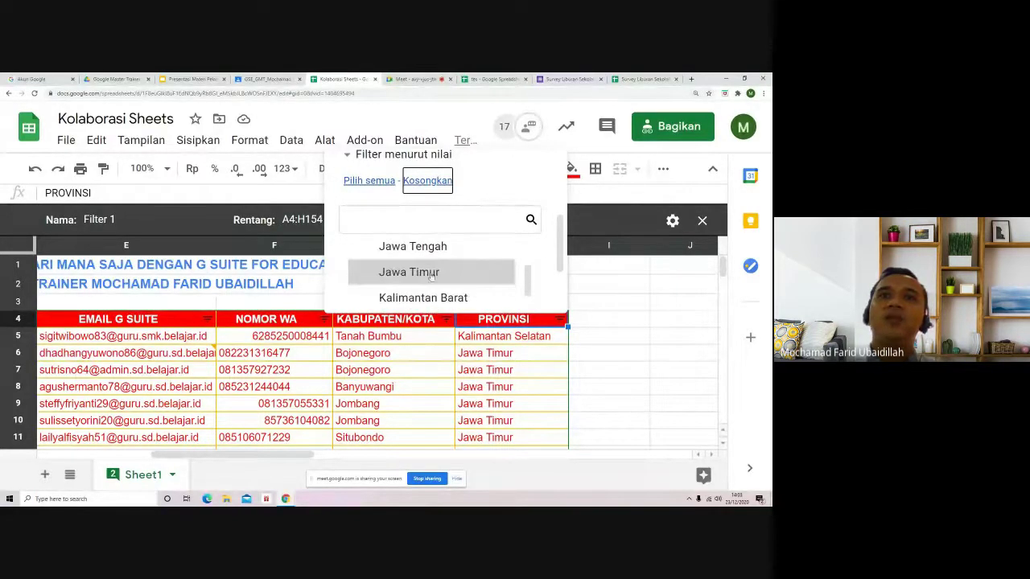
pyautogui.click(366, 273)
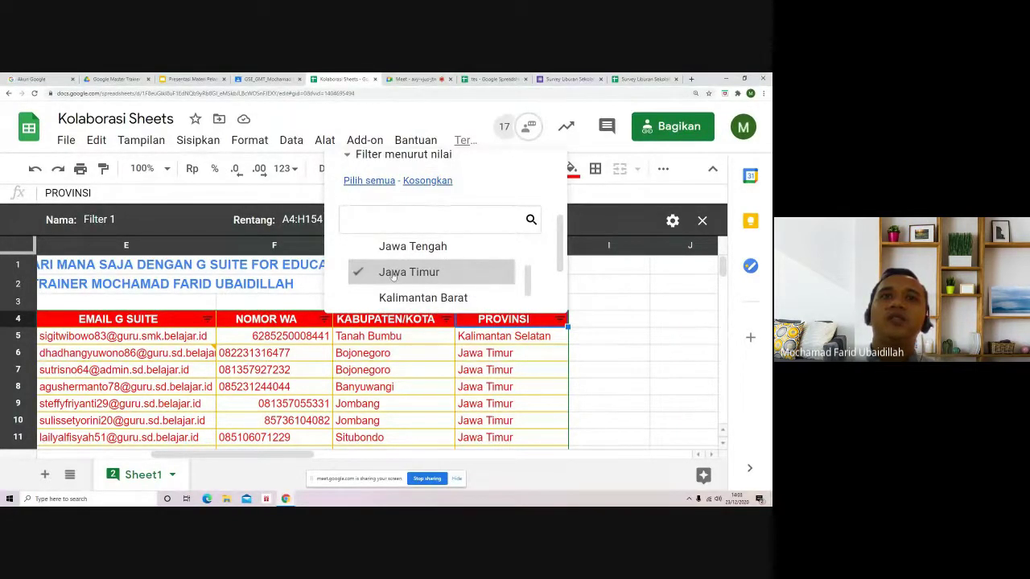
pyautogui.scroll(-5, 488, 266)
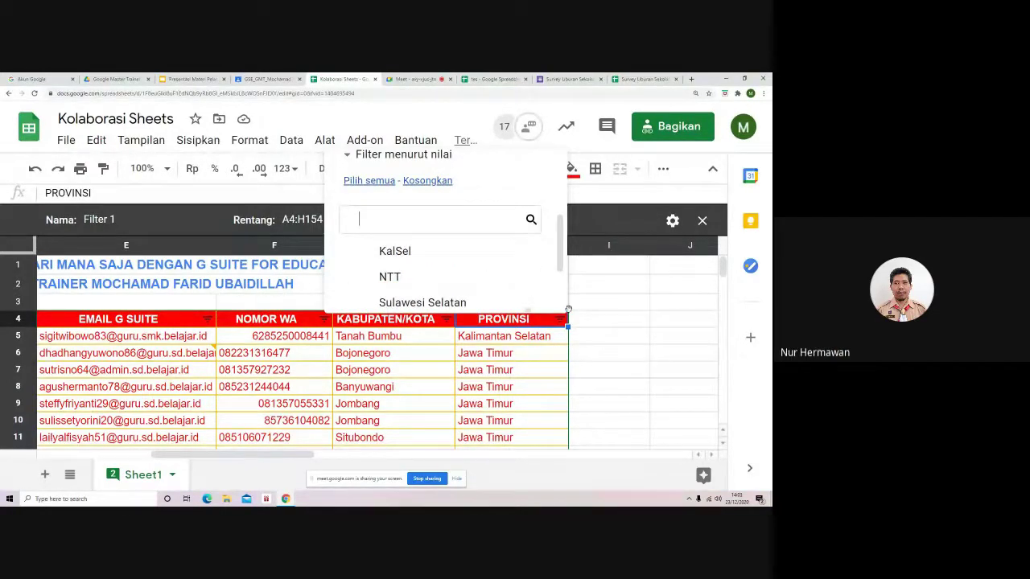
pyautogui.scroll(-2, 554, 297)
pyautogui.scroll(-1, 554, 297)
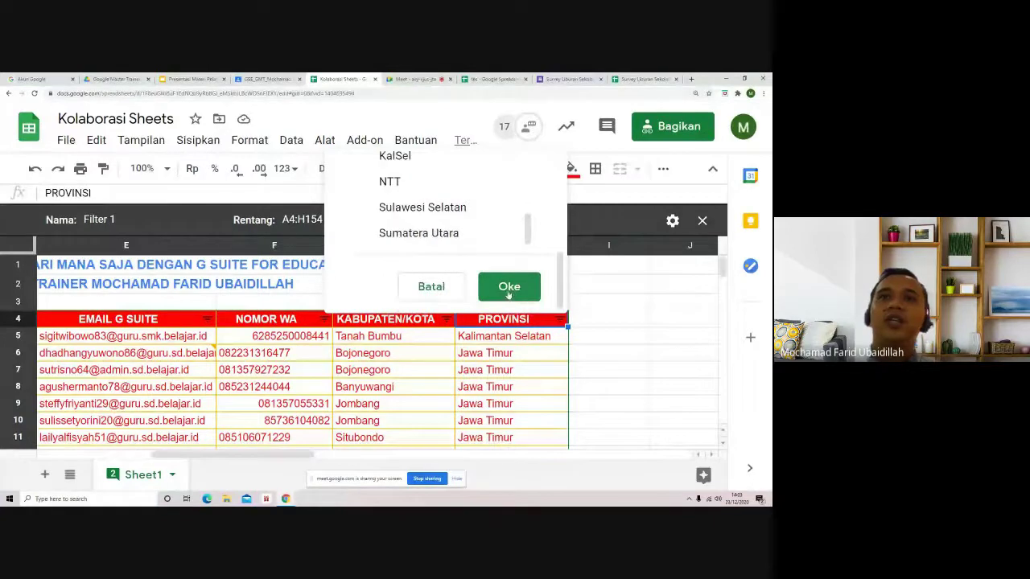
pyautogui.click(509, 287)
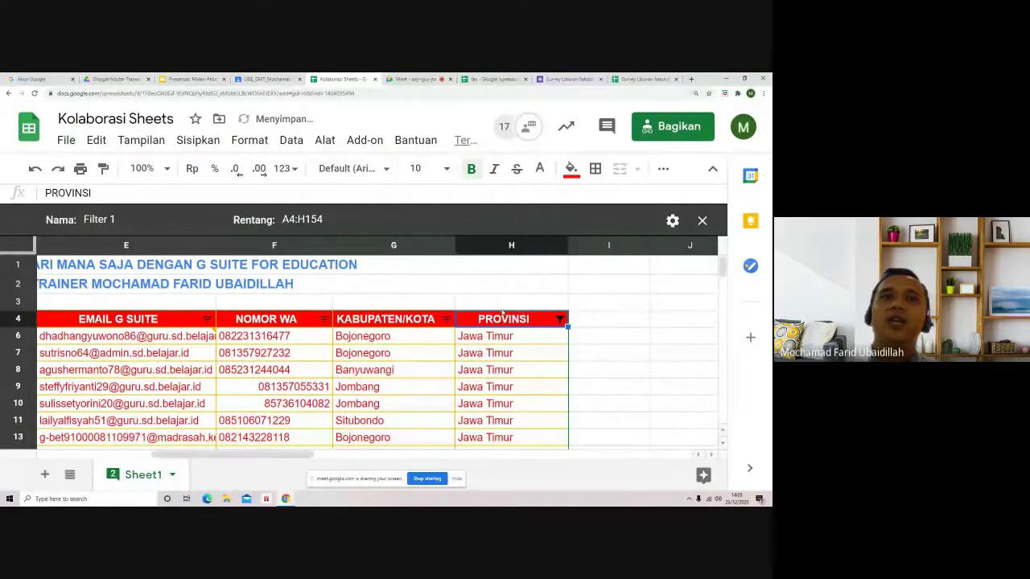
# Review the Jawa Timur rows and clear the value selection in the PROVINSI column's filter.
pyautogui.scroll(-2, 494, 346)
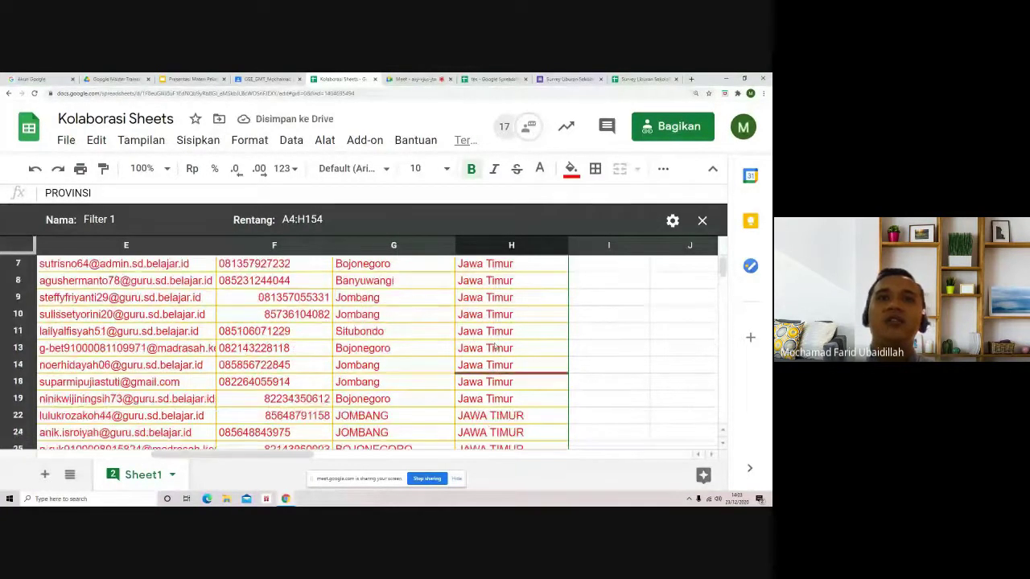
pyautogui.scroll(2, 521, 320)
pyautogui.scroll(-12, 490, 348)
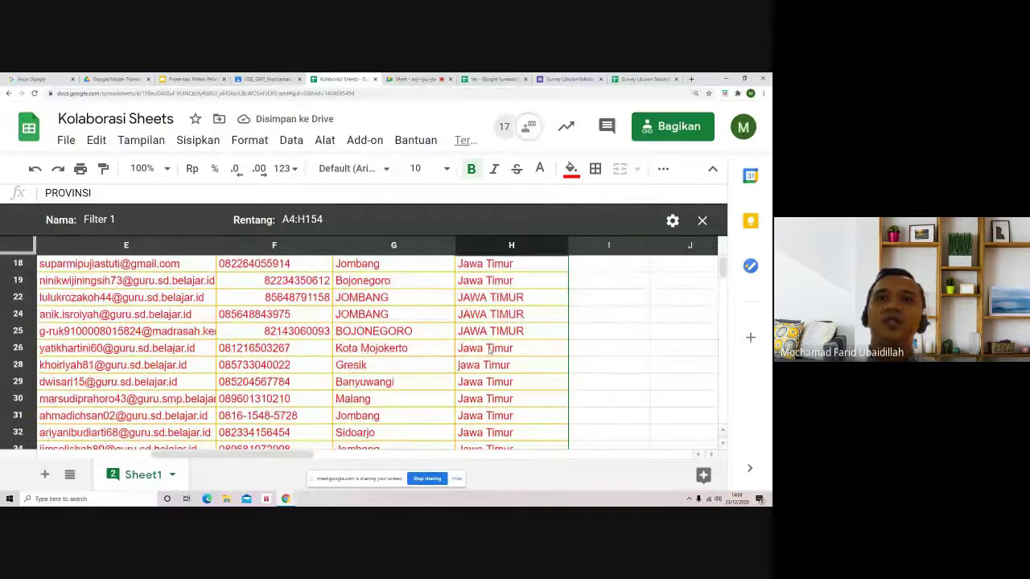
pyautogui.scroll(-6, 490, 349)
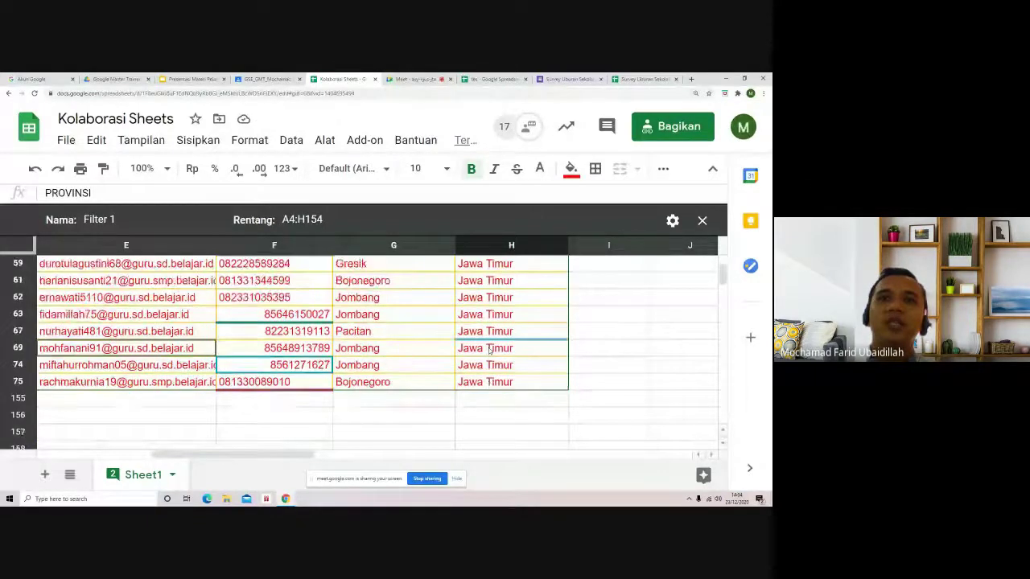
pyautogui.scroll(20, 490, 349)
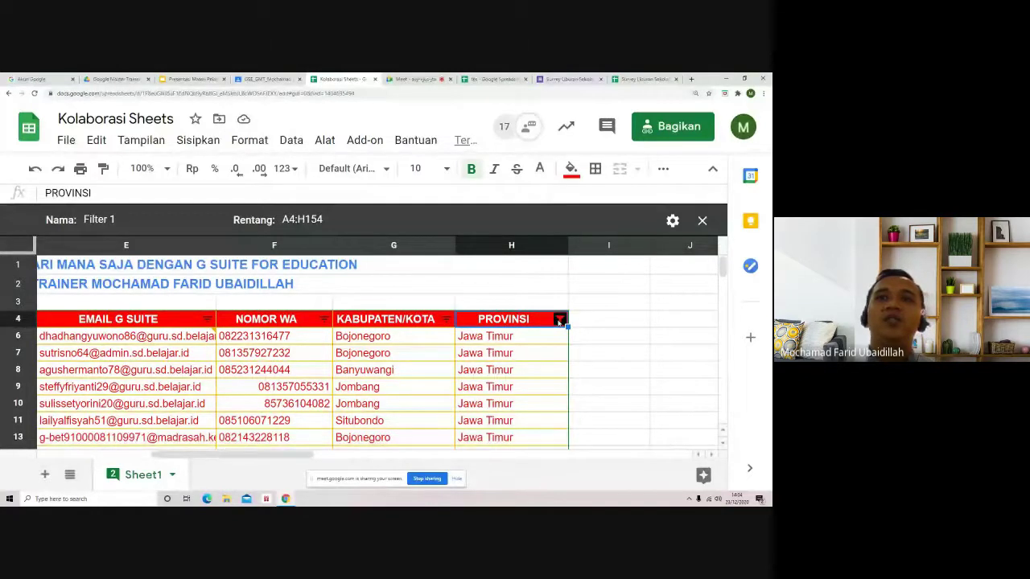
pyautogui.click(559, 320)
pyautogui.moveTo(483, 262)
pyautogui.scroll(-1, 480, 259)
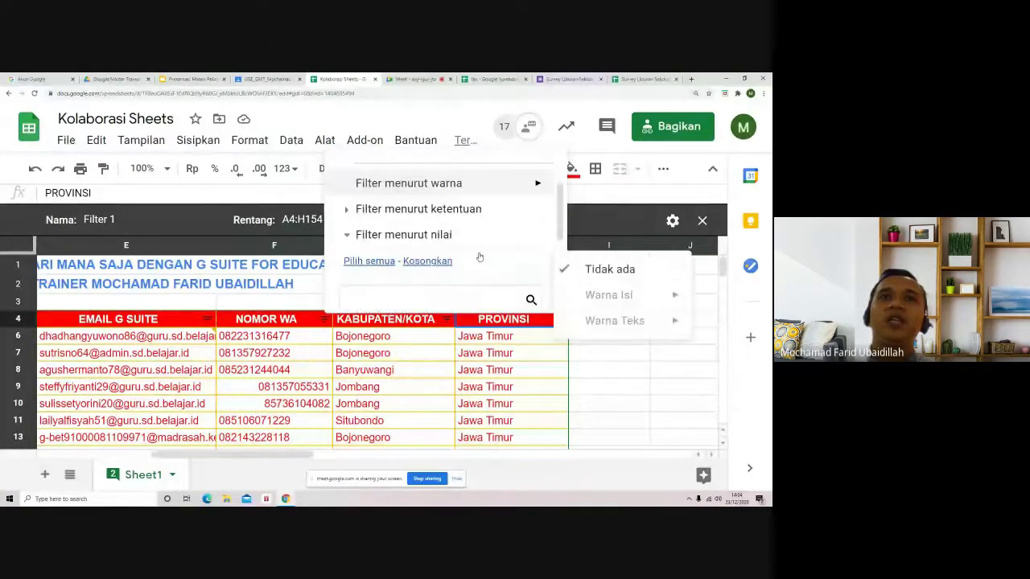
pyautogui.scroll(-2, 479, 257)
pyautogui.click(427, 180)
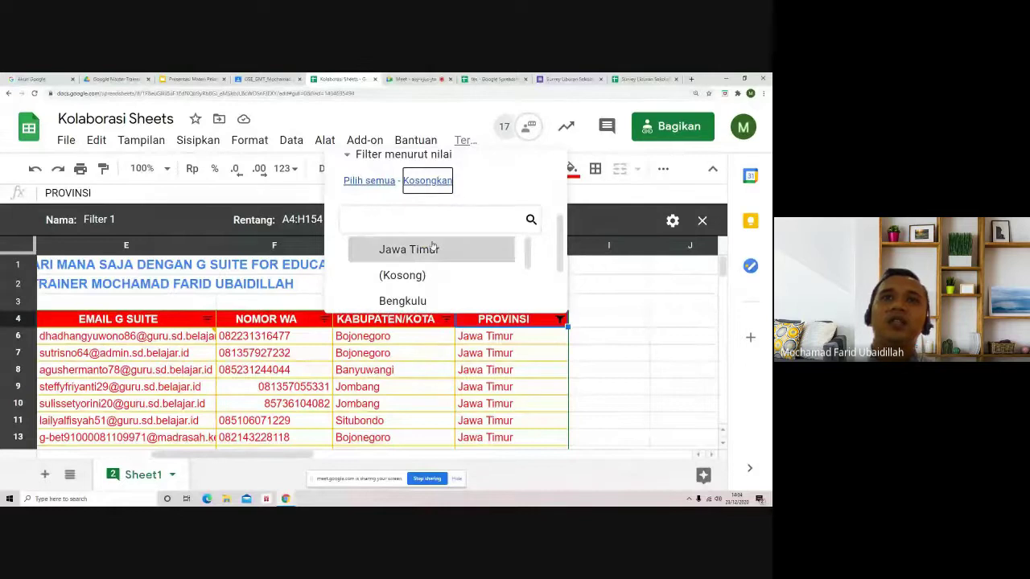
# Select Jawa Tengah as the only PROVINSI value and apply the filter to the participant table.
pyautogui.scroll(-2, 433, 247)
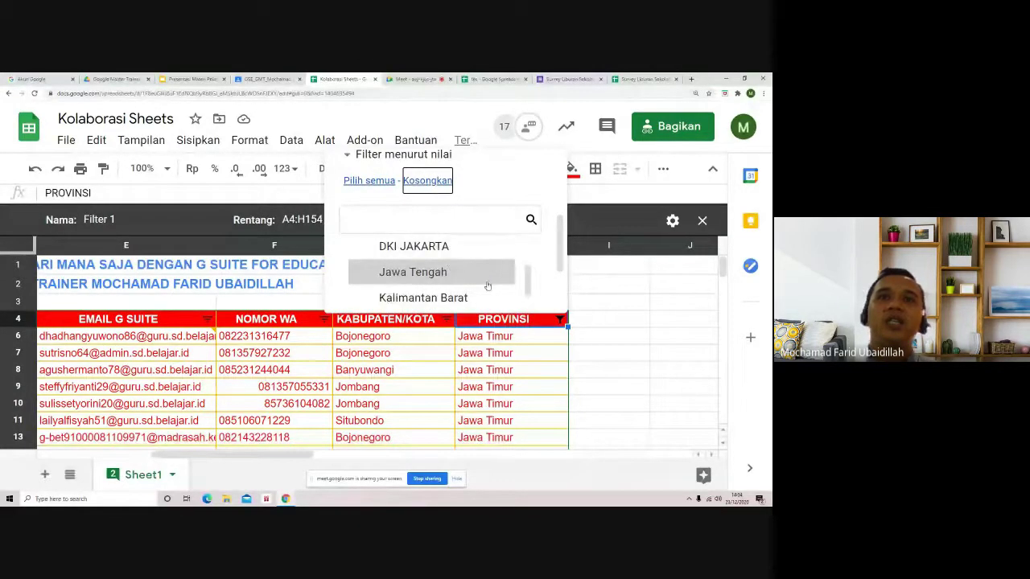
pyautogui.scroll(-3, 465, 281)
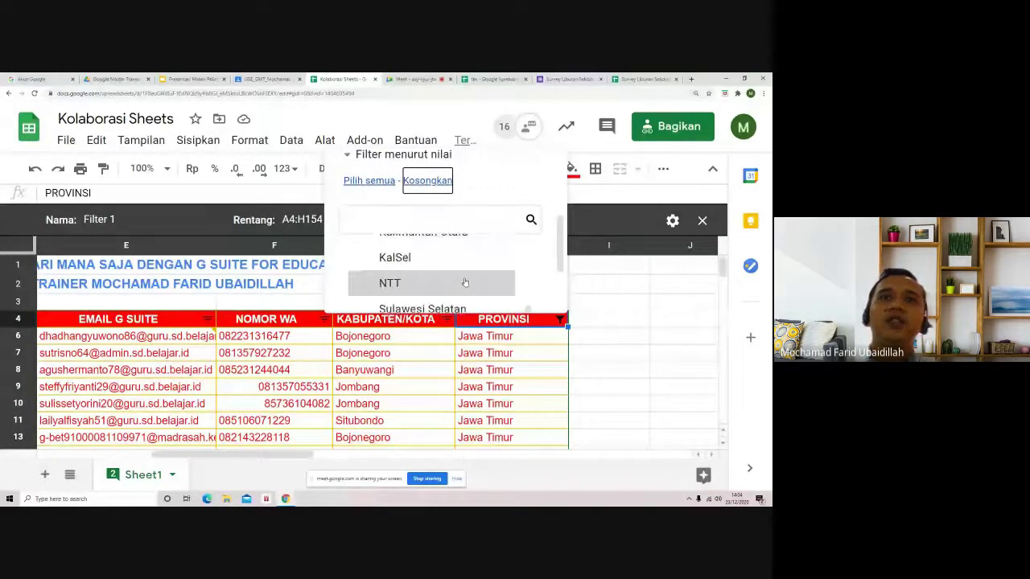
pyautogui.scroll(3, 465, 282)
pyautogui.scroll(3, 466, 282)
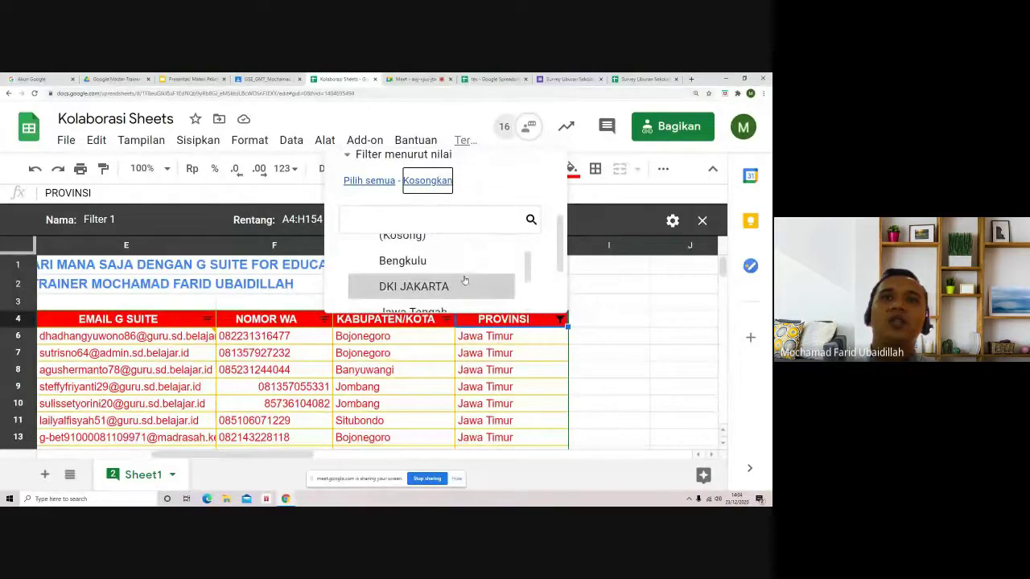
pyautogui.scroll(-2, 443, 280)
pyautogui.click(437, 277)
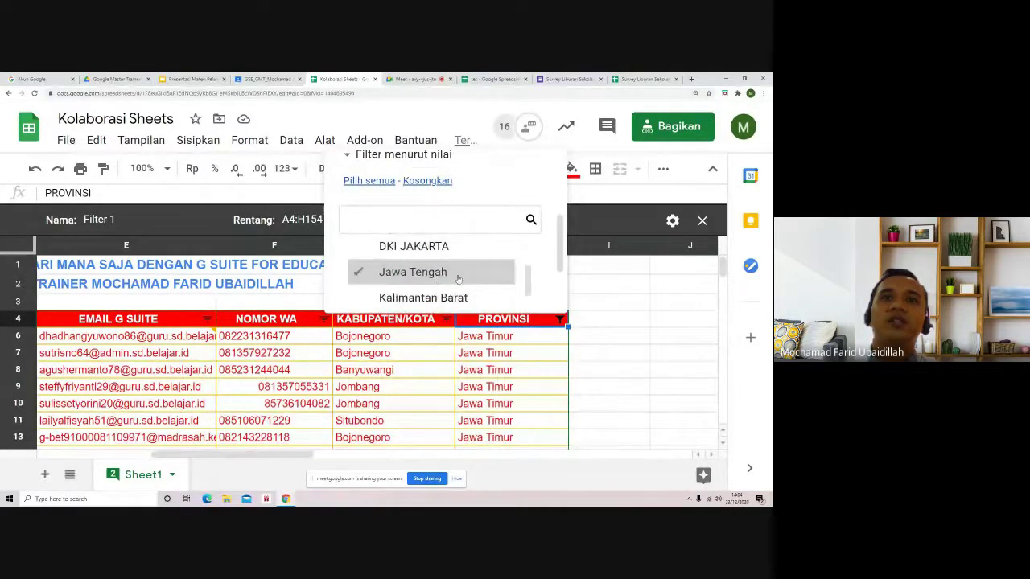
pyautogui.scroll(-2, 527, 278)
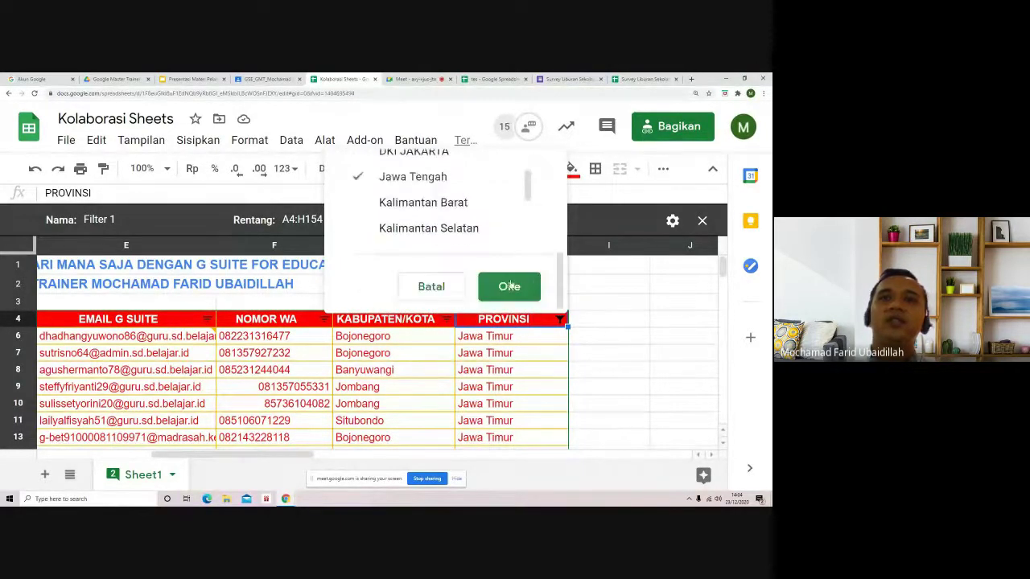
pyautogui.click(531, 286)
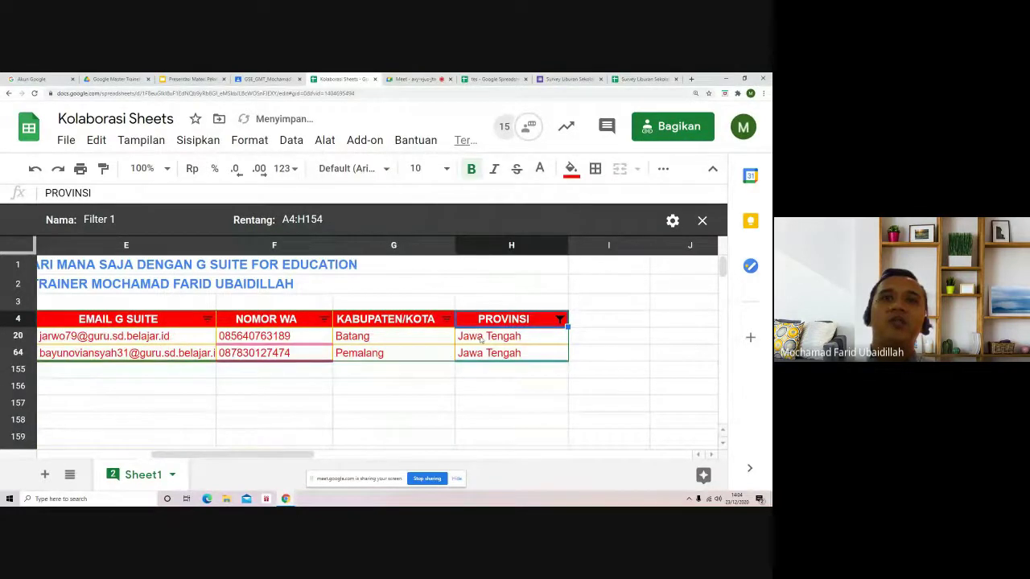
pyautogui.moveTo(299, 458)
pyautogui.mouseDown()
pyautogui.moveTo(182, 444)
pyautogui.moveTo(306, 446)
pyautogui.mouseUp()
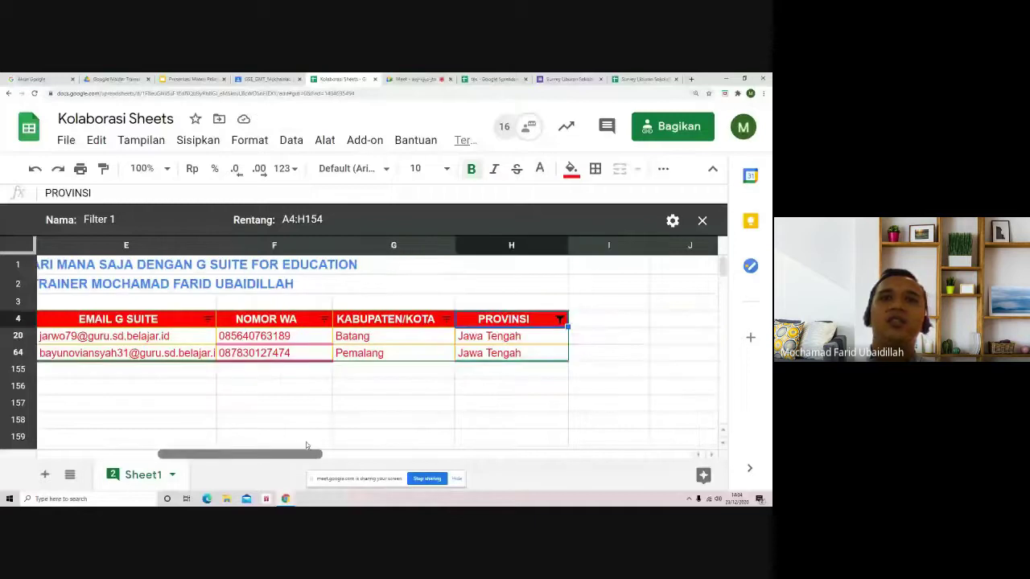
pyautogui.click(560, 319)
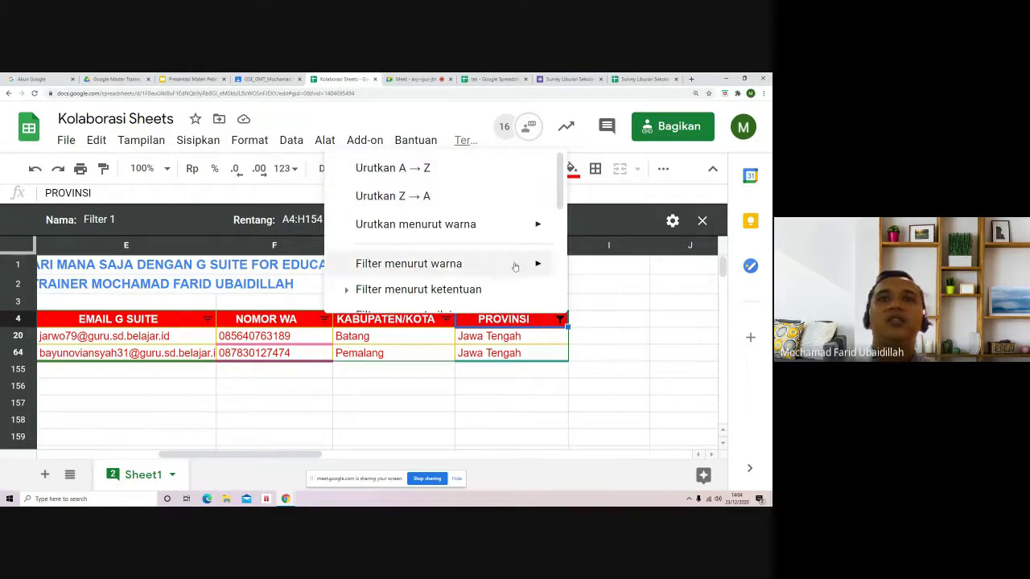
pyautogui.click(590, 326)
pyautogui.click(528, 369)
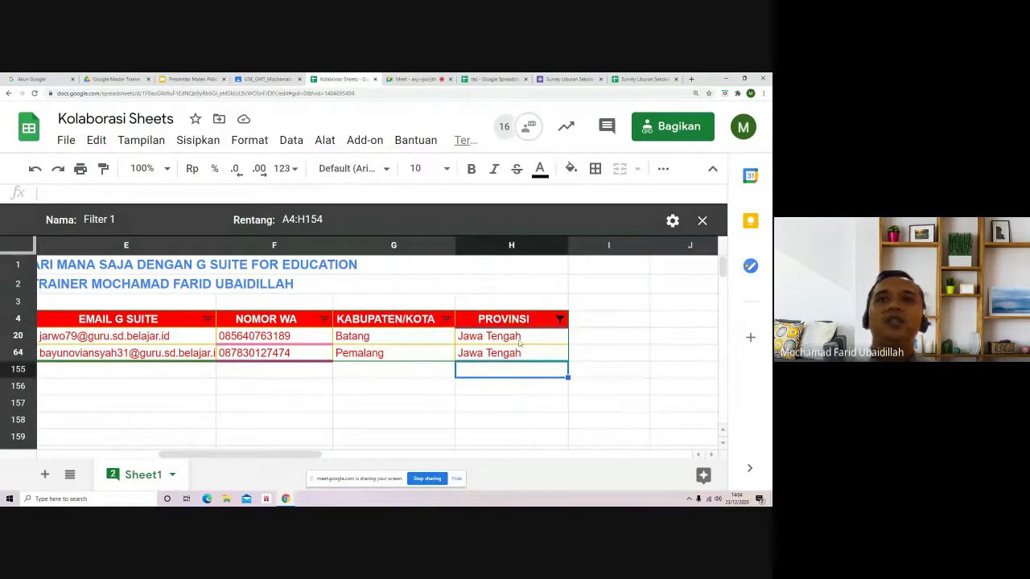
pyautogui.click(521, 341)
pyautogui.click(510, 322)
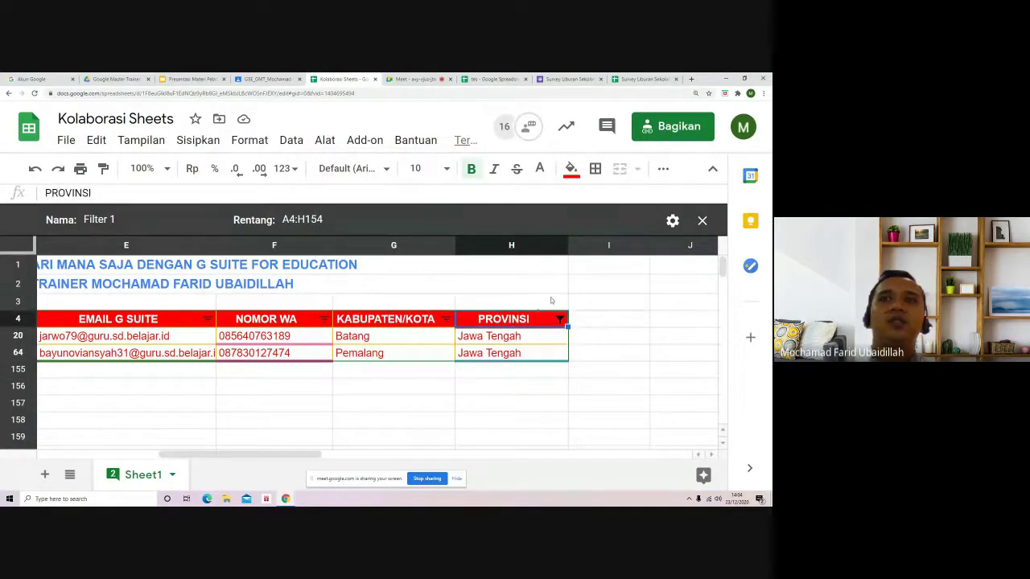
# Close the Filter 1 view and return to the start of the unfiltered participant table.
pyautogui.click(700, 222)
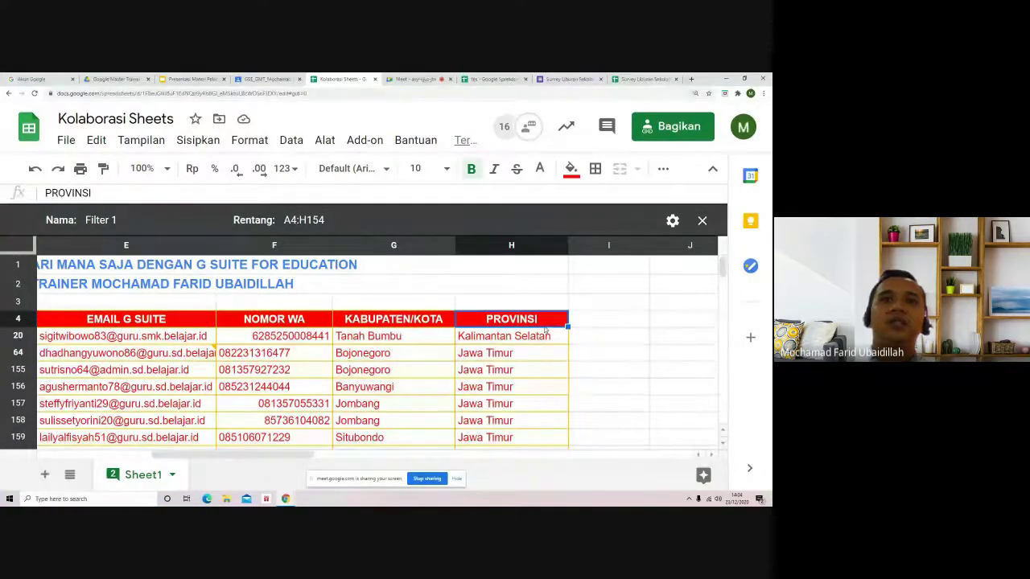
pyautogui.moveTo(298, 456); pyautogui.dragTo(200, 455)
pyautogui.hotkey('ctrl', '+')
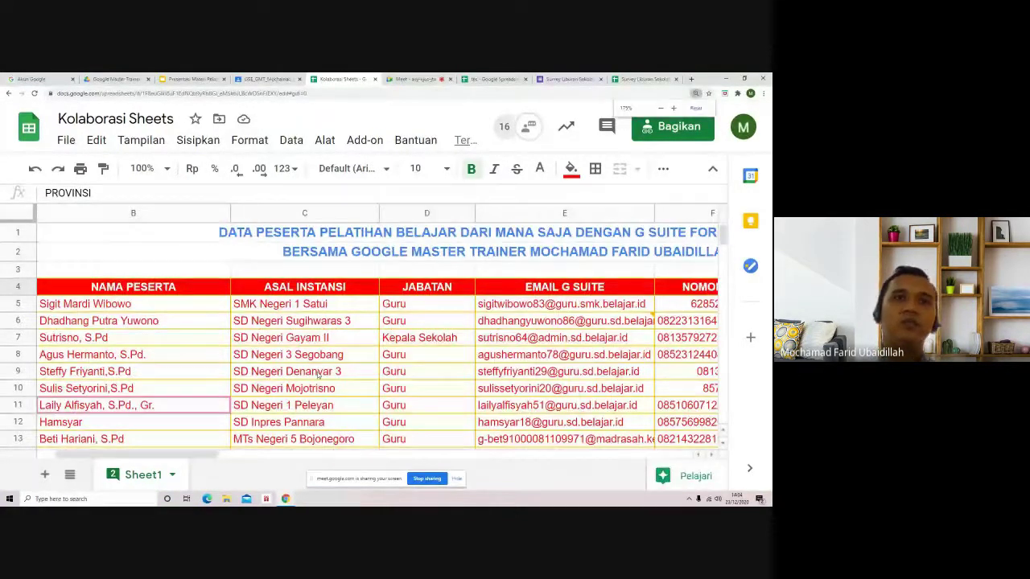
pyautogui.hotkey('ctrl', '-')
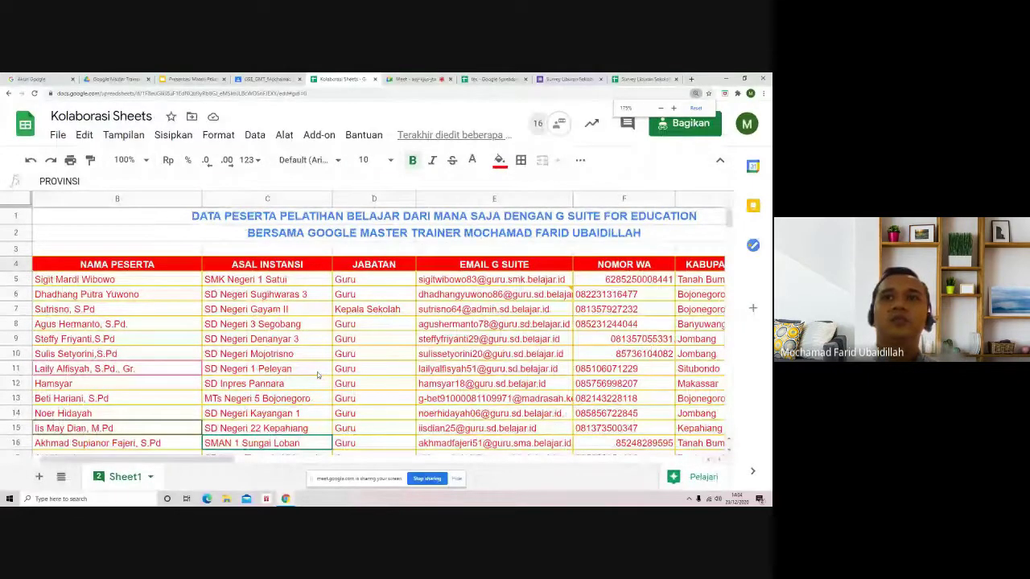
# Look through the data commands and the available add-ons, including the Autocrat options, without running any.
pyautogui.hotkey('ctrl', '-')
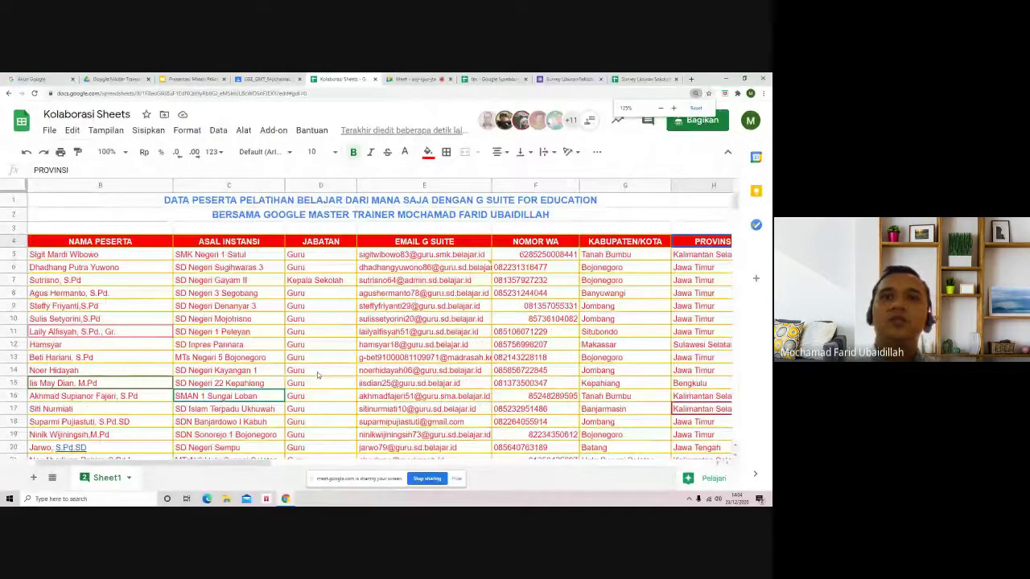
pyautogui.hotkey('ctrl', '-')
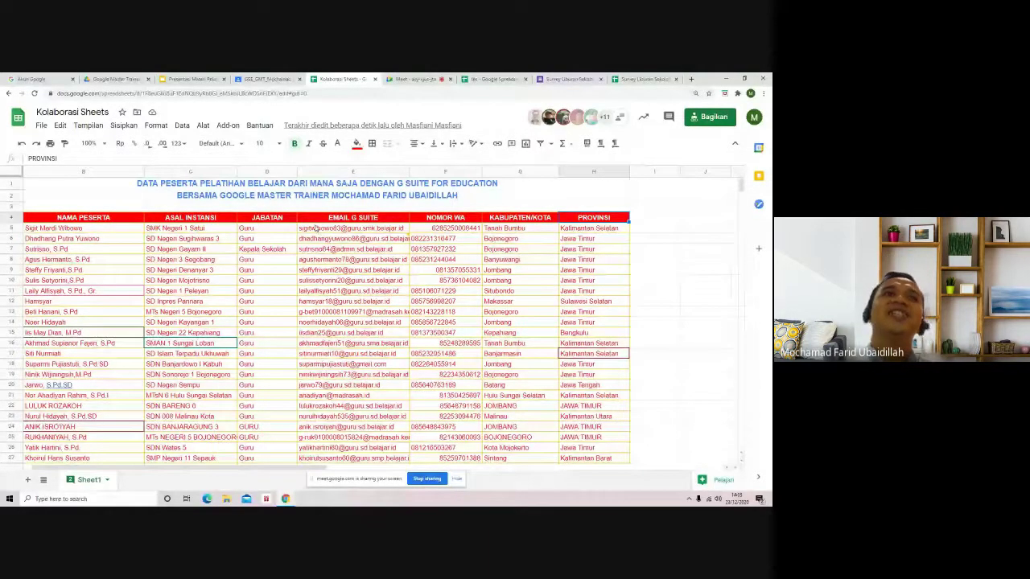
pyautogui.click(182, 125)
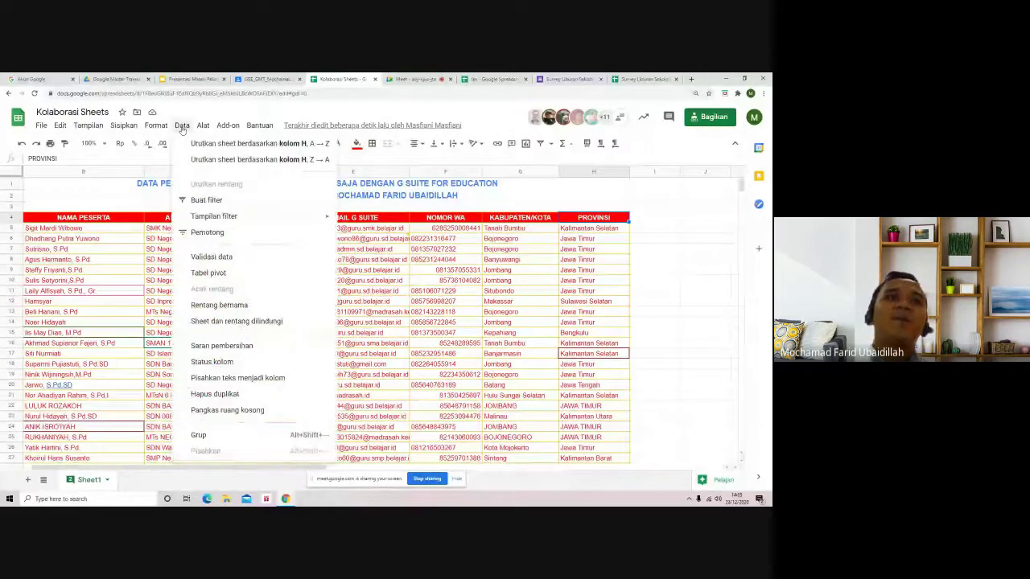
pyautogui.moveTo(203, 129)
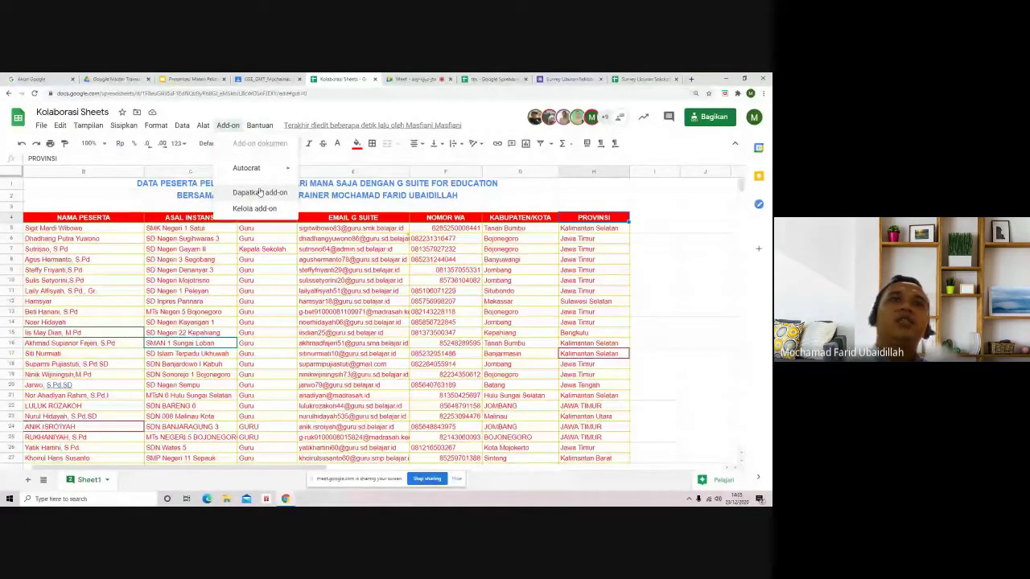
pyautogui.moveTo(268, 172)
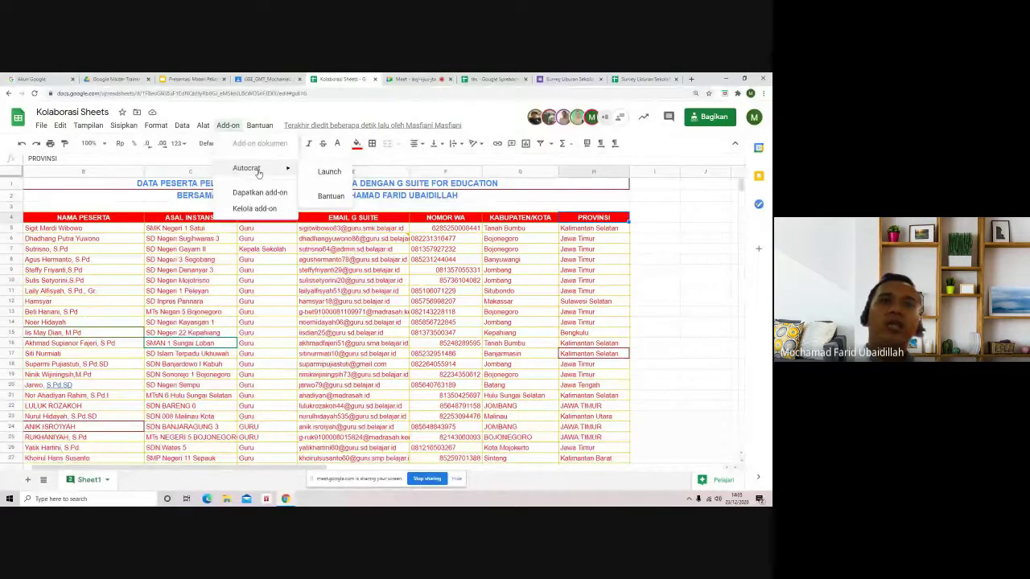
pyautogui.press('Escape')
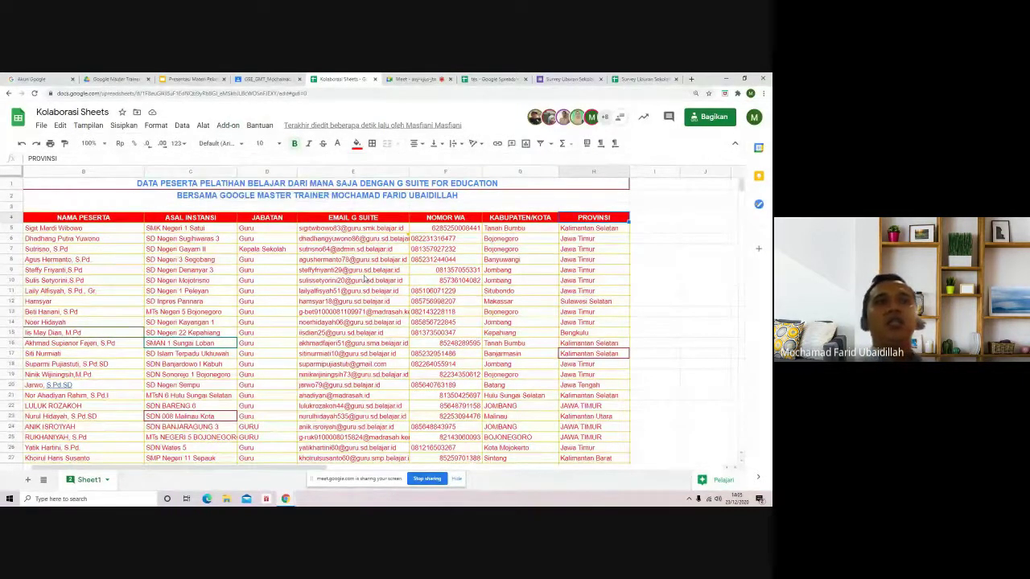
# Examine the EMAIL G SUITE entries in the participant table and the comment thread attached to the address in row 6.
pyautogui.moveTo(364, 279)
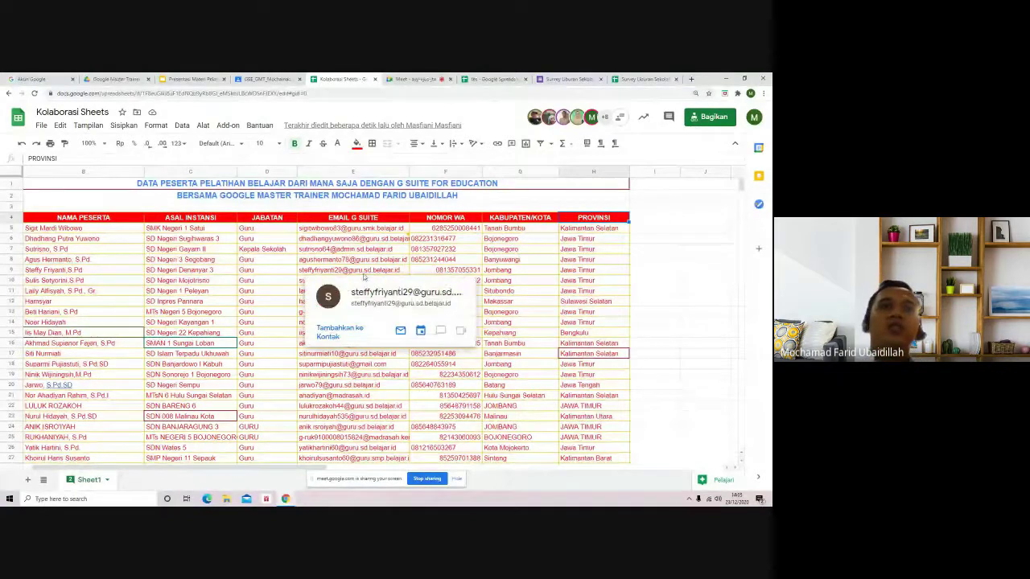
pyautogui.click(279, 263)
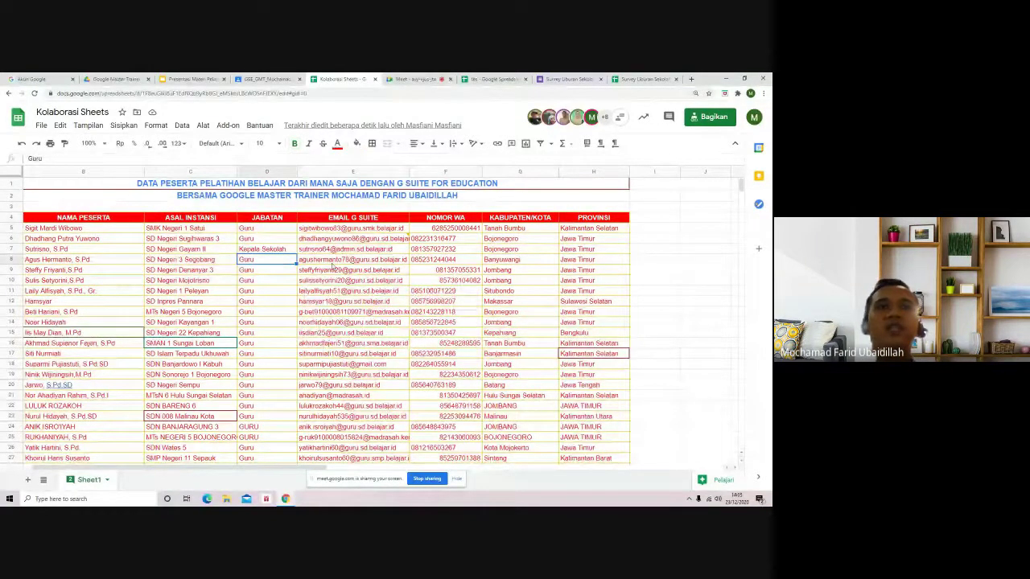
pyautogui.click(343, 231)
pyautogui.moveTo(341, 260)
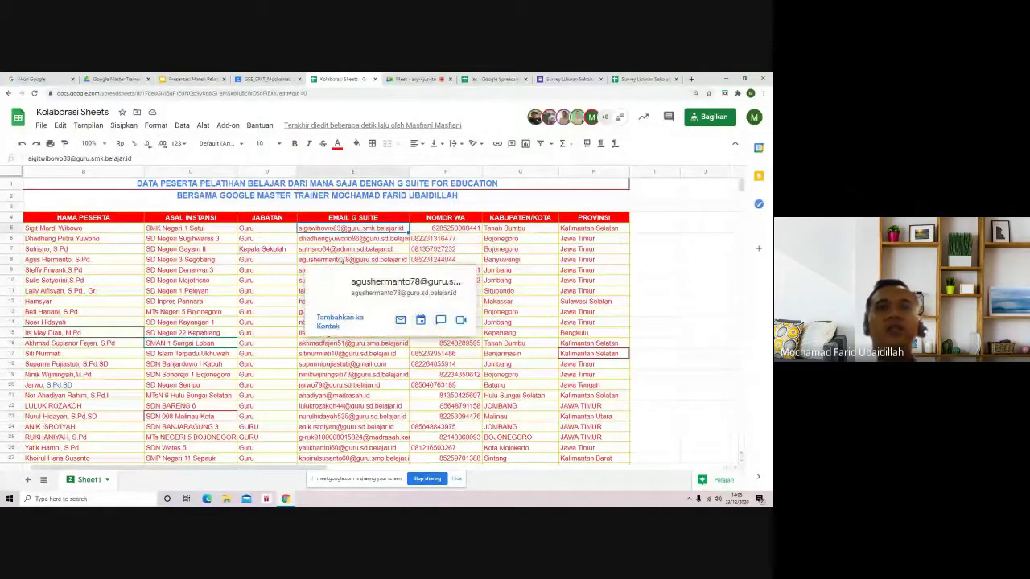
pyautogui.moveTo(392, 241)
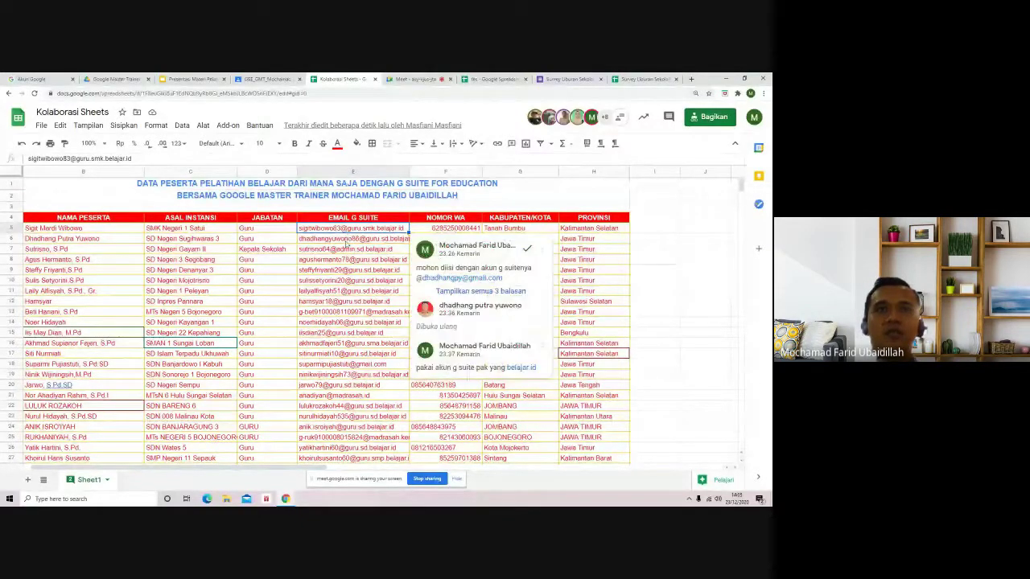
pyautogui.click(337, 251)
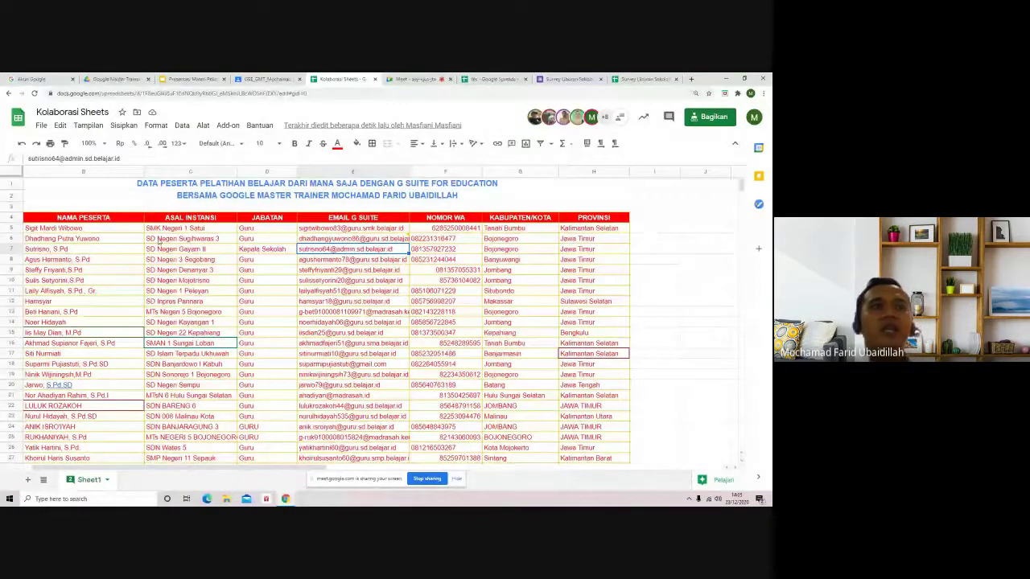
pyautogui.click(112, 243)
pyautogui.click(115, 249)
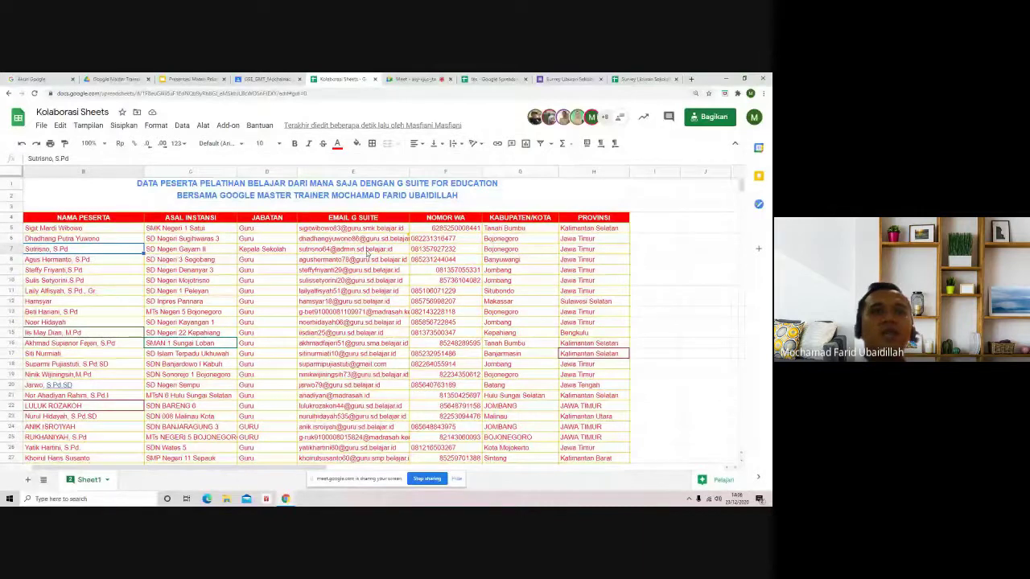
pyautogui.moveTo(342, 253)
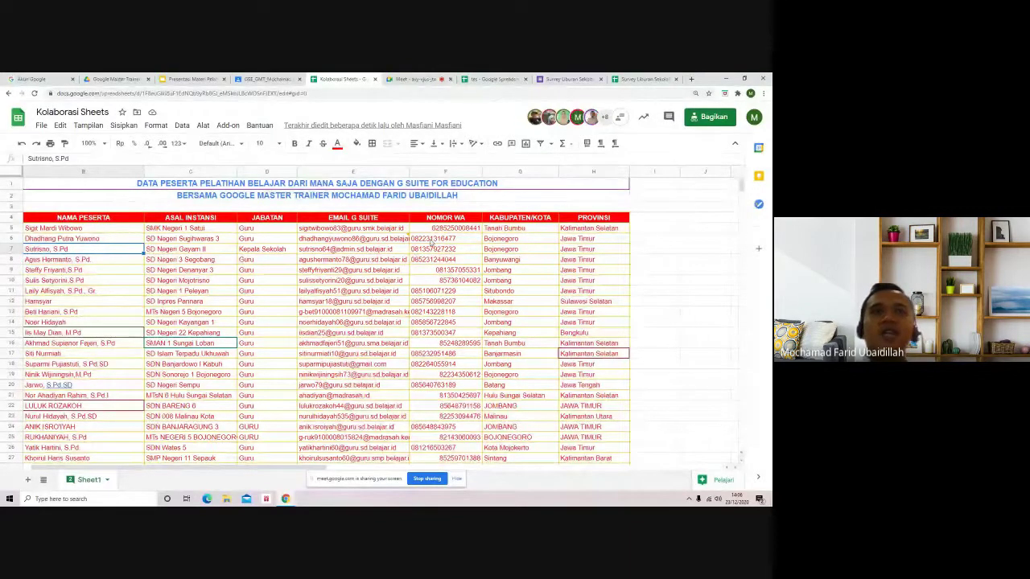
pyautogui.click(486, 200)
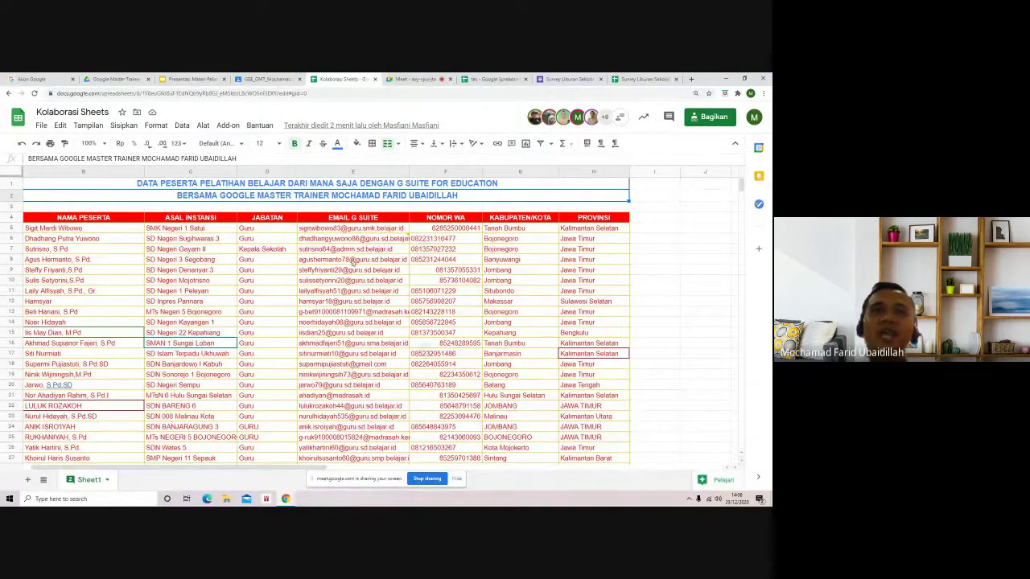
pyautogui.click(329, 272)
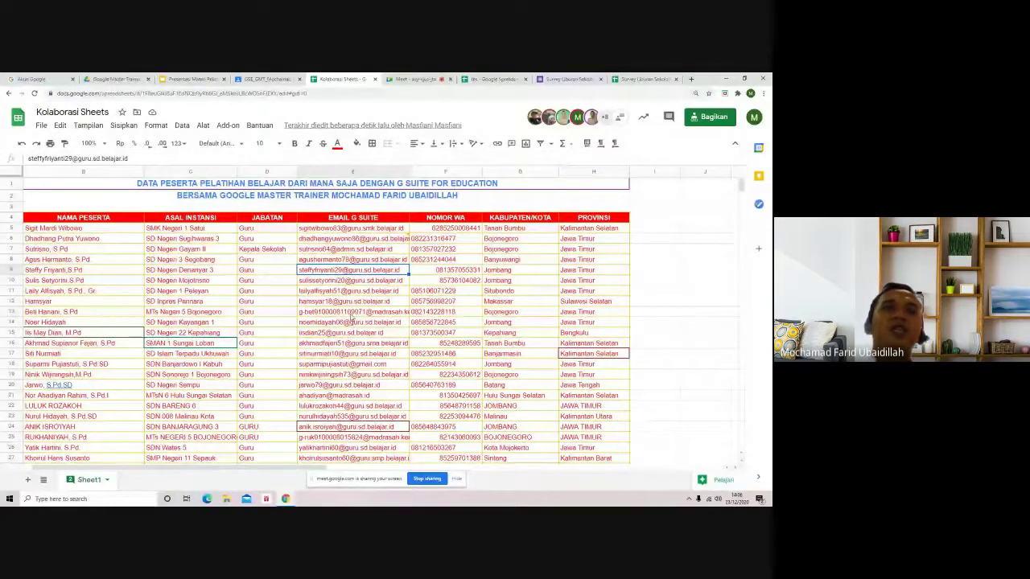
pyautogui.click(352, 316)
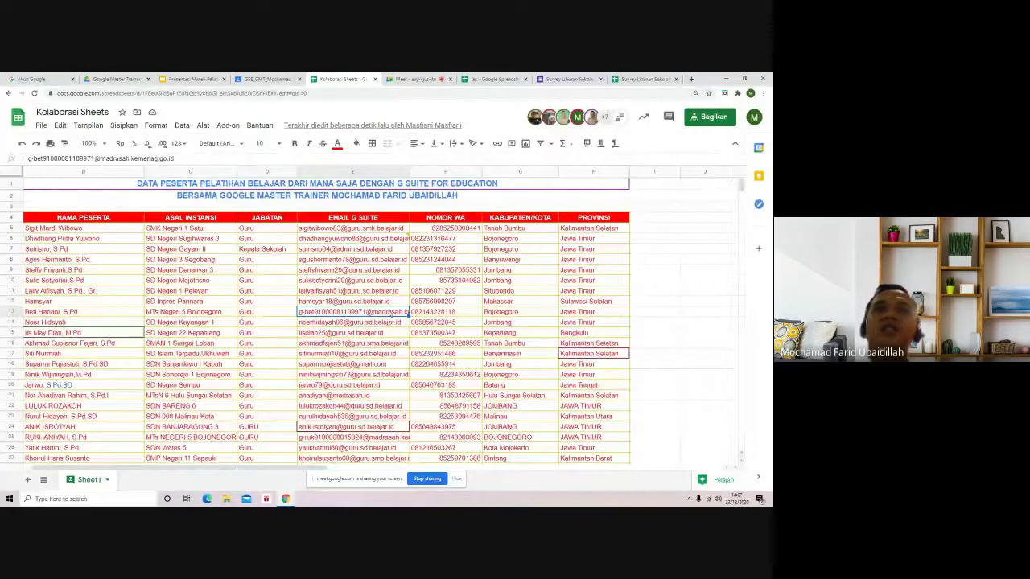
# Check the Google Meet call and return to the Kolaborasi Sheets spreadsheet.
pyautogui.click(415, 80)
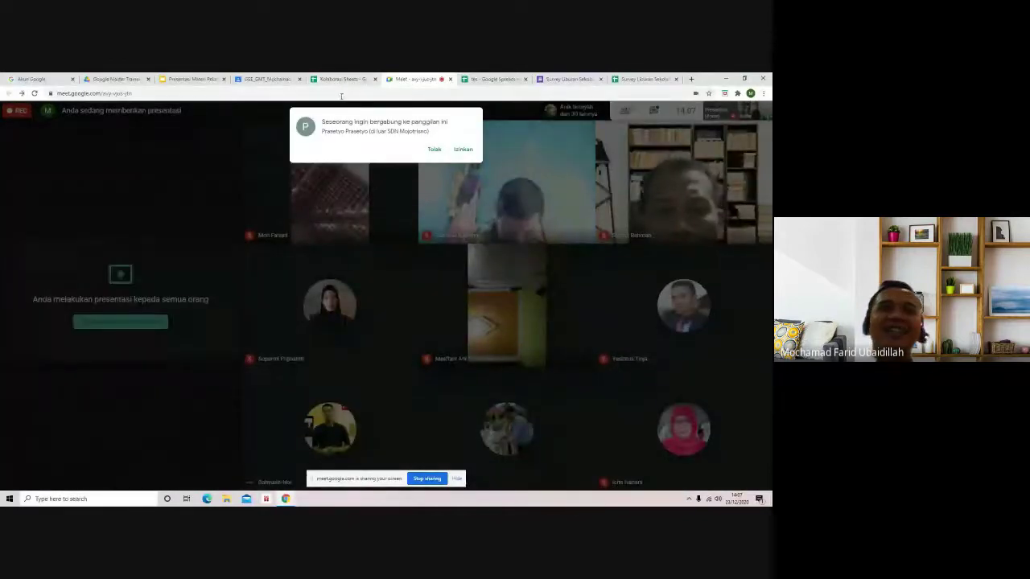
pyautogui.click(340, 80)
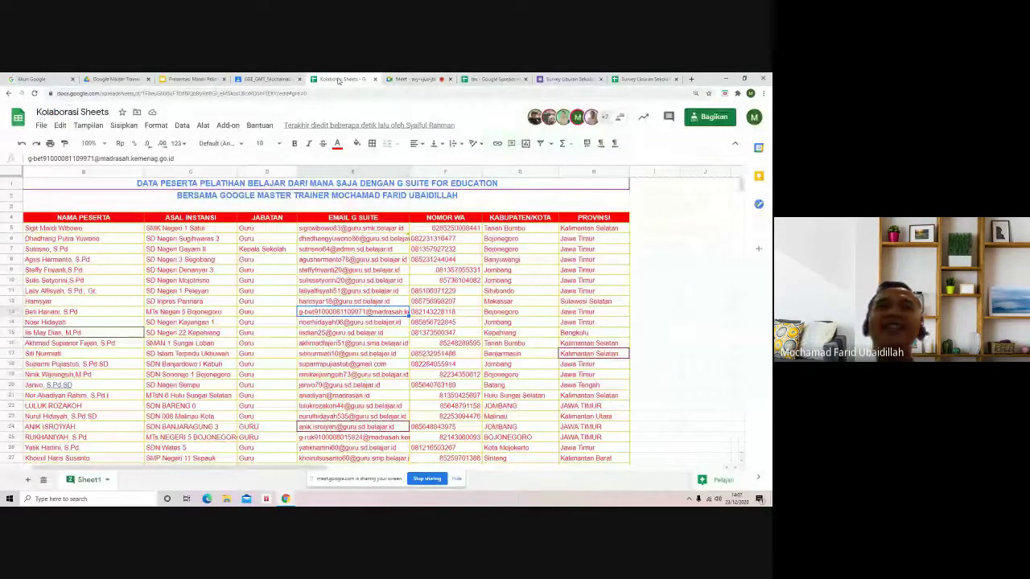
pyautogui.click(414, 80)
pyautogui.click(340, 80)
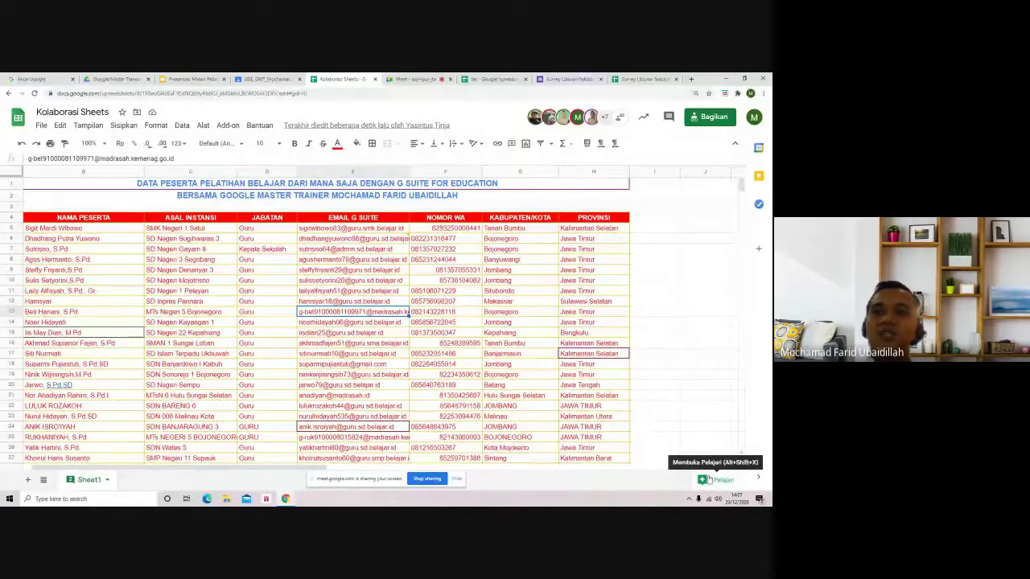
# Review the suggested JABATAN charts in Explore (Pelajari), close it and return to the participant table.
pyautogui.click(709, 479)
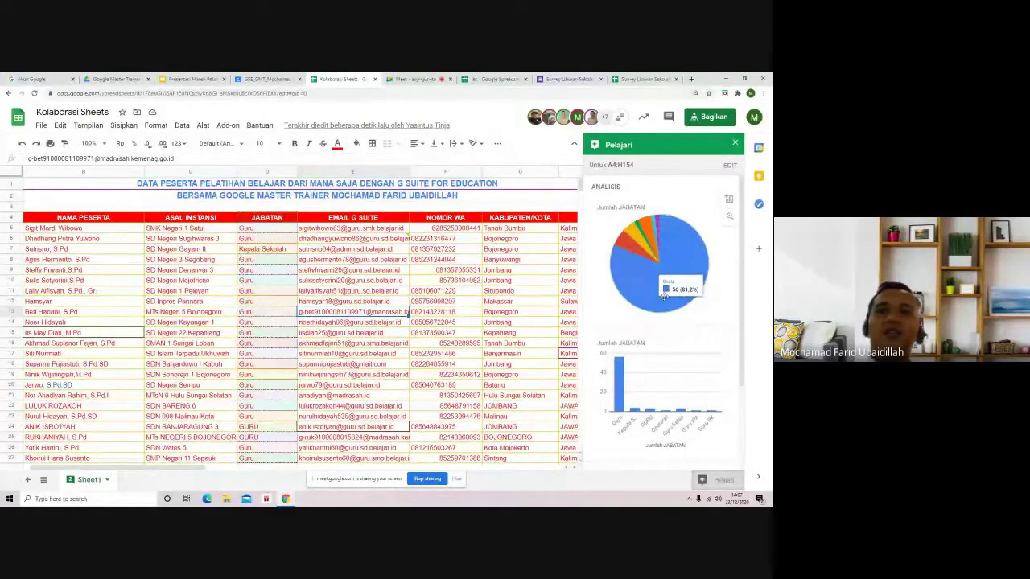
pyautogui.scroll(-3, 671, 296)
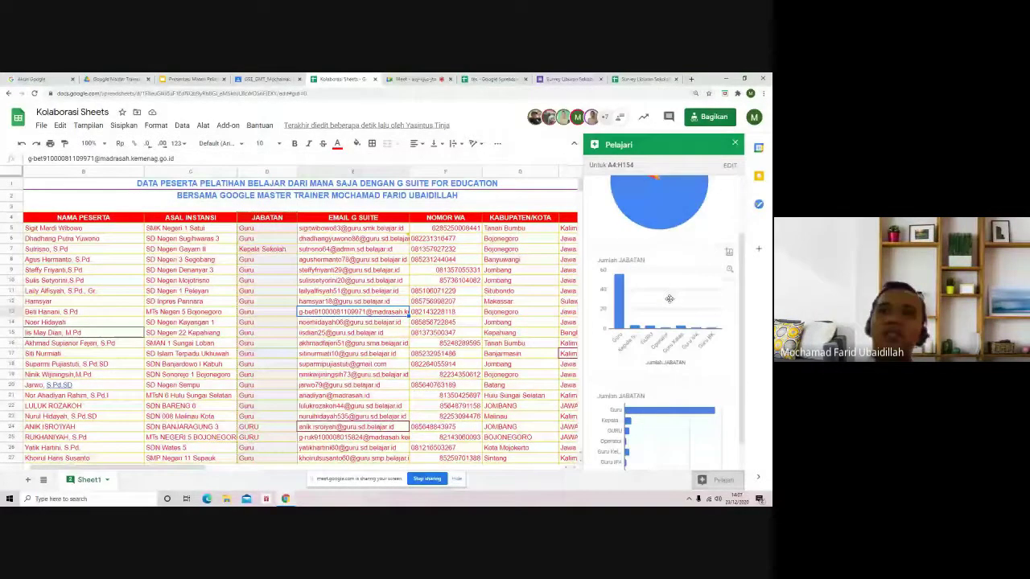
pyautogui.scroll(3, 663, 335)
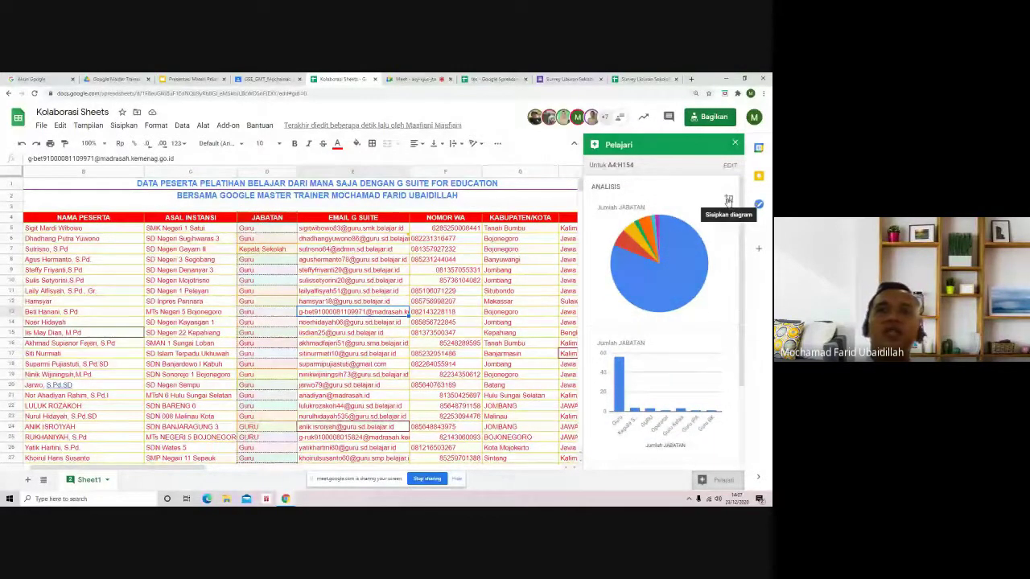
pyautogui.click(734, 144)
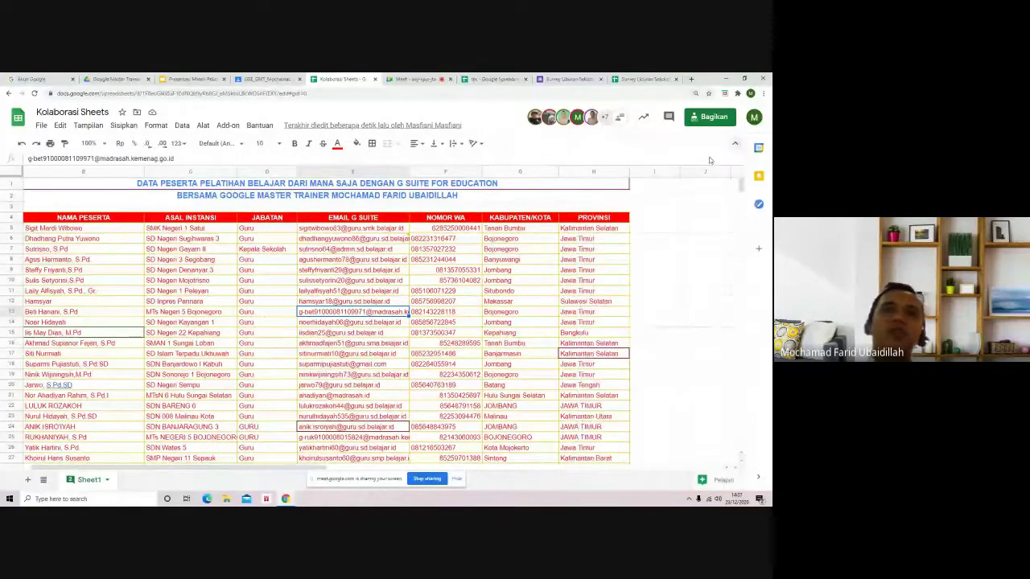
pyautogui.click(364, 272)
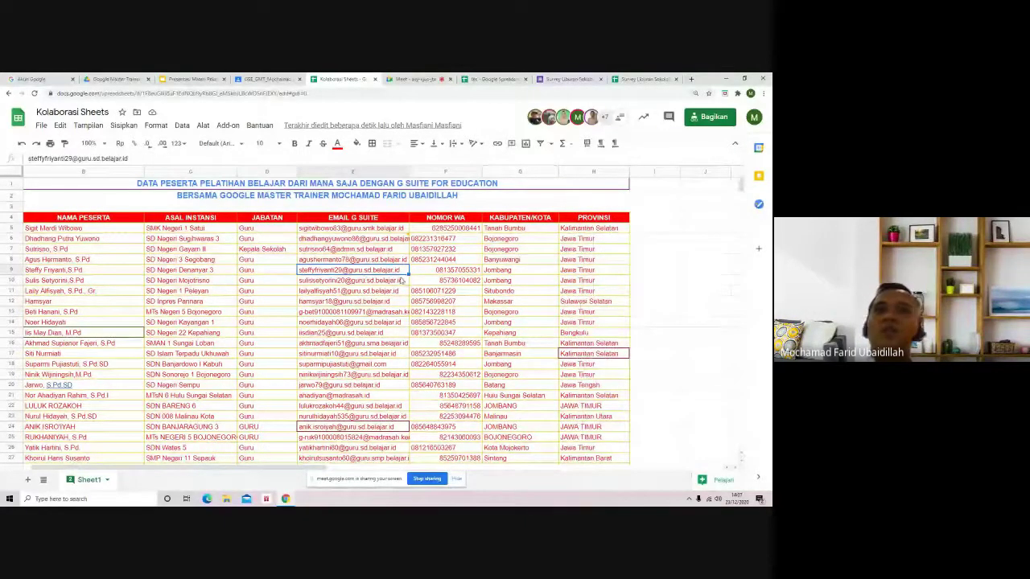
# Close the tes spreadsheet, both Survey Liburan Sekolah files and Kolaborasi Sheets, leaving the Presentasi Materi Pelatihan 23-12-2020 slides in view.
pyautogui.click(524, 79)
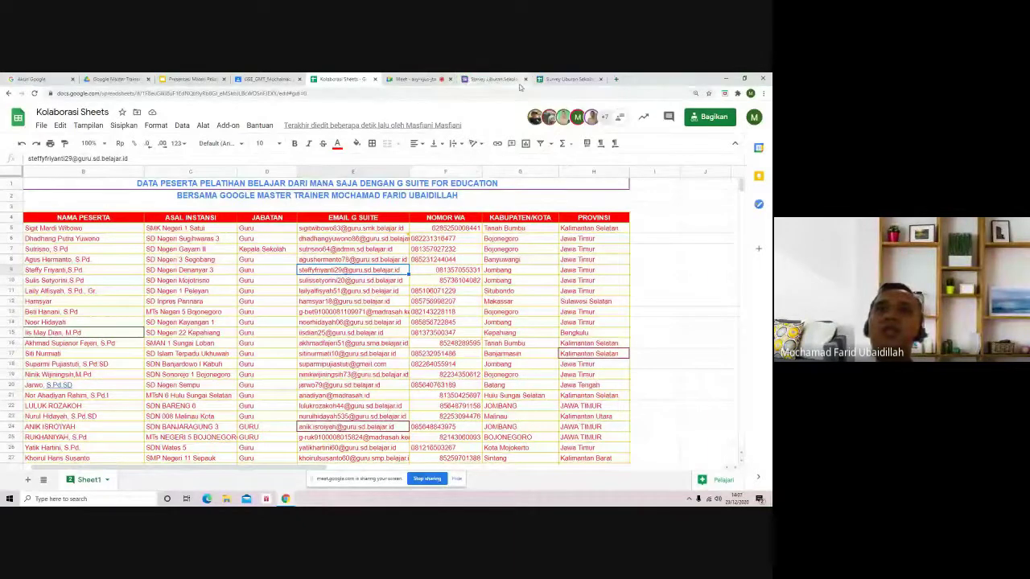
pyautogui.click(600, 79)
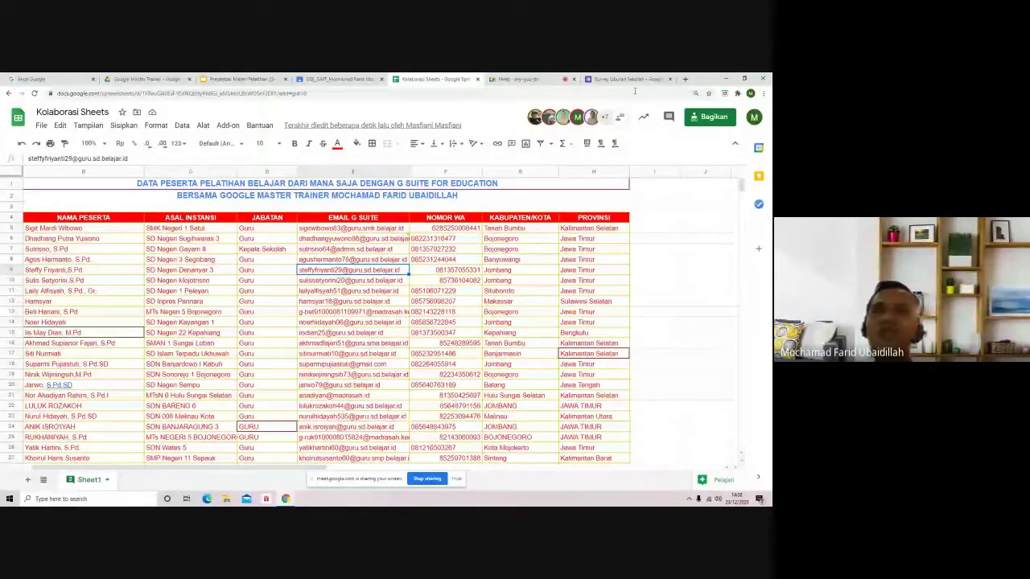
pyautogui.click(670, 78)
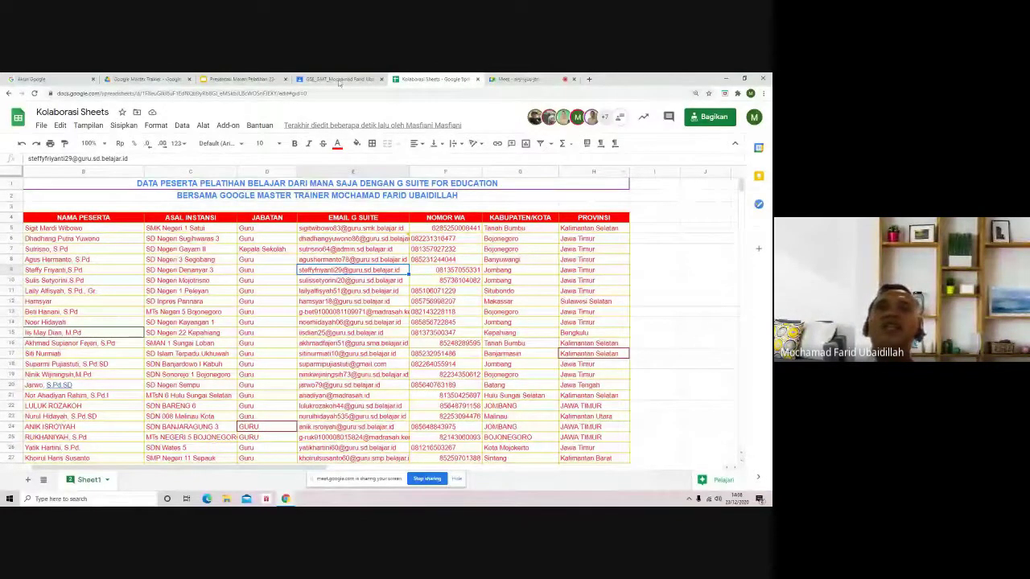
pyautogui.click(242, 78)
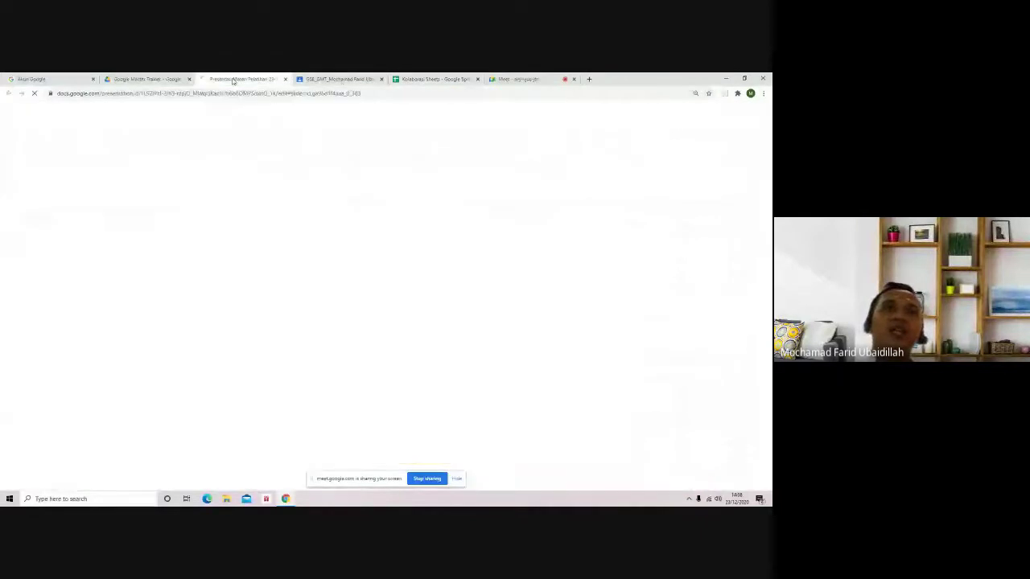
pyautogui.click(477, 78)
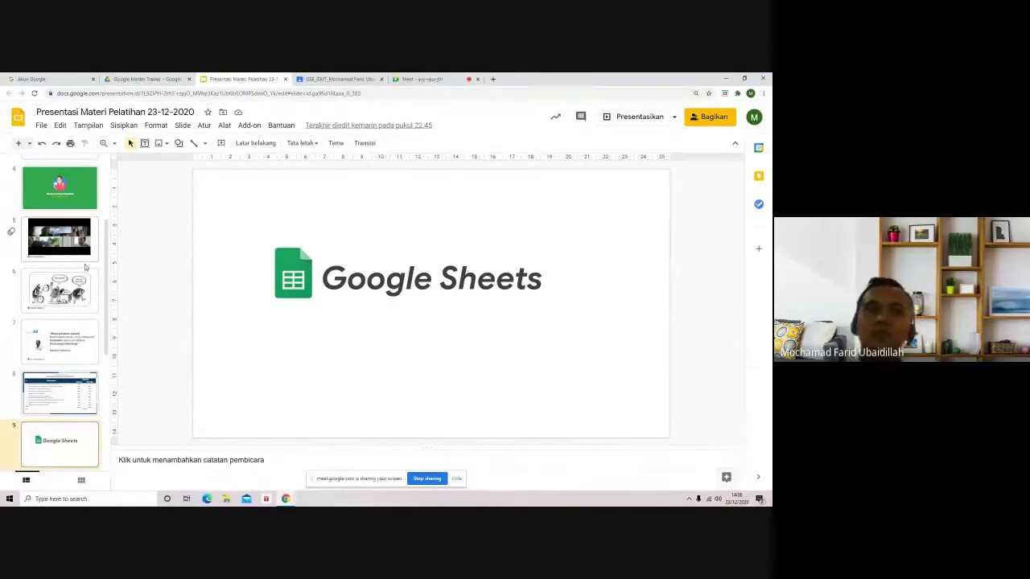
# Show the Google Meet title slide, slide 10 of the presentation, and switch to the running Google Meet call.
pyautogui.scroll(-3, 72, 375)
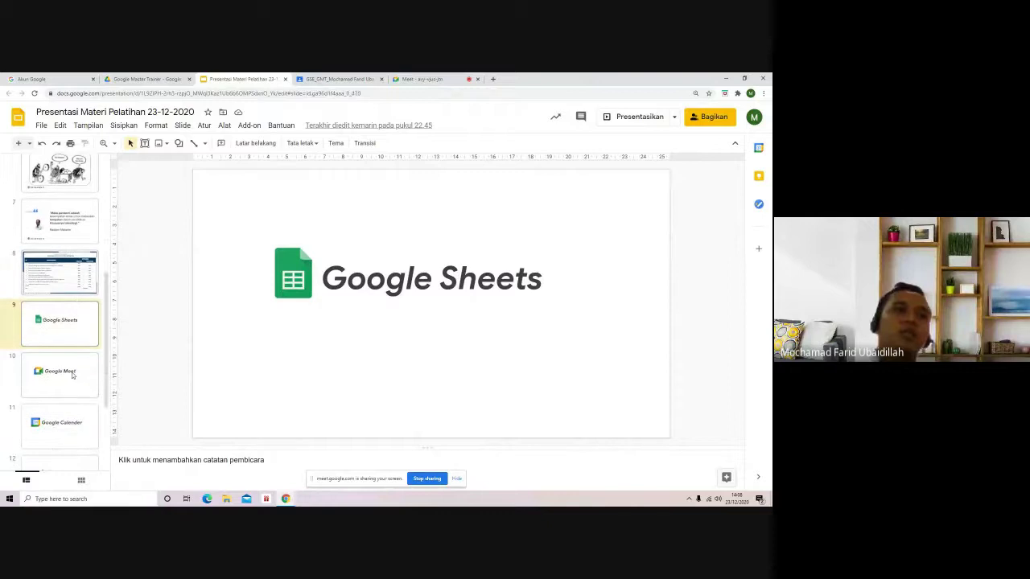
pyautogui.click(72, 375)
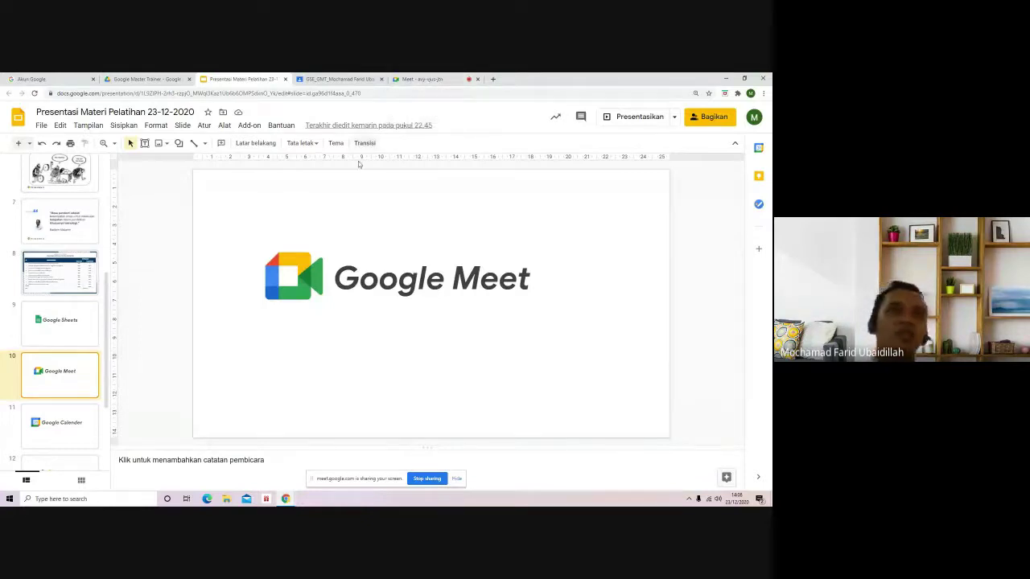
pyautogui.scroll(-2, 126, 361)
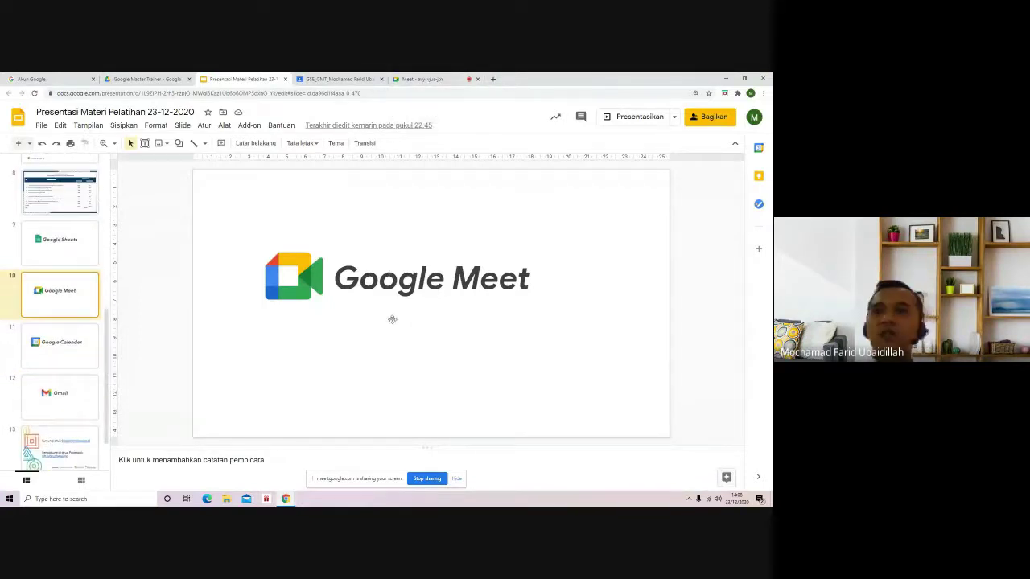
pyautogui.click(432, 80)
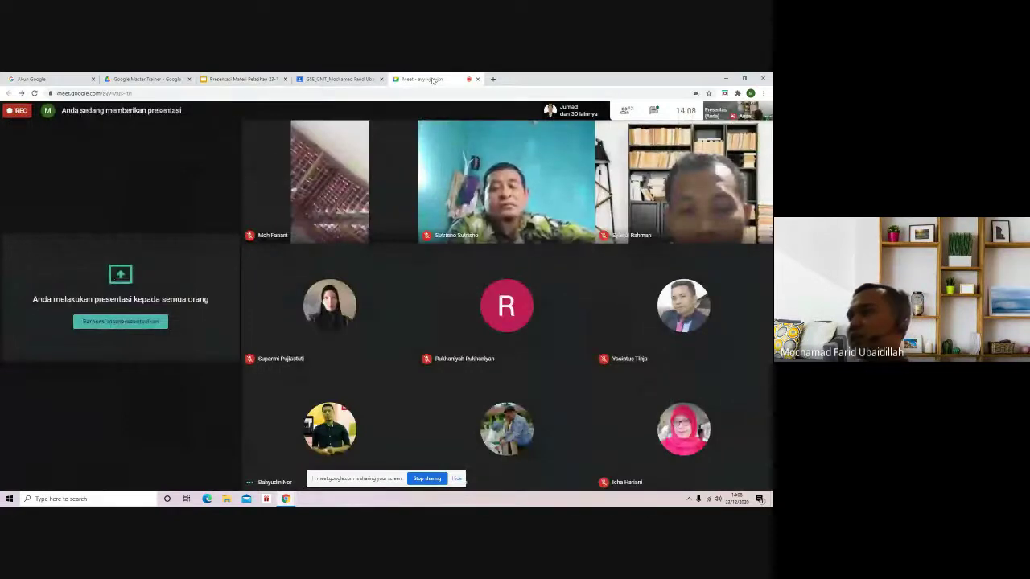